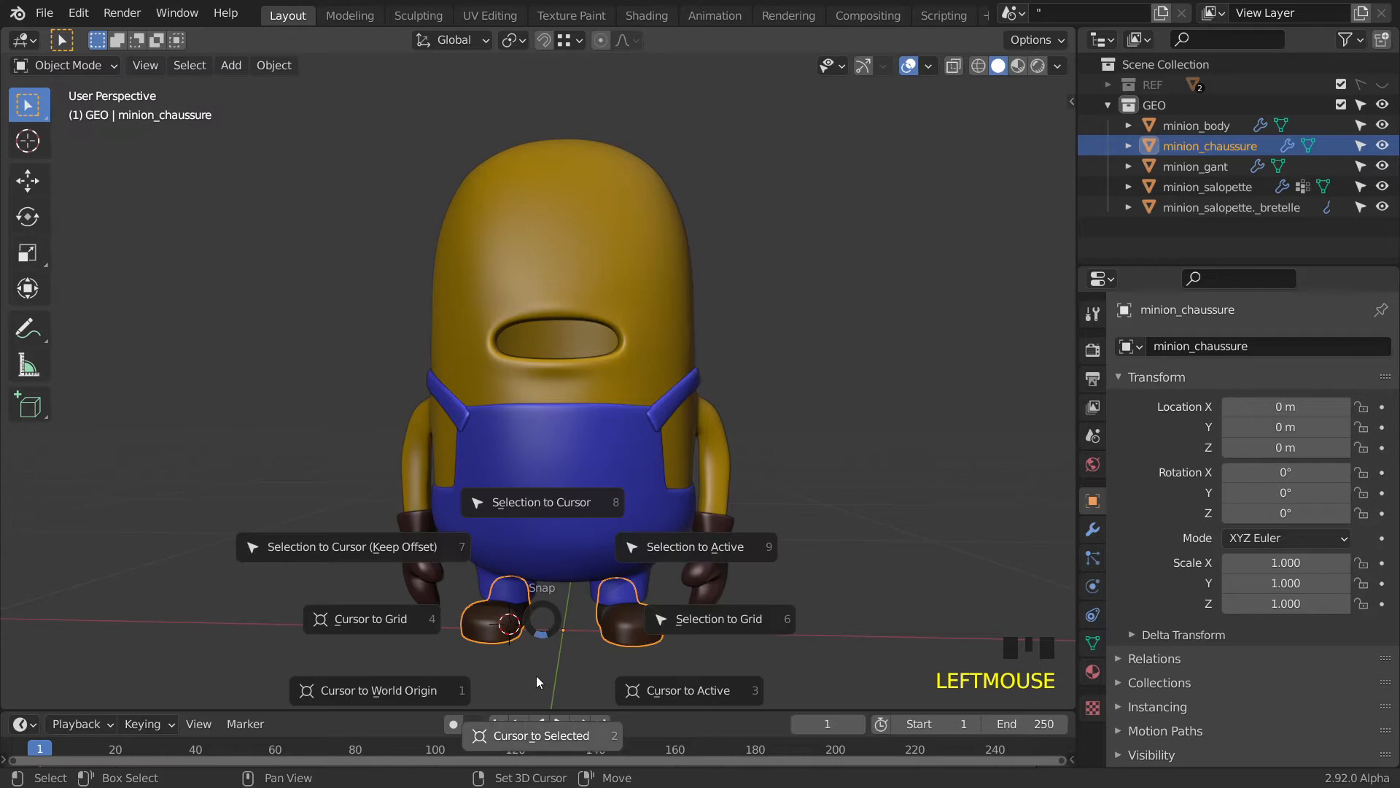
# Reset the 3D cursor to the world origin and deselect the shoes.
pyautogui.click(405, 689)
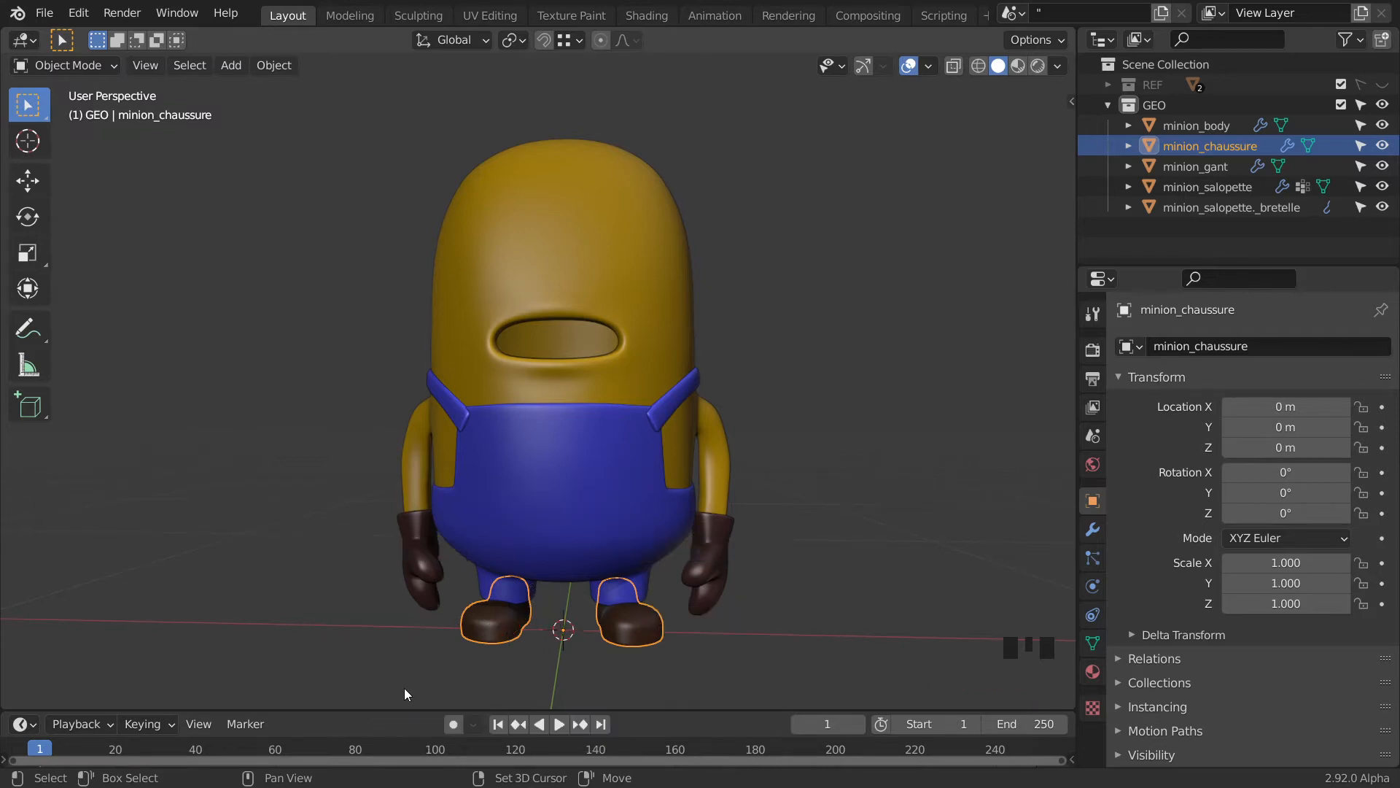
pyautogui.click(603, 642)
pyautogui.keyDown('shift'); pyautogui.moveTo(610, 648); pyautogui.dragTo(820, 532, button='middle'); pyautogui.keyUp('shift')
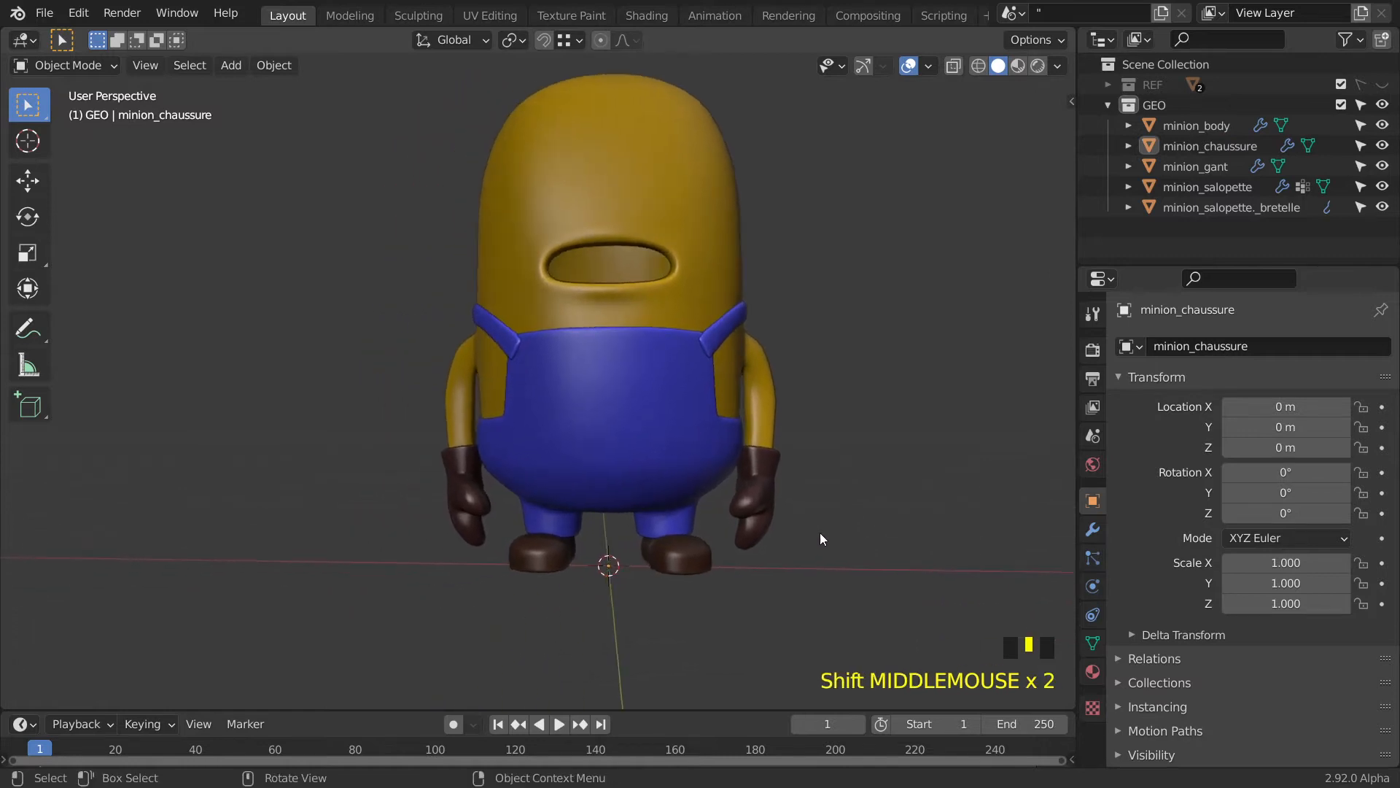
# Add a mesh cylinder at the world origin and set it to 12 vertices.
pyautogui.hotkey('shift', 'a')
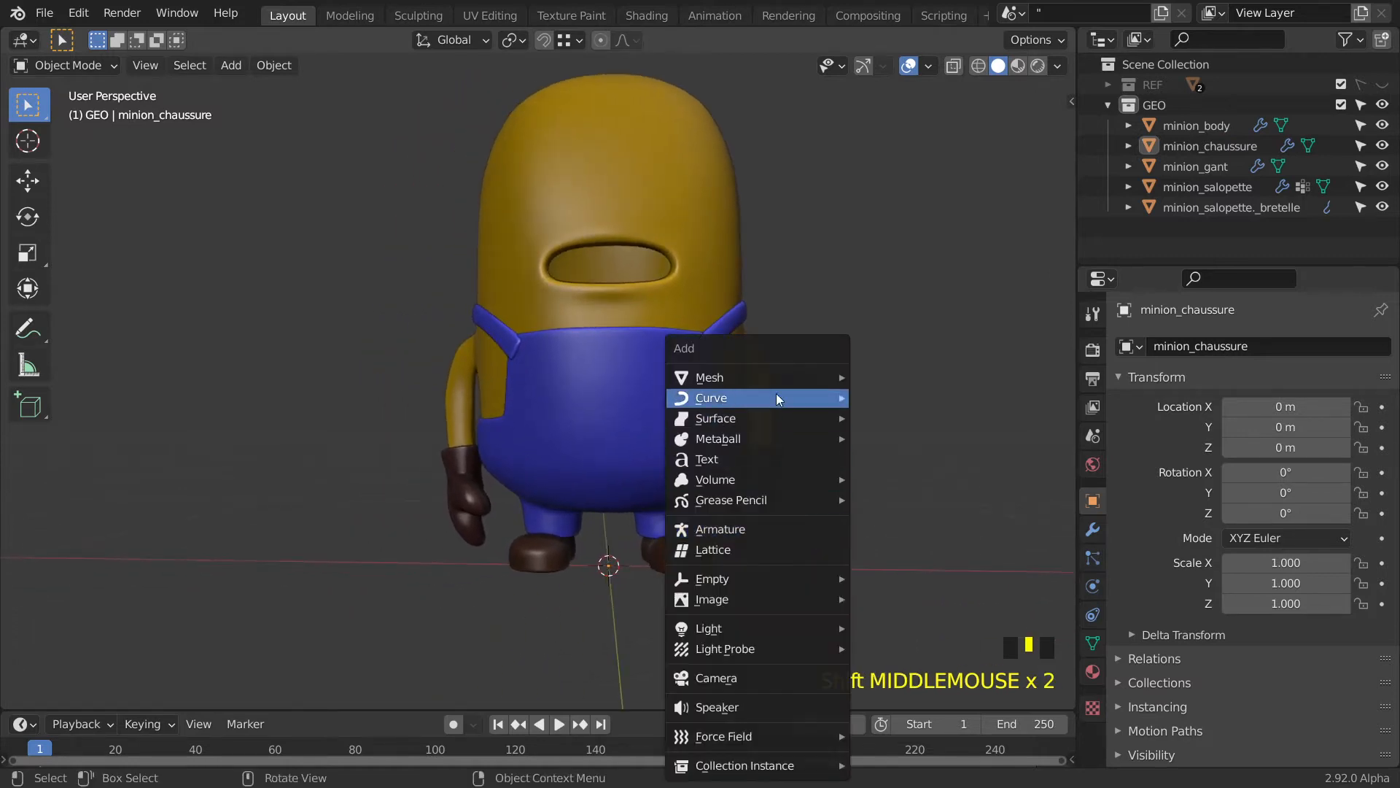
pyautogui.moveTo(780, 380)
pyautogui.click(907, 484)
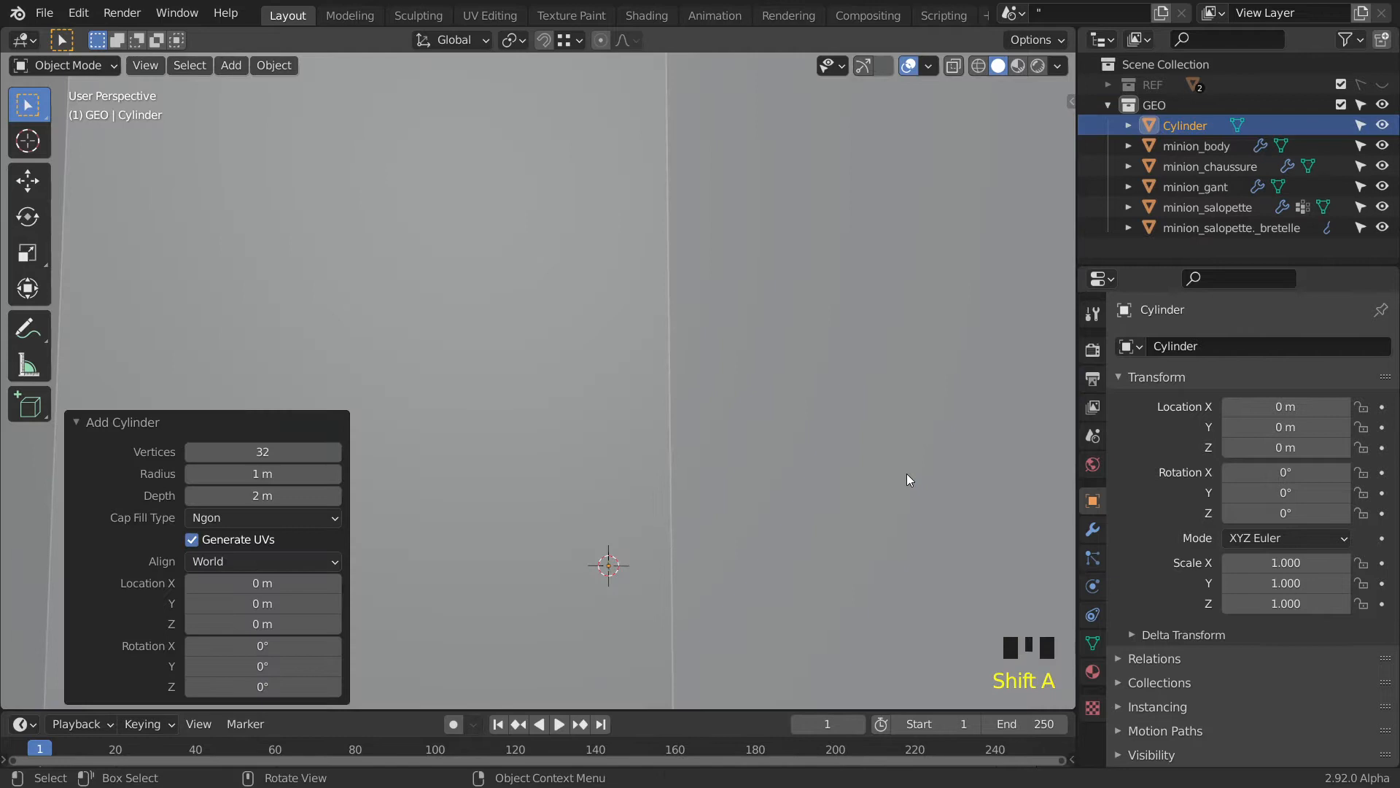
pyautogui.scroll(-7, 879, 485)
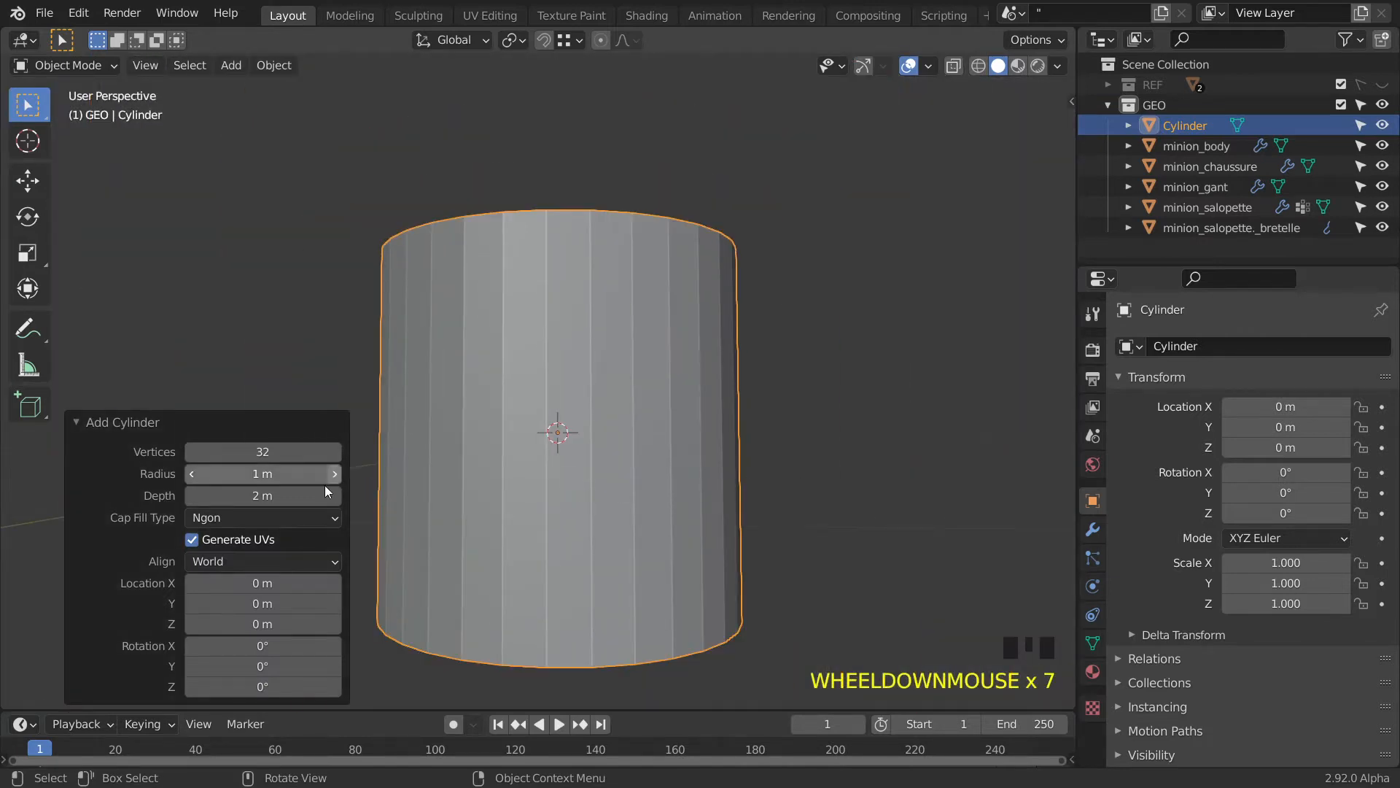
pyautogui.click(277, 453)
pyautogui.write('12')
pyautogui.press('Return')
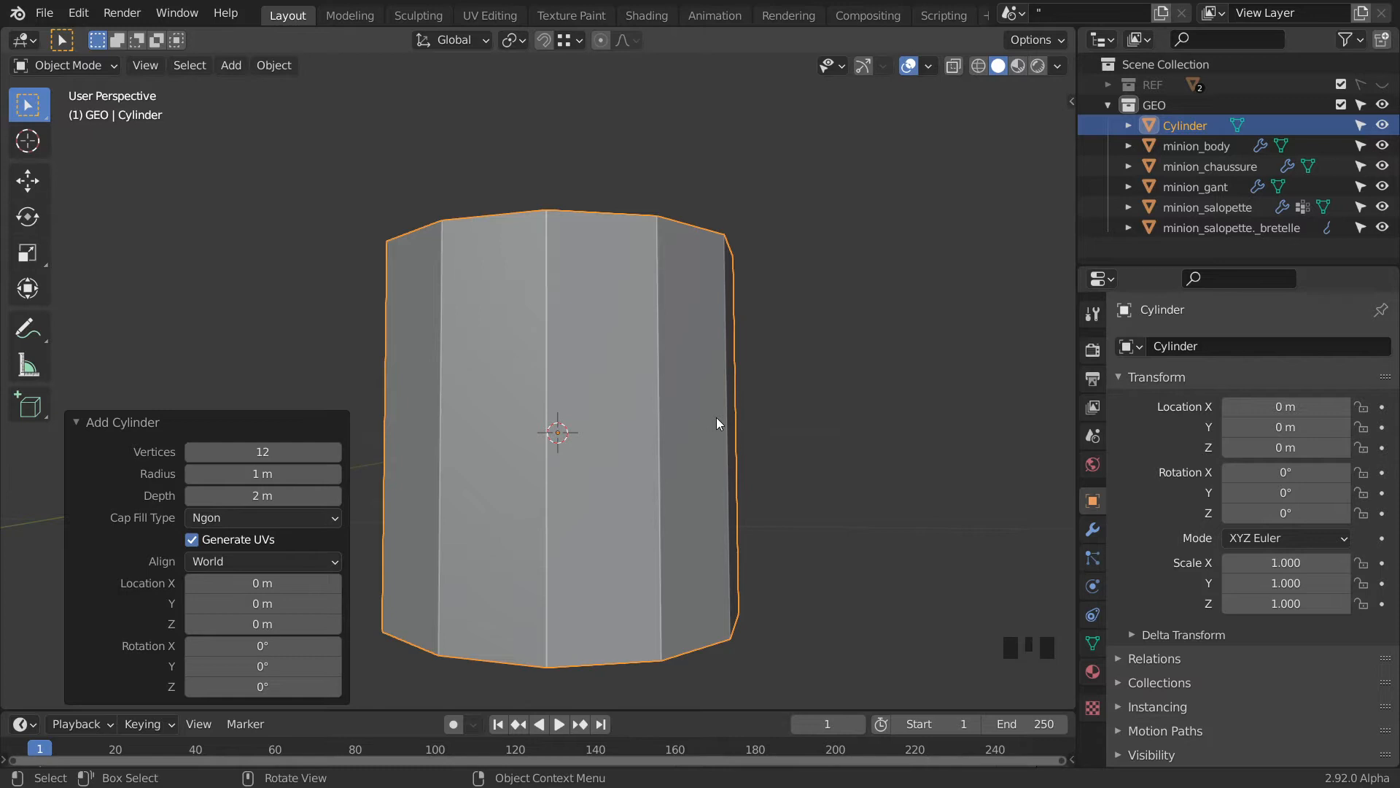
# In Edit Mode, scale the whole cylinder mesh down uniformly to about 0.168.
pyautogui.press('Tab')
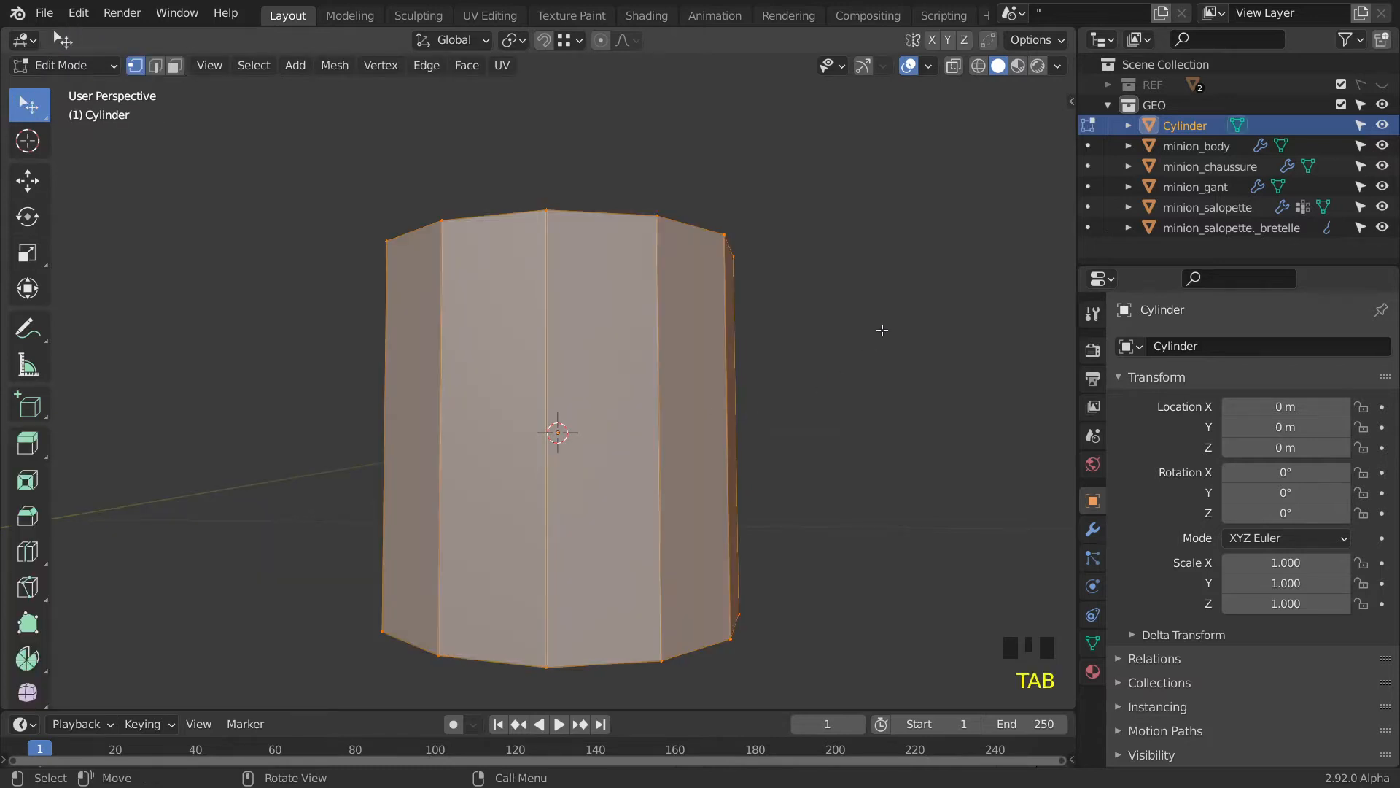
pyautogui.press('s')
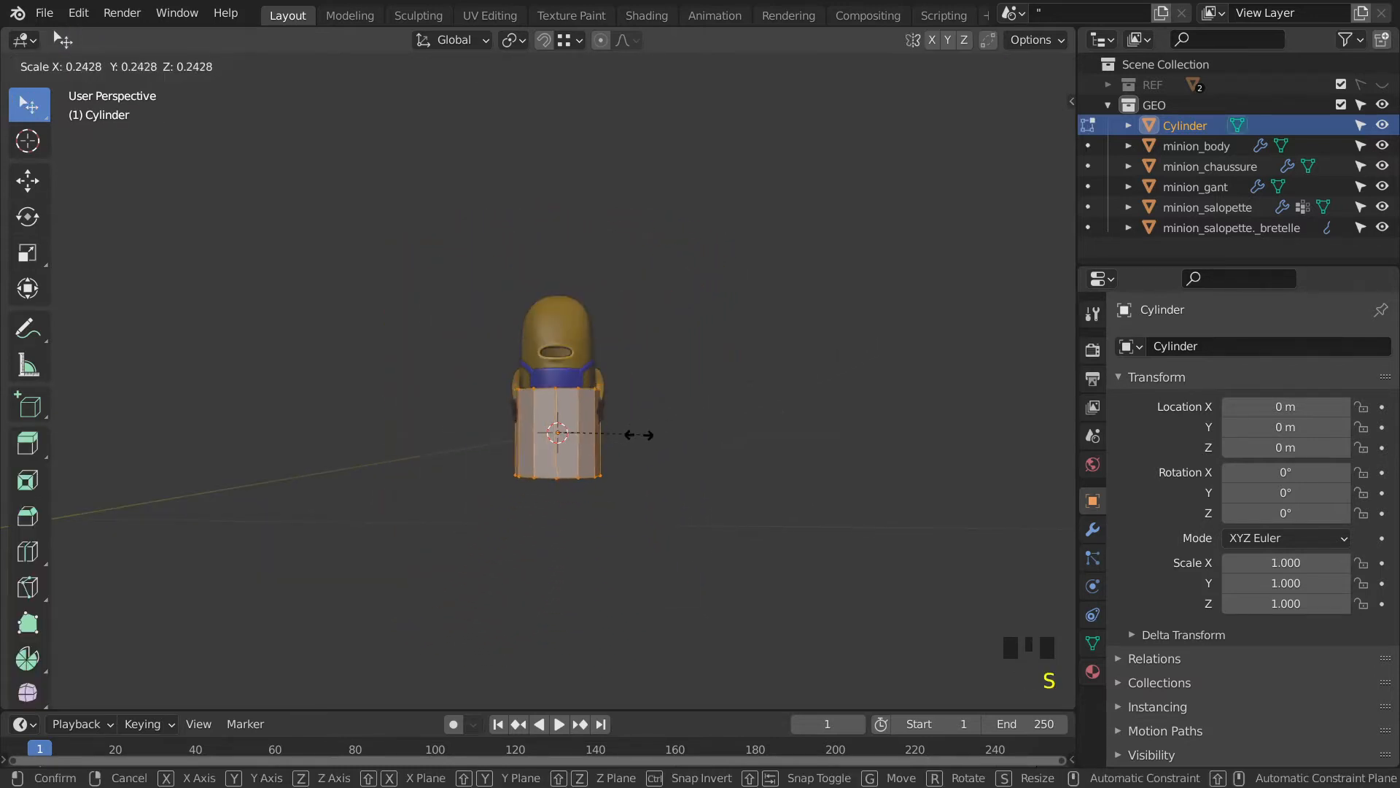
pyautogui.click(617, 441)
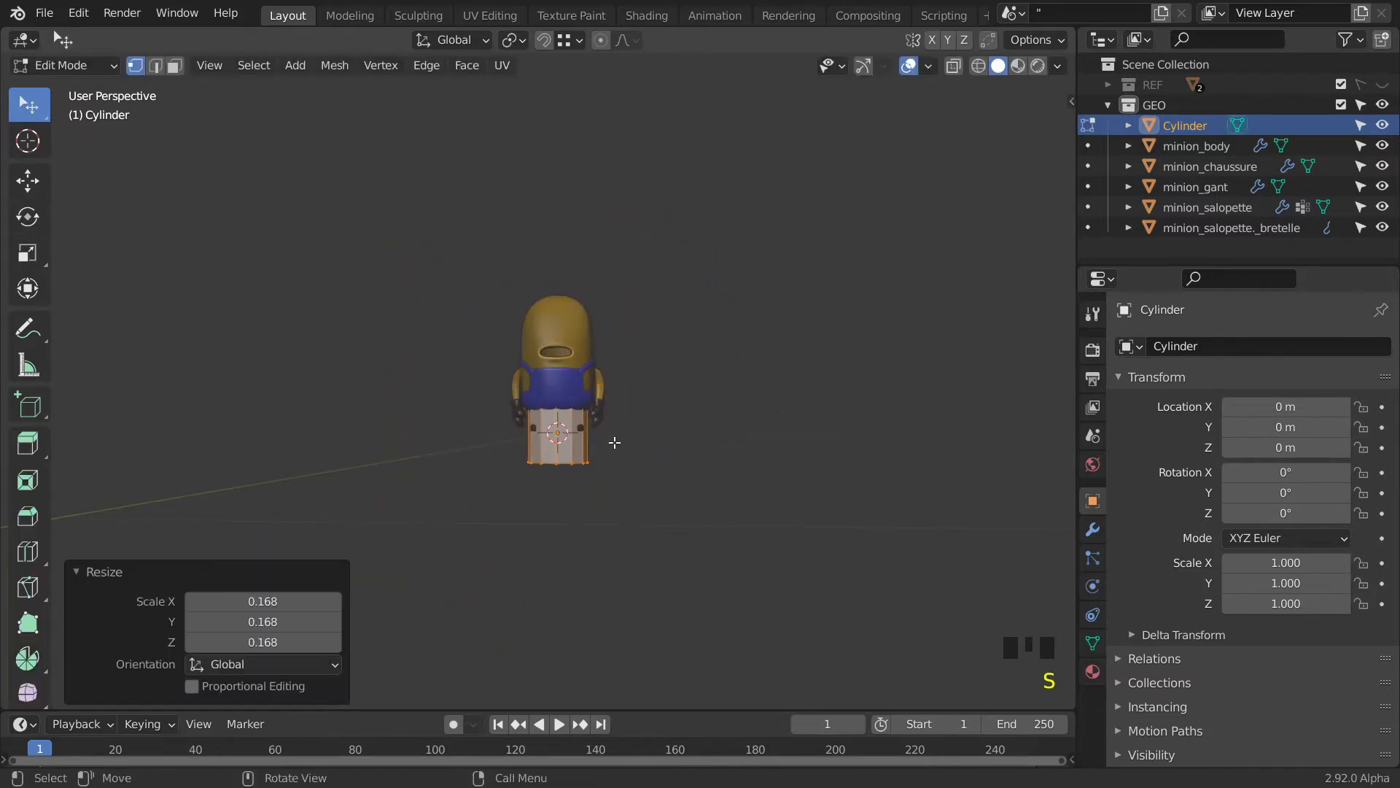
# Unhide the REF collection and show the model in front view with navigation gizmos and X-ray enabled.
pyautogui.click(1382, 85)
pyautogui.scroll(4, 475, 451)
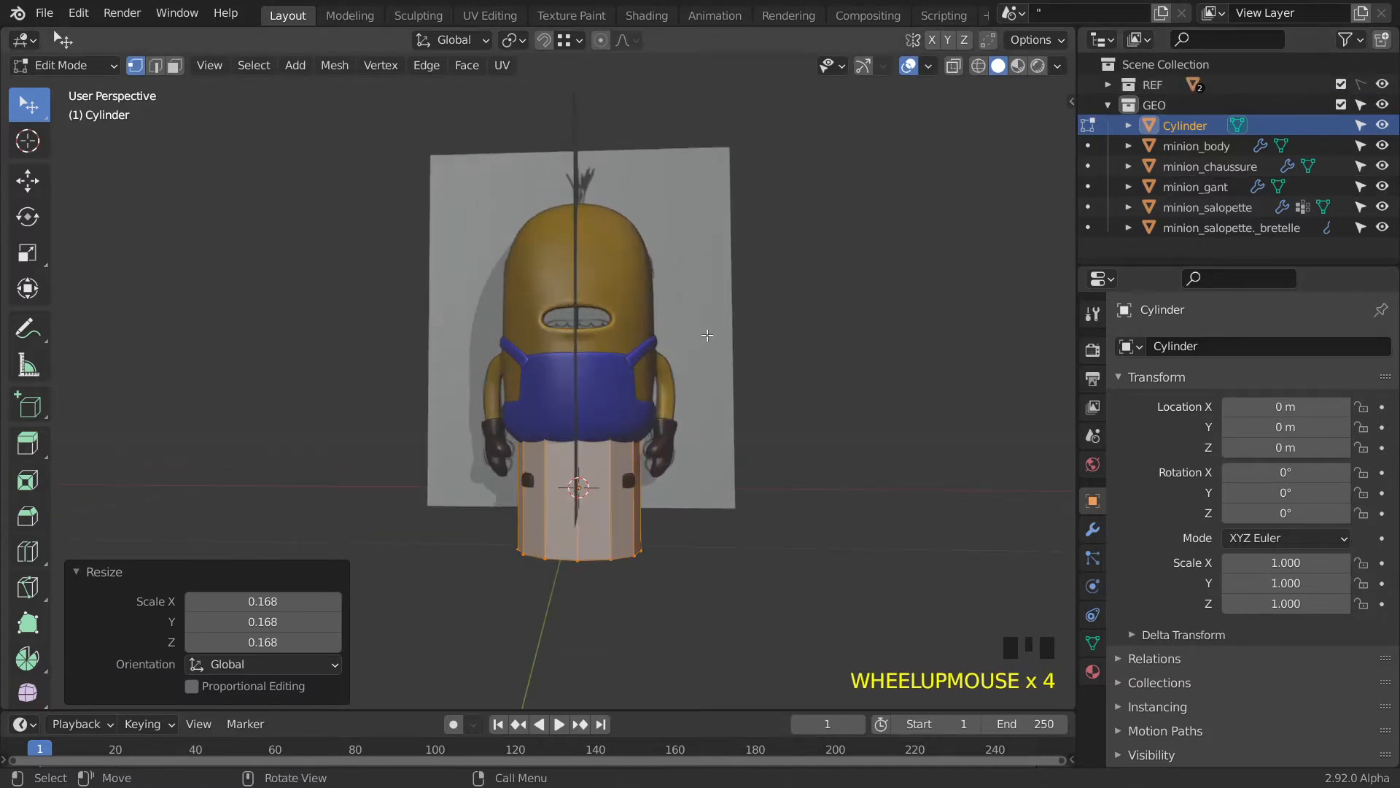
pyautogui.press('KP_1')
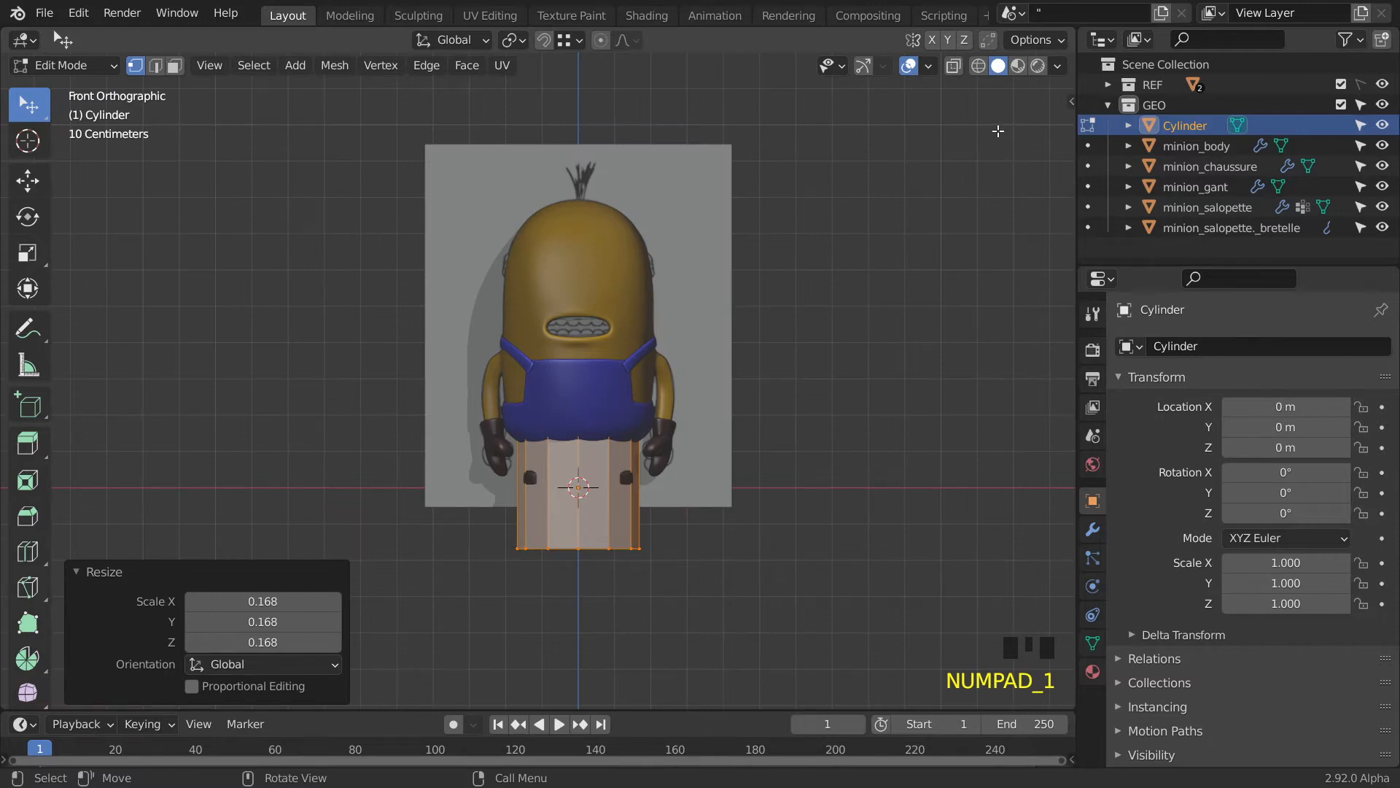
pyautogui.click(863, 66)
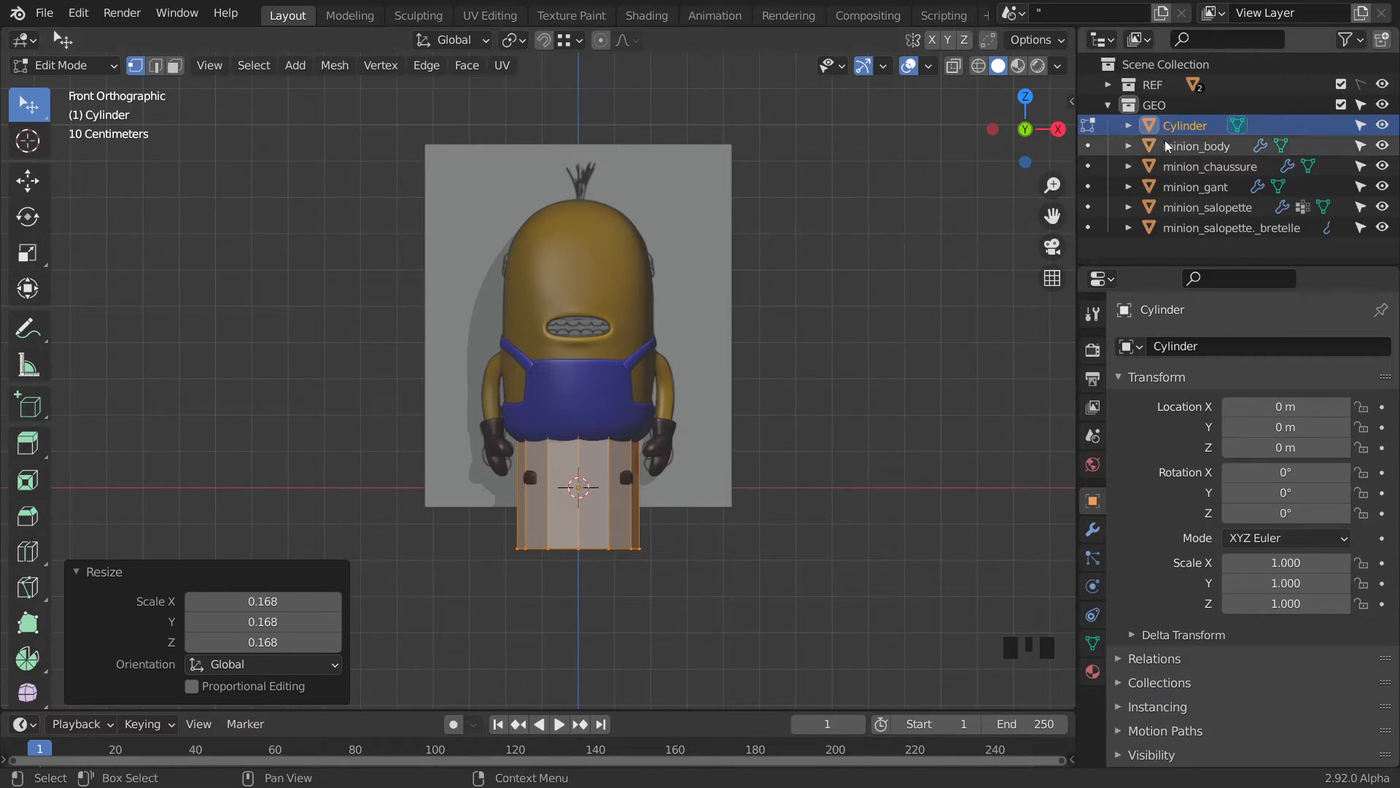
pyautogui.click(954, 66)
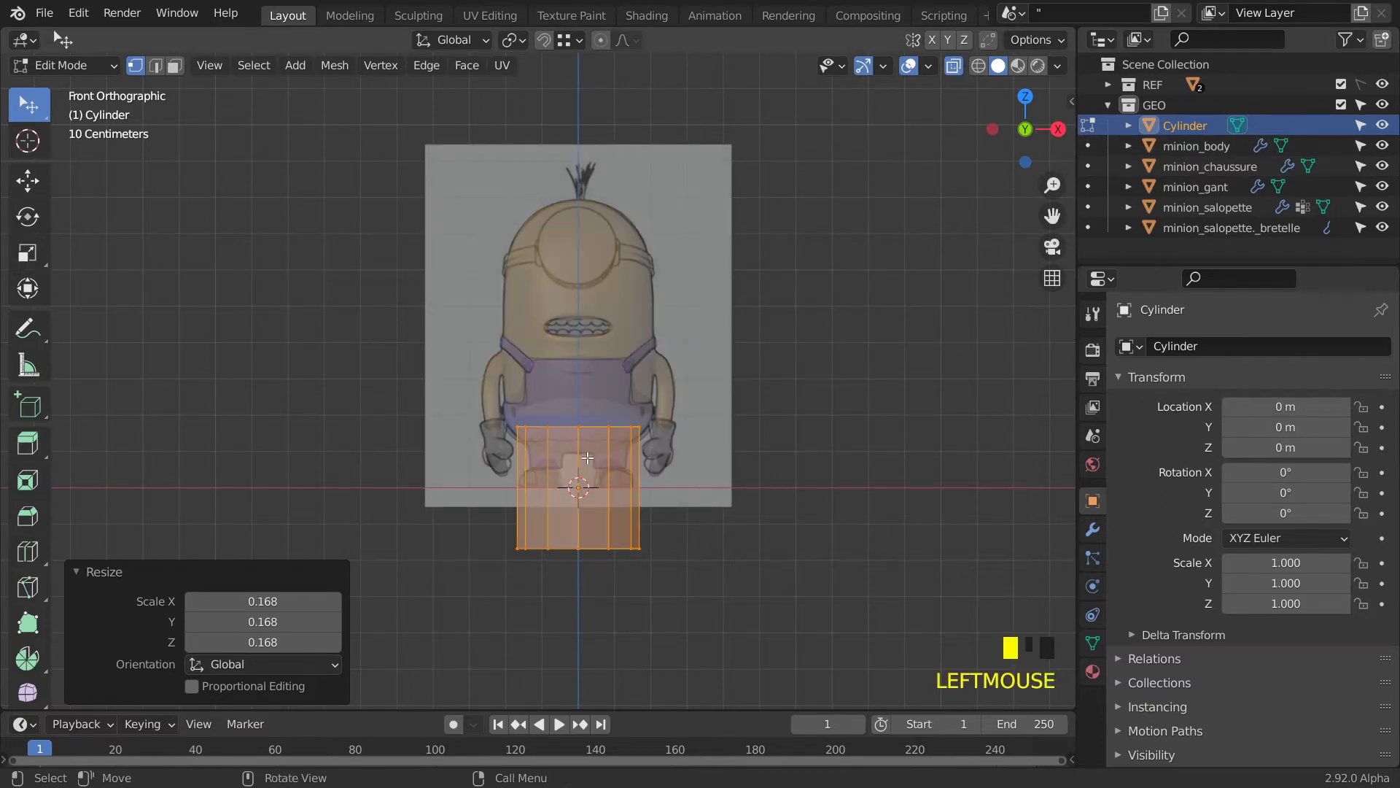
# Raise the cylinder mesh about 0.675 m along Z and scale it to about 0.672 to match the goggle in the front reference.
pyautogui.press('g')
pyautogui.press('z')
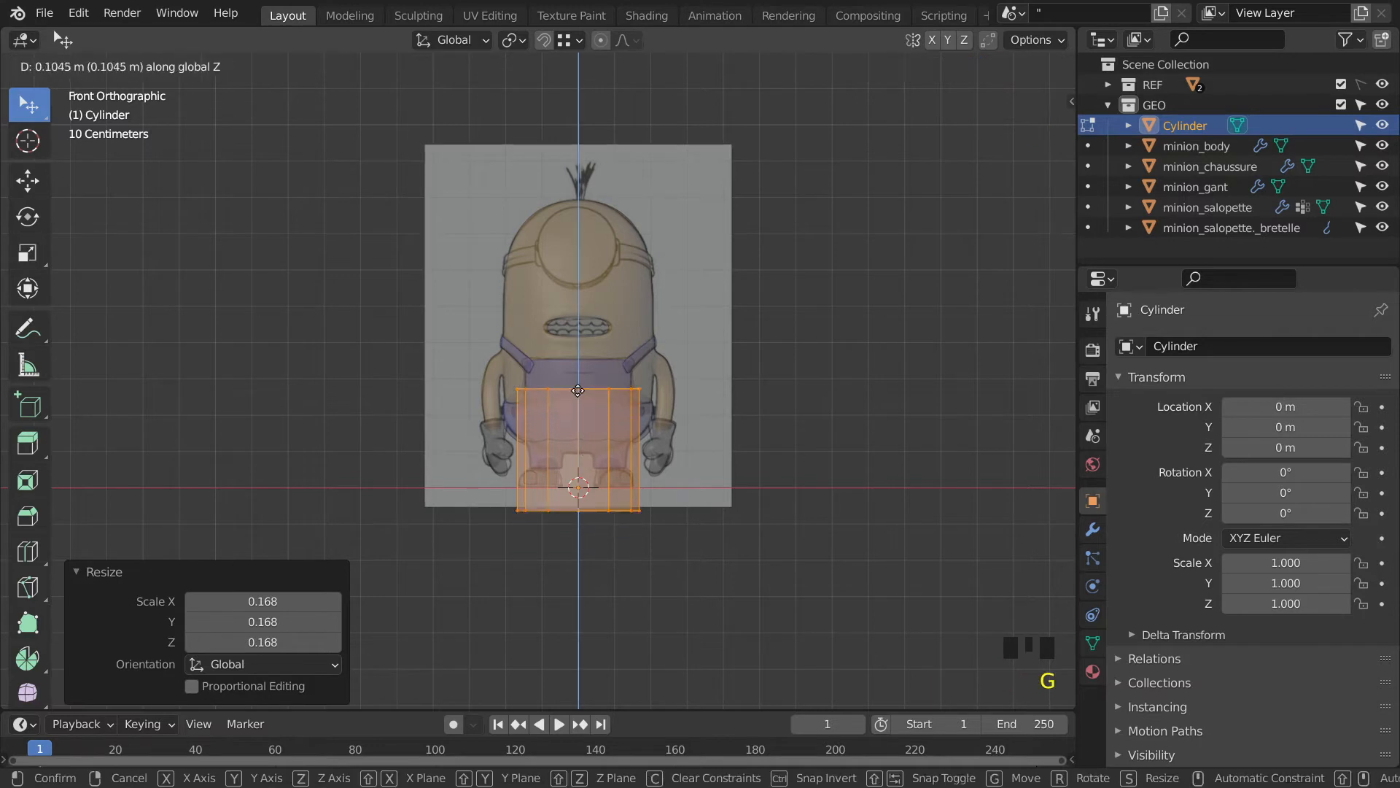
pyautogui.click(606, 212)
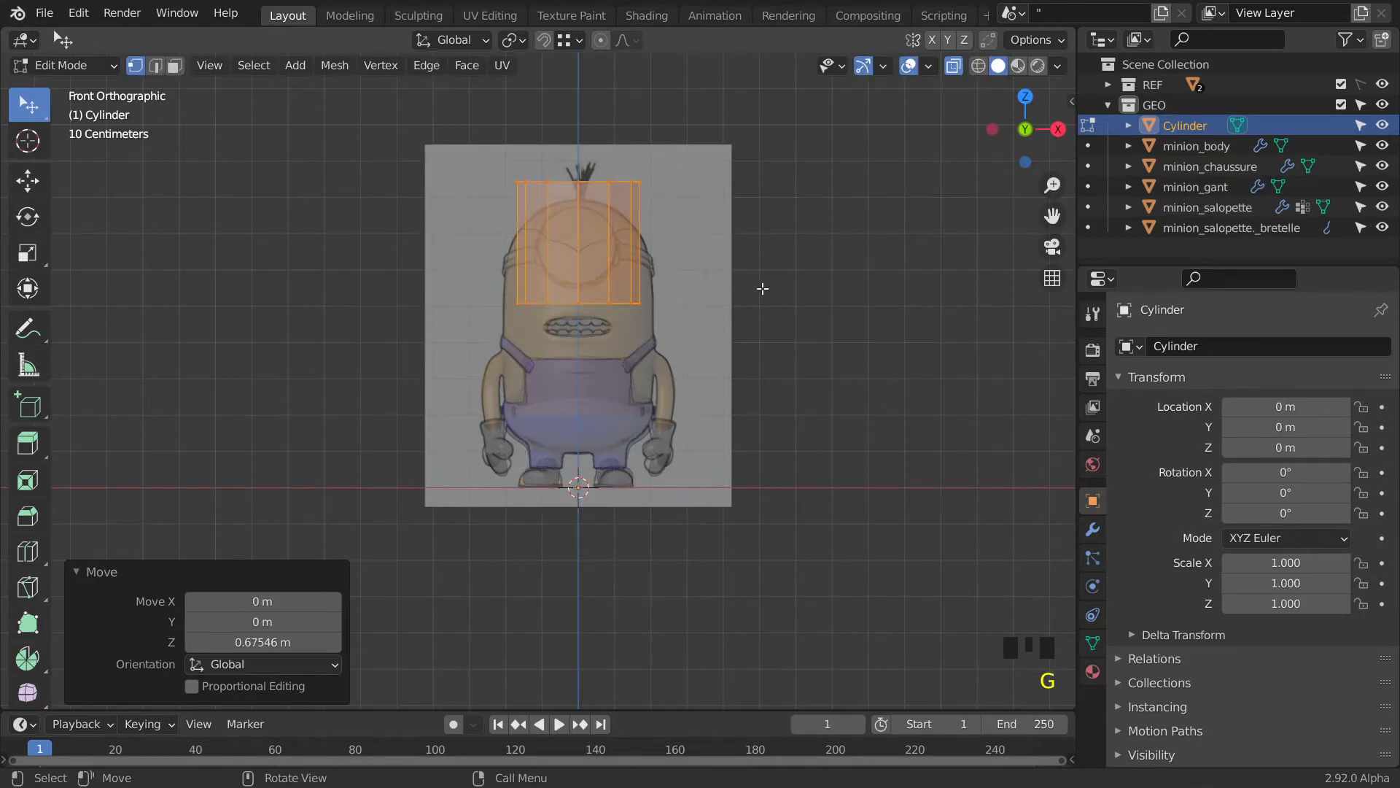
pyautogui.press('s')
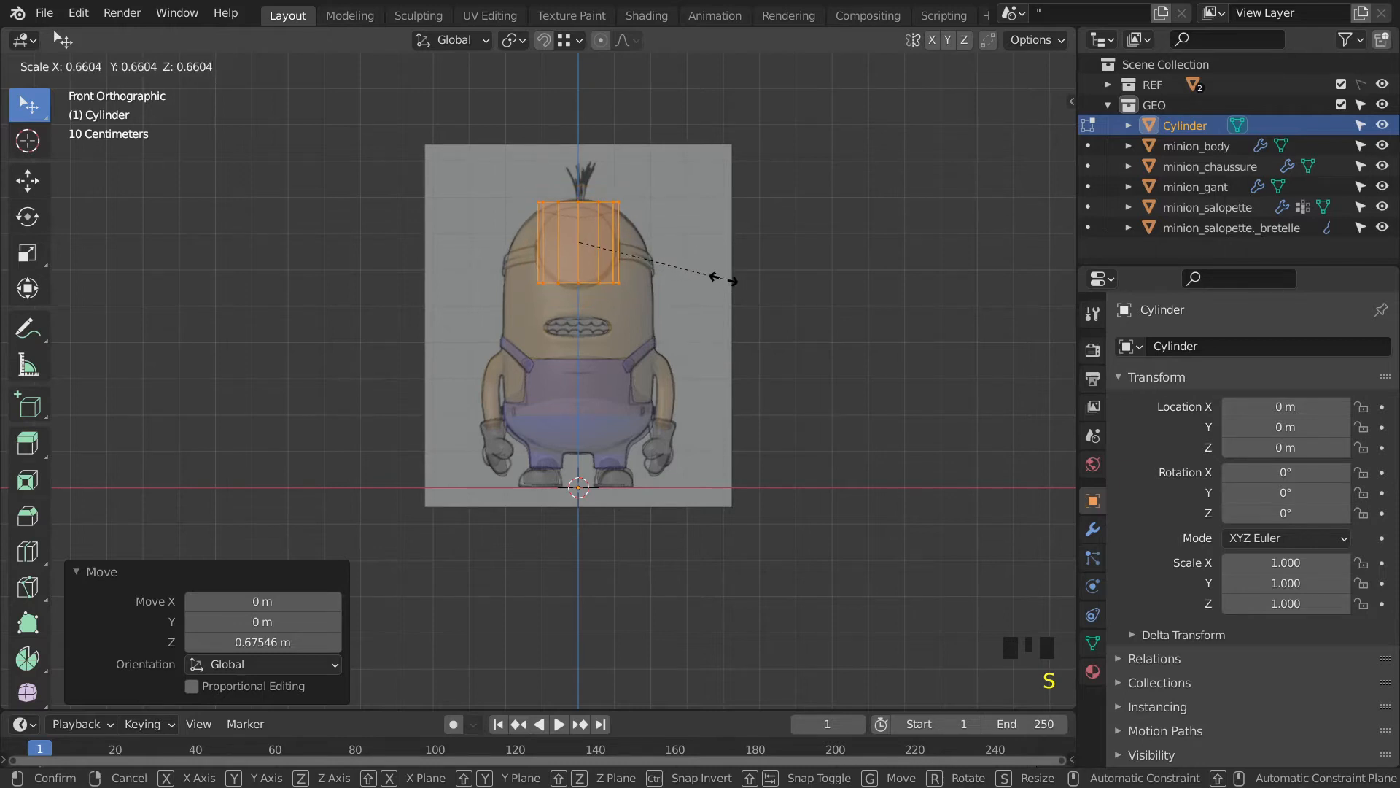
pyautogui.click(726, 282)
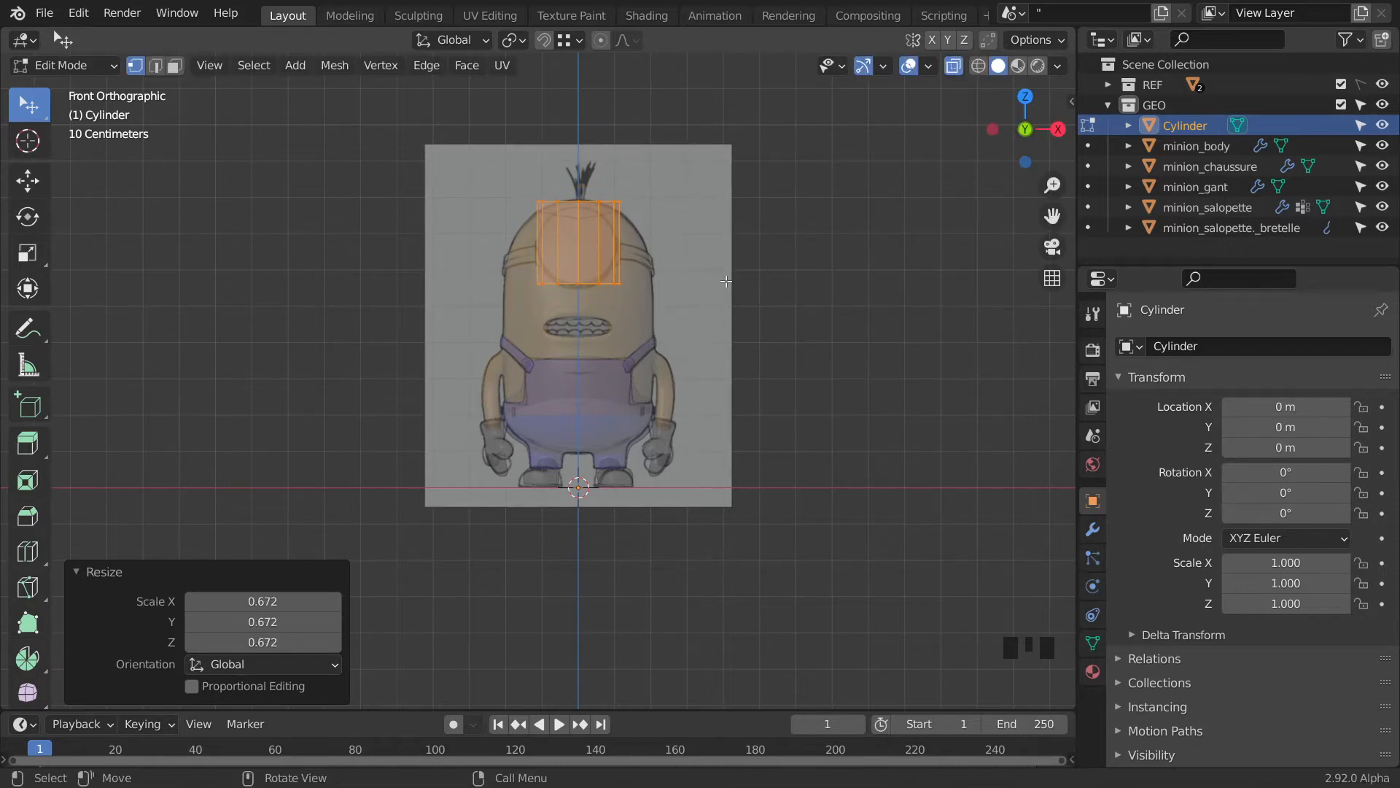
# In the right side view, rotate the cylinder mesh about 80° to match the tilt of the goggle in the reference.
pyautogui.click(992, 129)
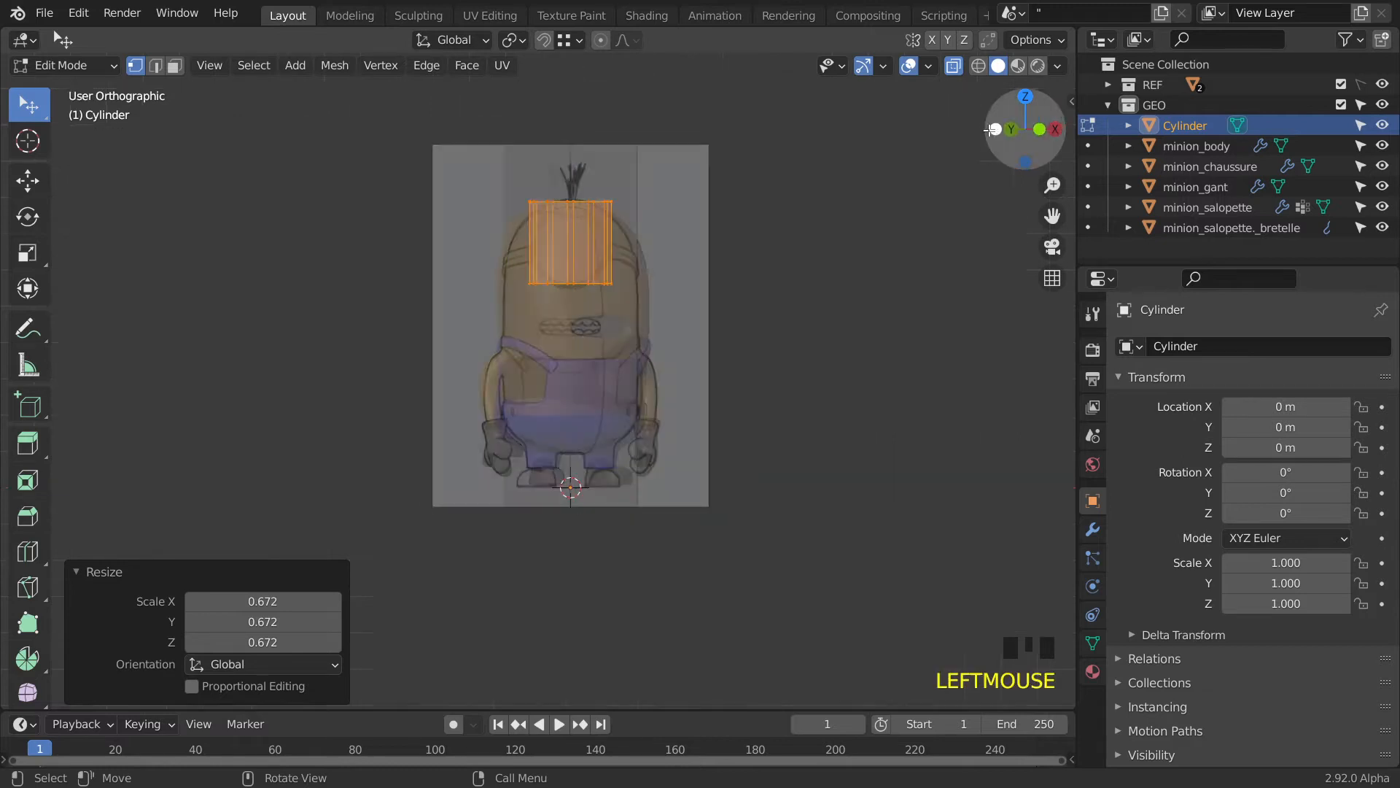
pyautogui.click(1059, 129)
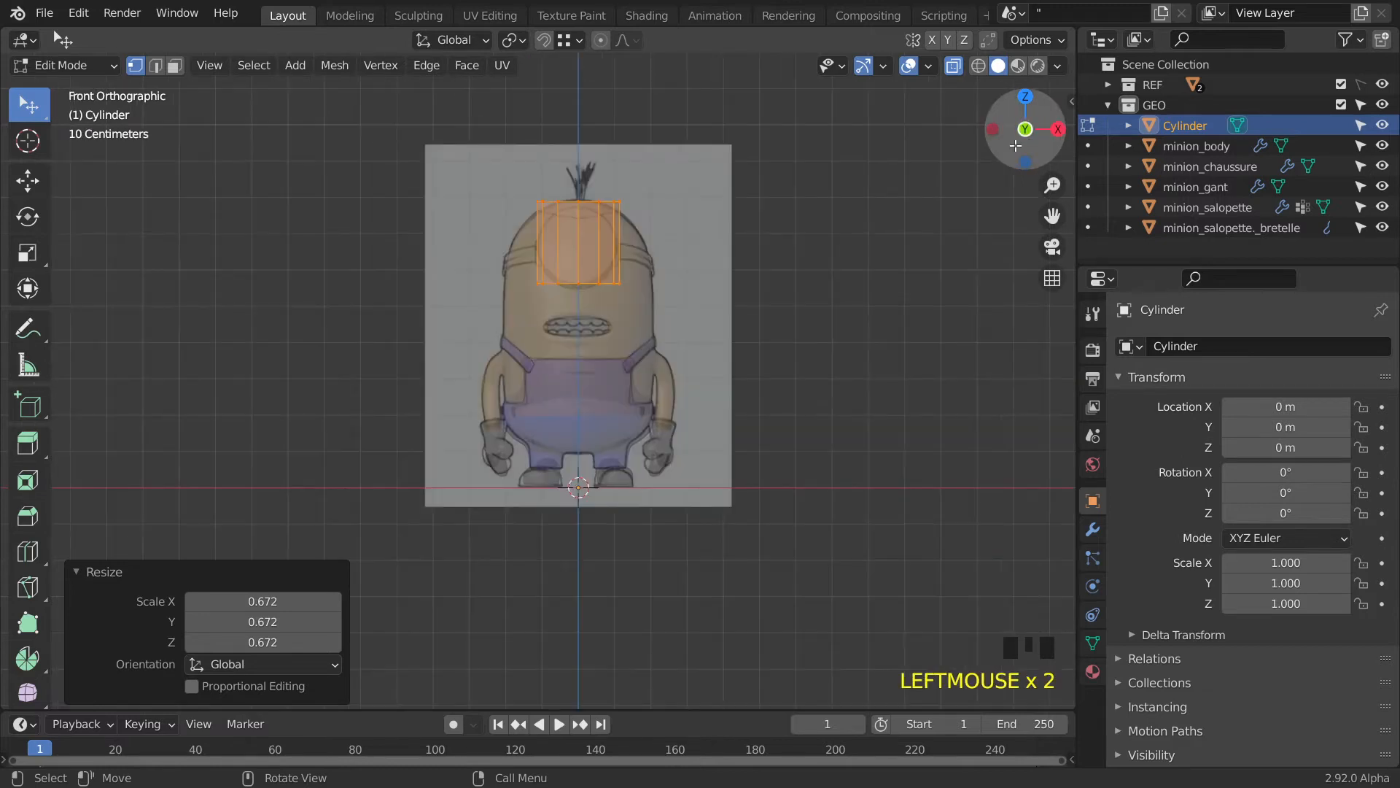
pyautogui.click(1054, 128)
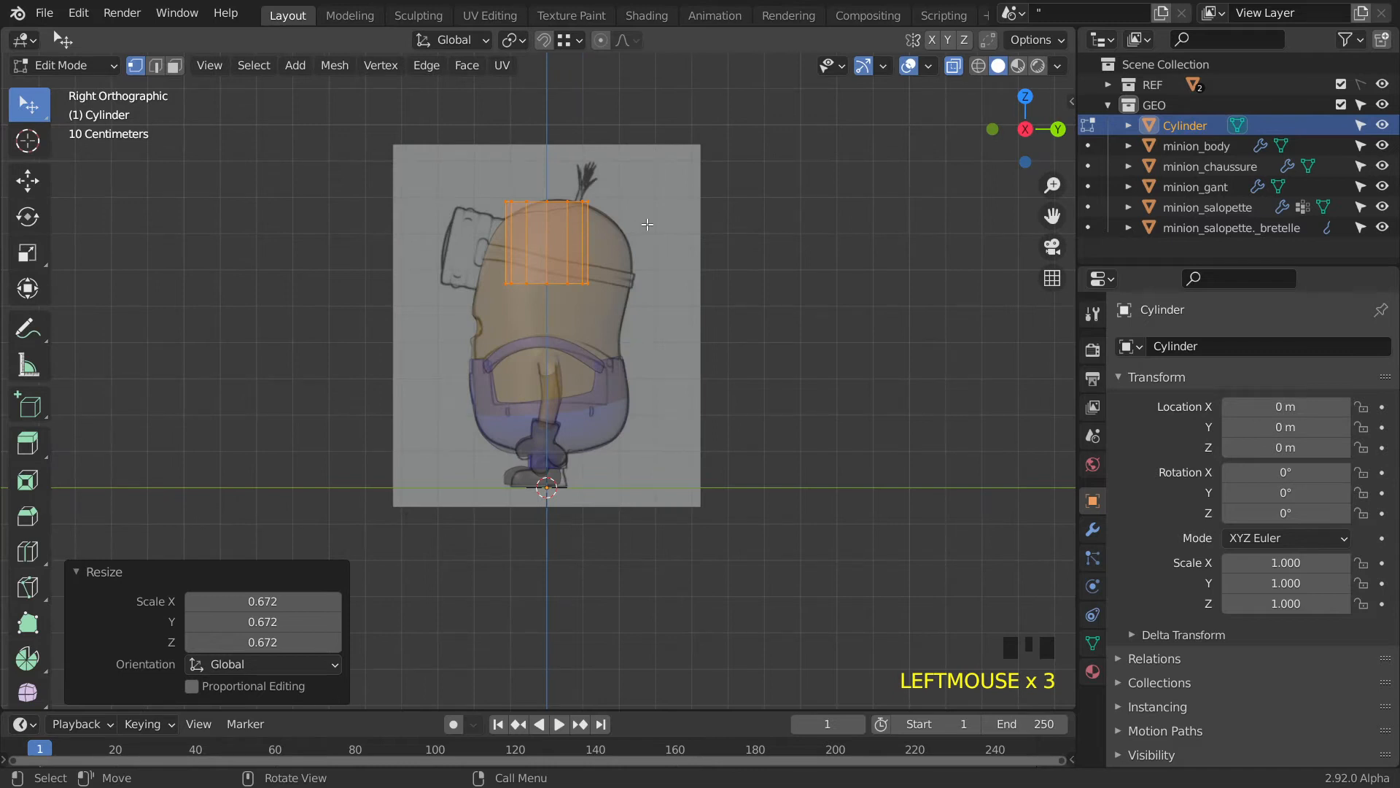
pyautogui.press('r')
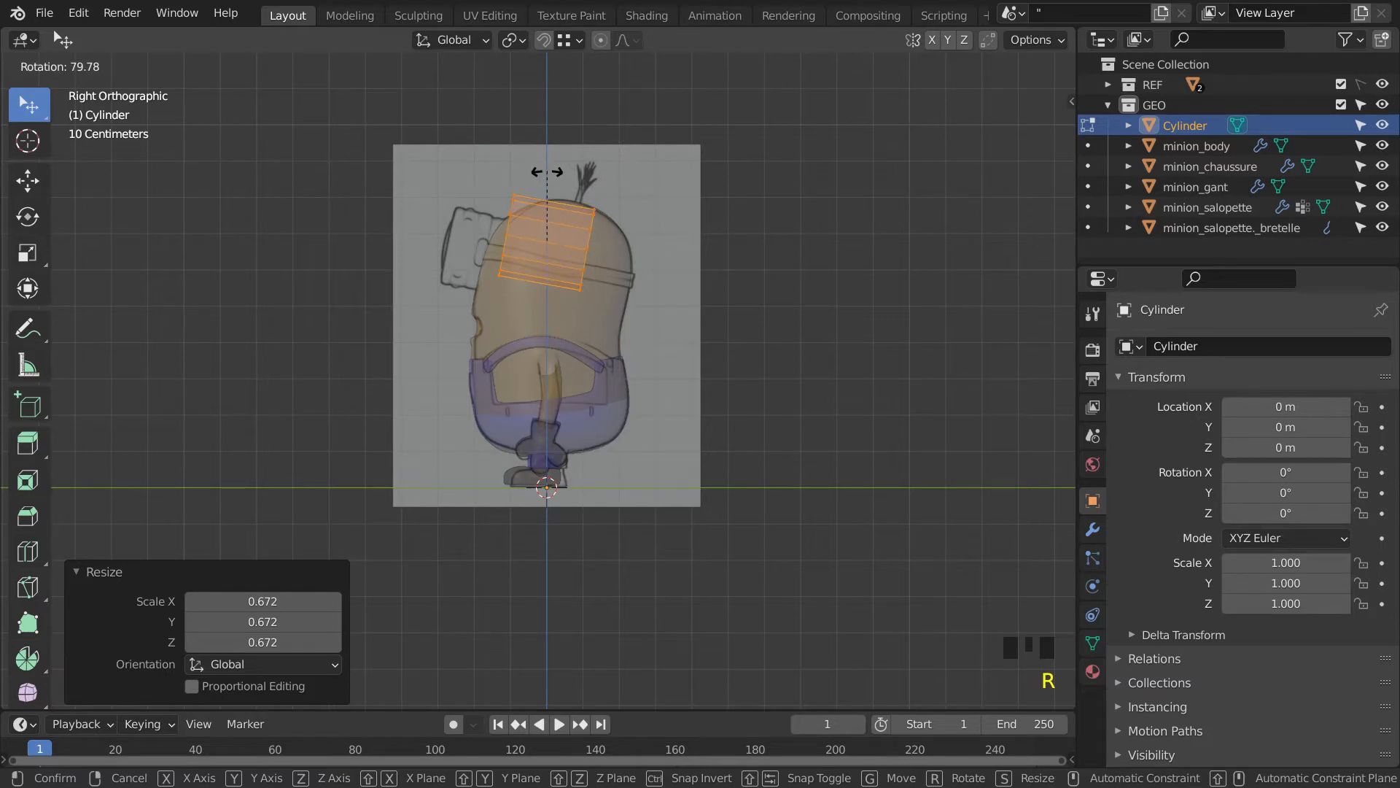
pyautogui.click(543, 173)
pyautogui.press('r')
pyautogui.click(547, 182)
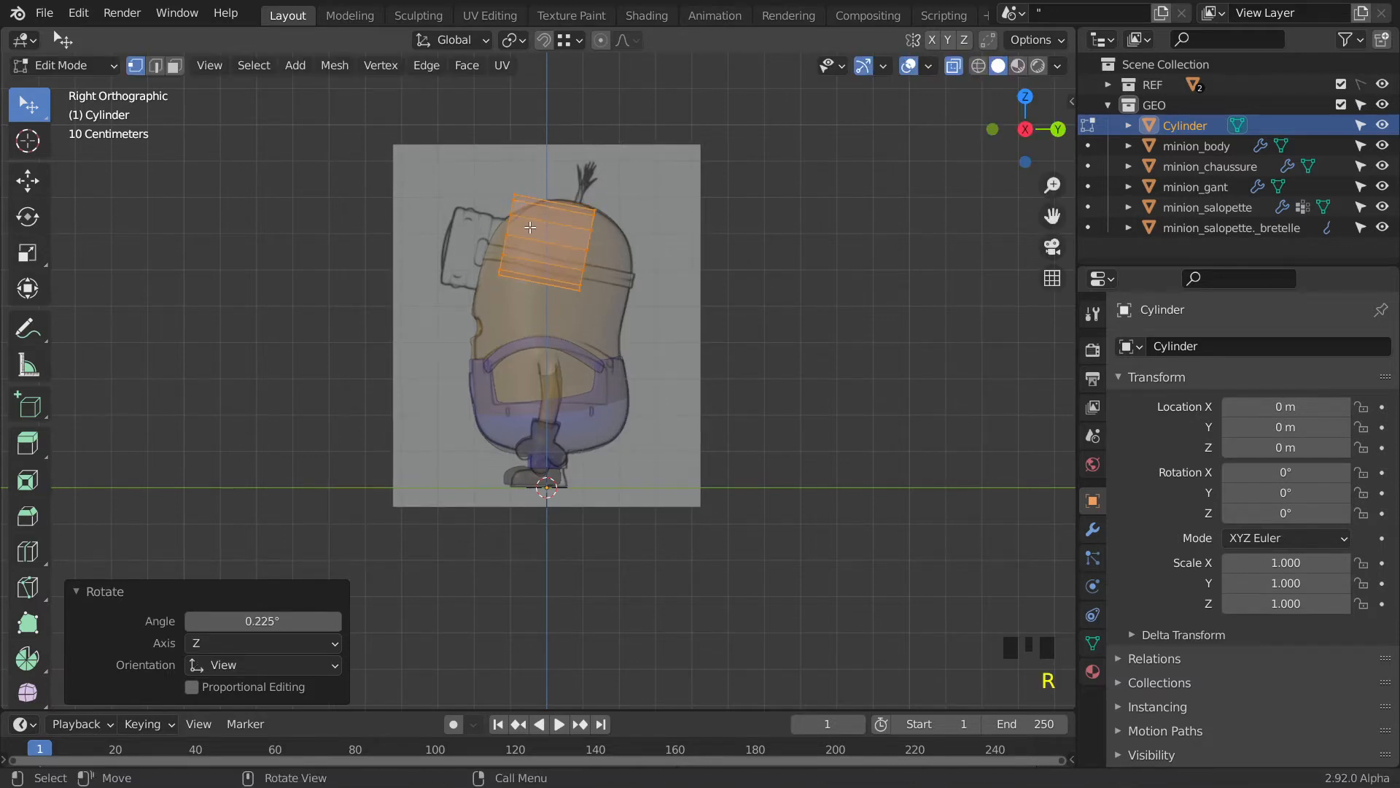
# Move the cylinder mesh onto the goggle in the side reference, about -0.166 m in Y and -0.024 m in Z.
pyautogui.scroll(3, 533, 226)
pyautogui.keyDown('shift'); pyautogui.moveTo(542, 219); pyautogui.dragTo(682, 366, button='middle'); pyautogui.keyUp('shift')
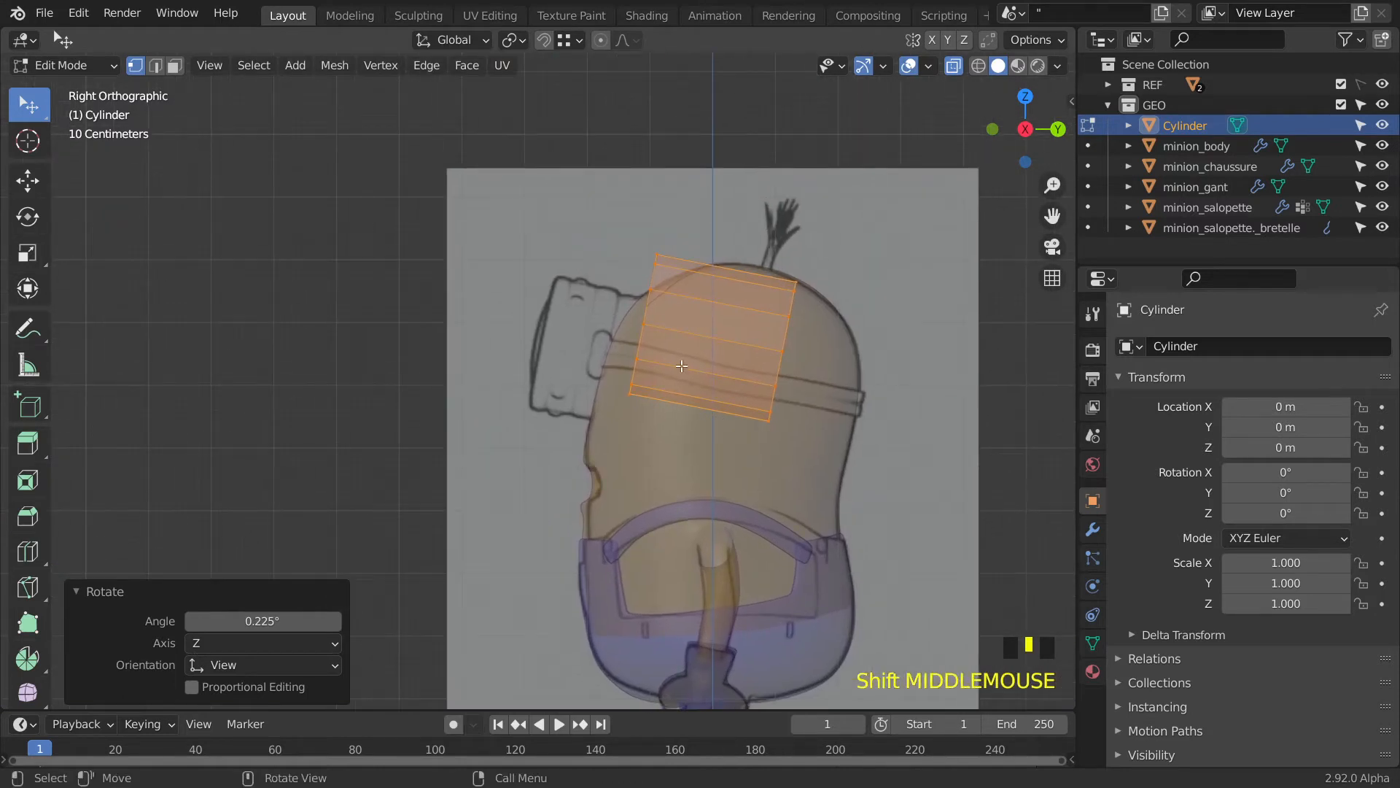
pyautogui.press('g')
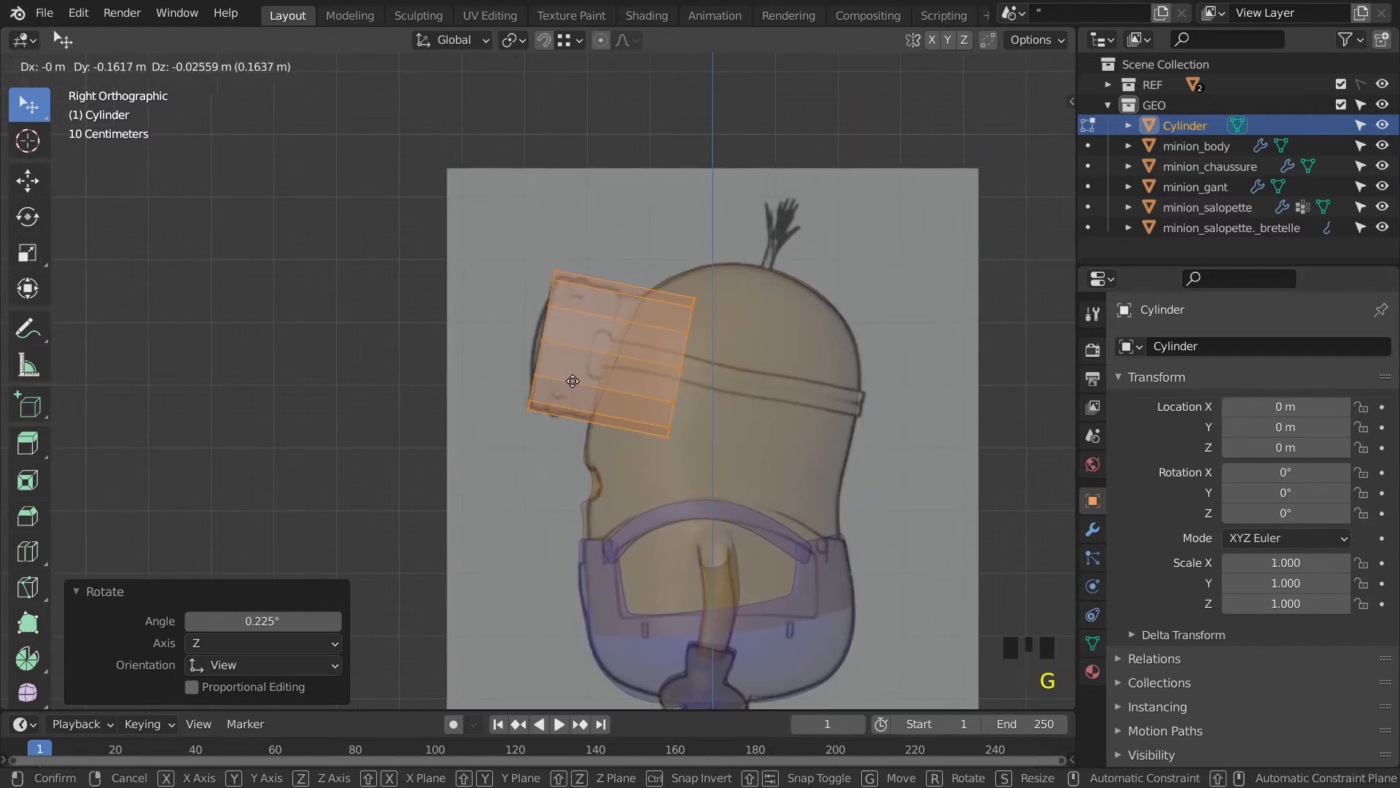
pyautogui.click(571, 380)
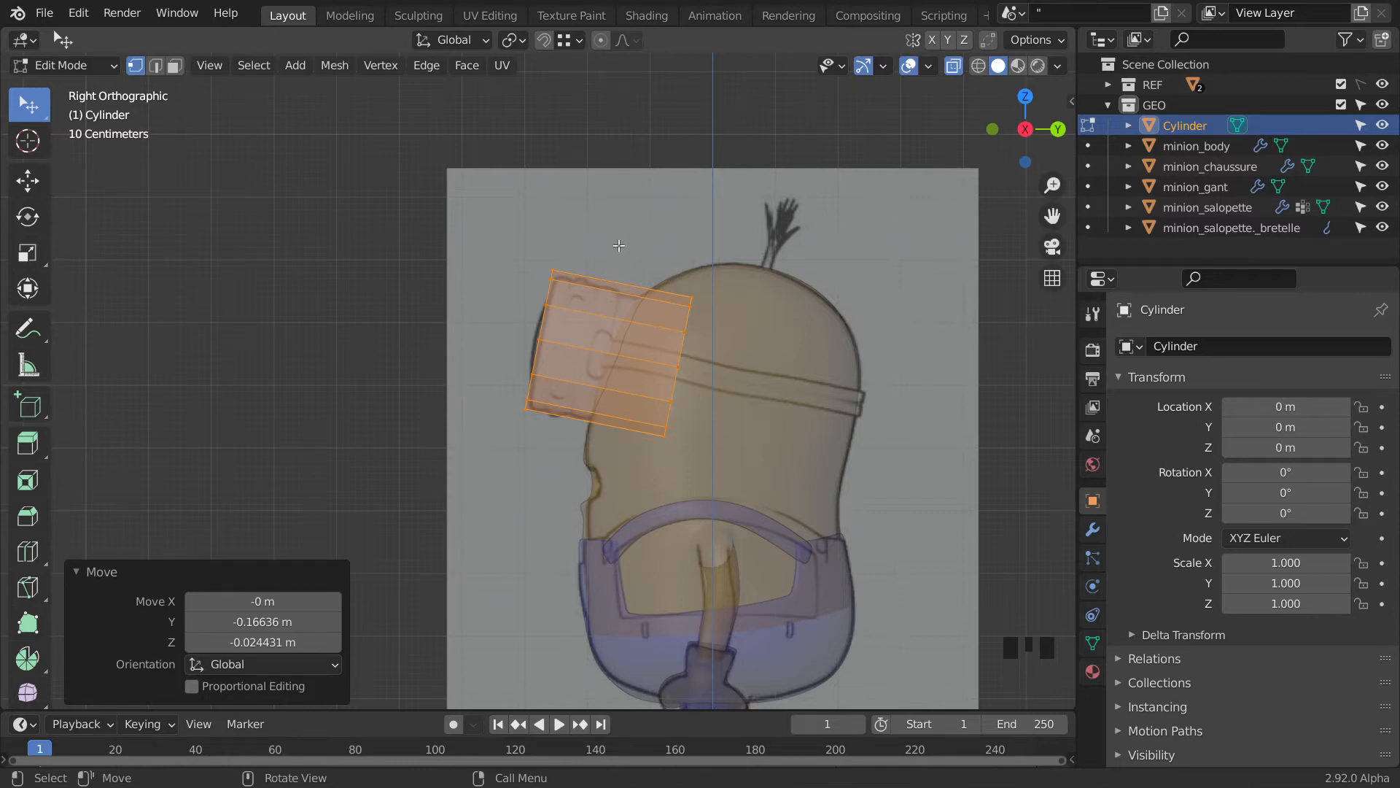
# Select the vertices at the cylinder's head-side end and edge-slide them by a factor of about -0.512 to shorten the cylinder.
pyautogui.click(645, 304)
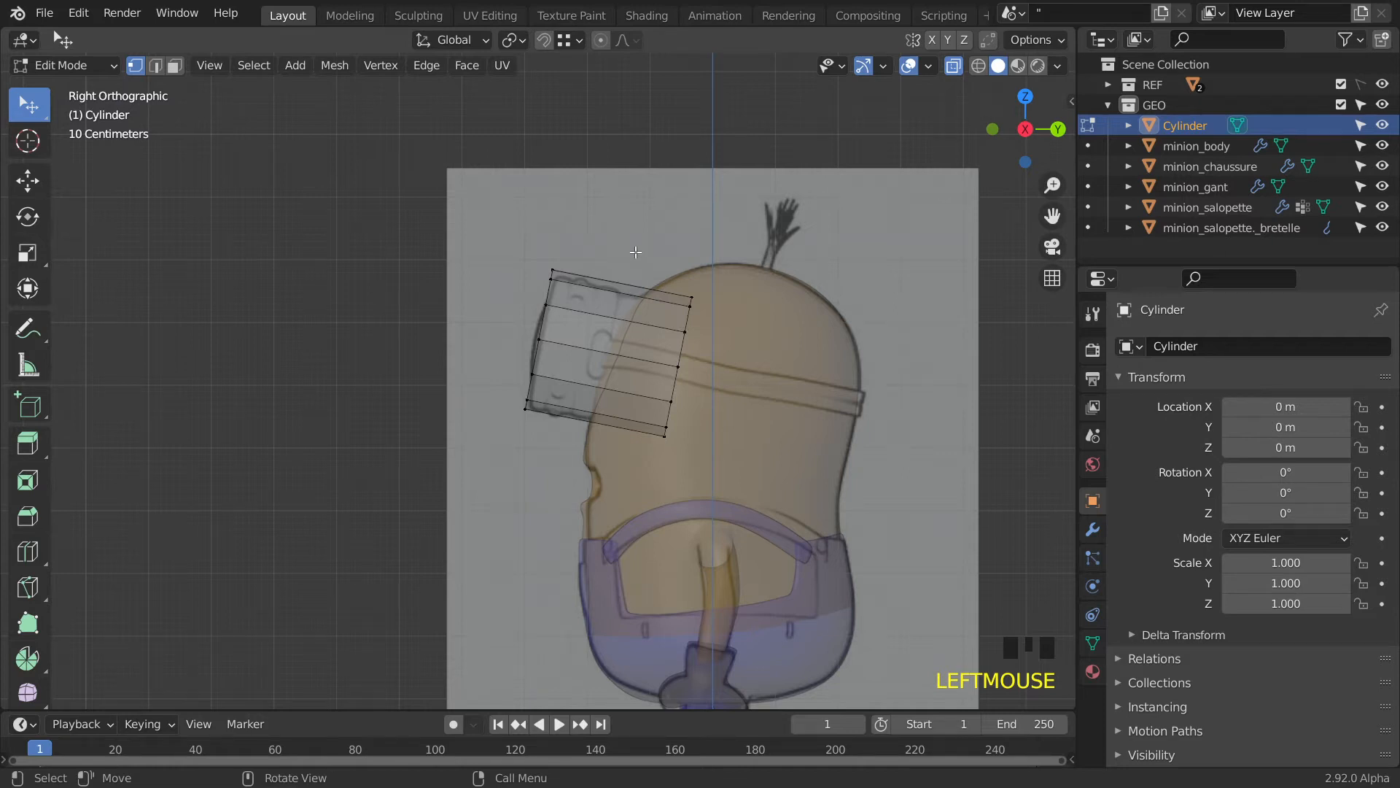
pyautogui.press('w')
pyautogui.moveTo(640, 259); pyautogui.dragTo(768, 480)
pyautogui.press('g')
pyautogui.press('g')
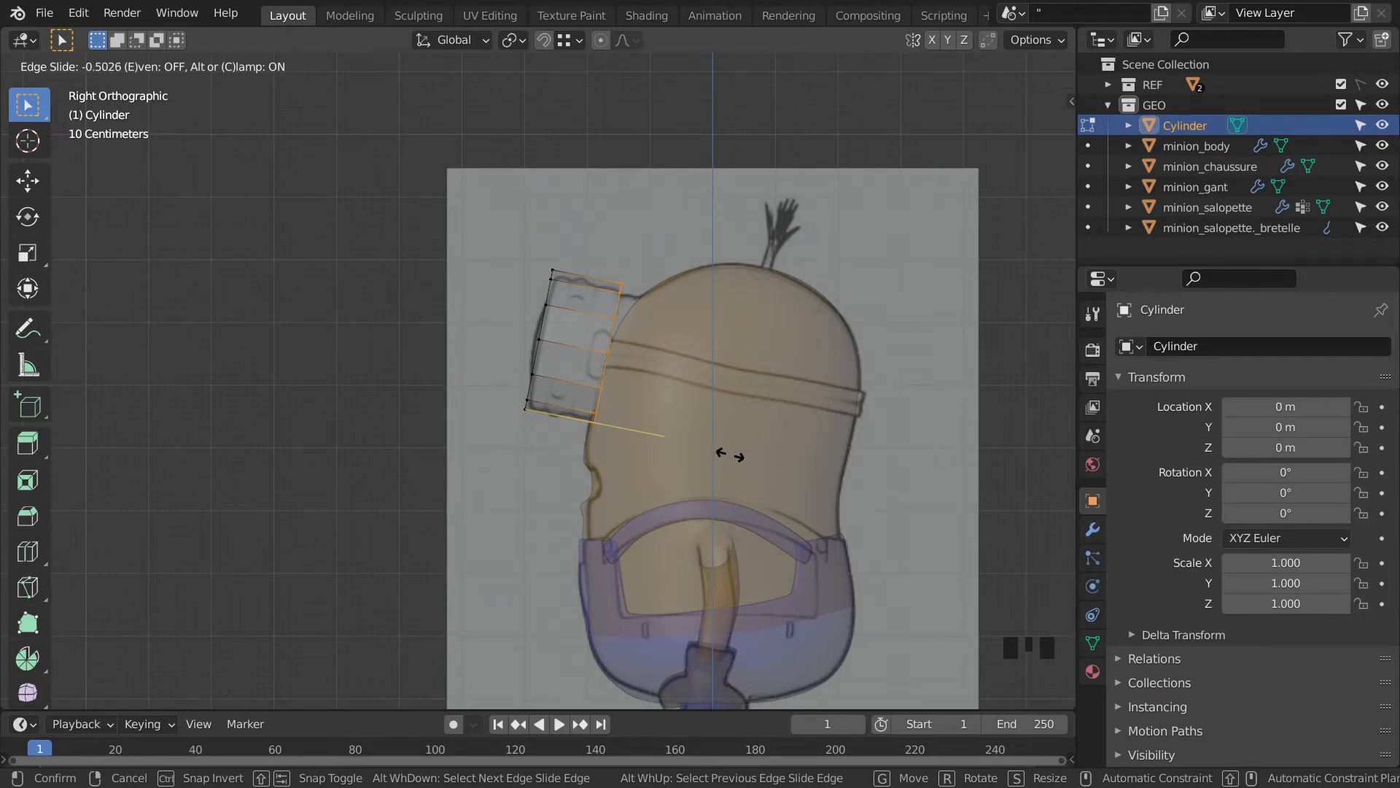
pyautogui.click(729, 455)
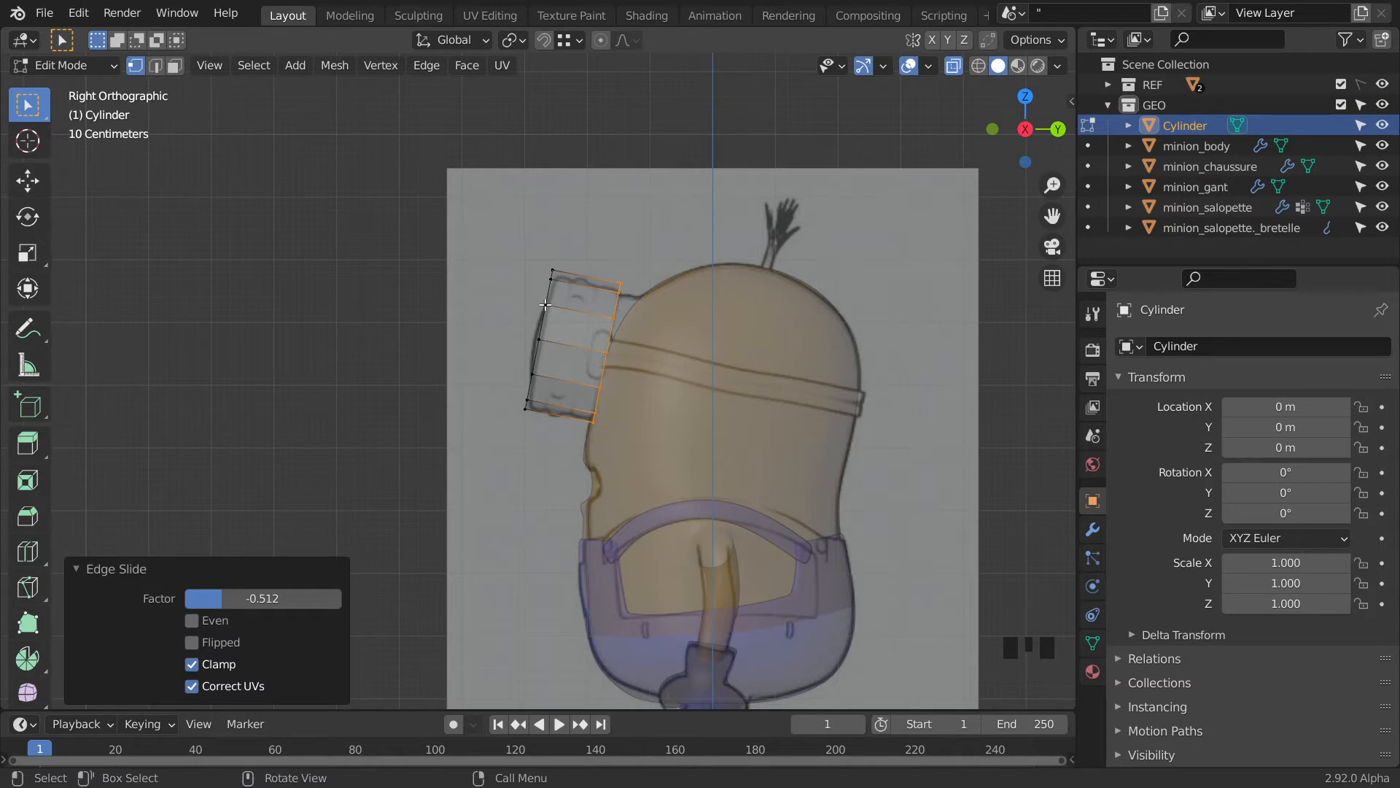
# Add two evenly spaced loop cuts around the cylinder's side wall without sliding them.
pyautogui.scroll(3, 546, 305)
pyautogui.scroll(1, 547, 297)
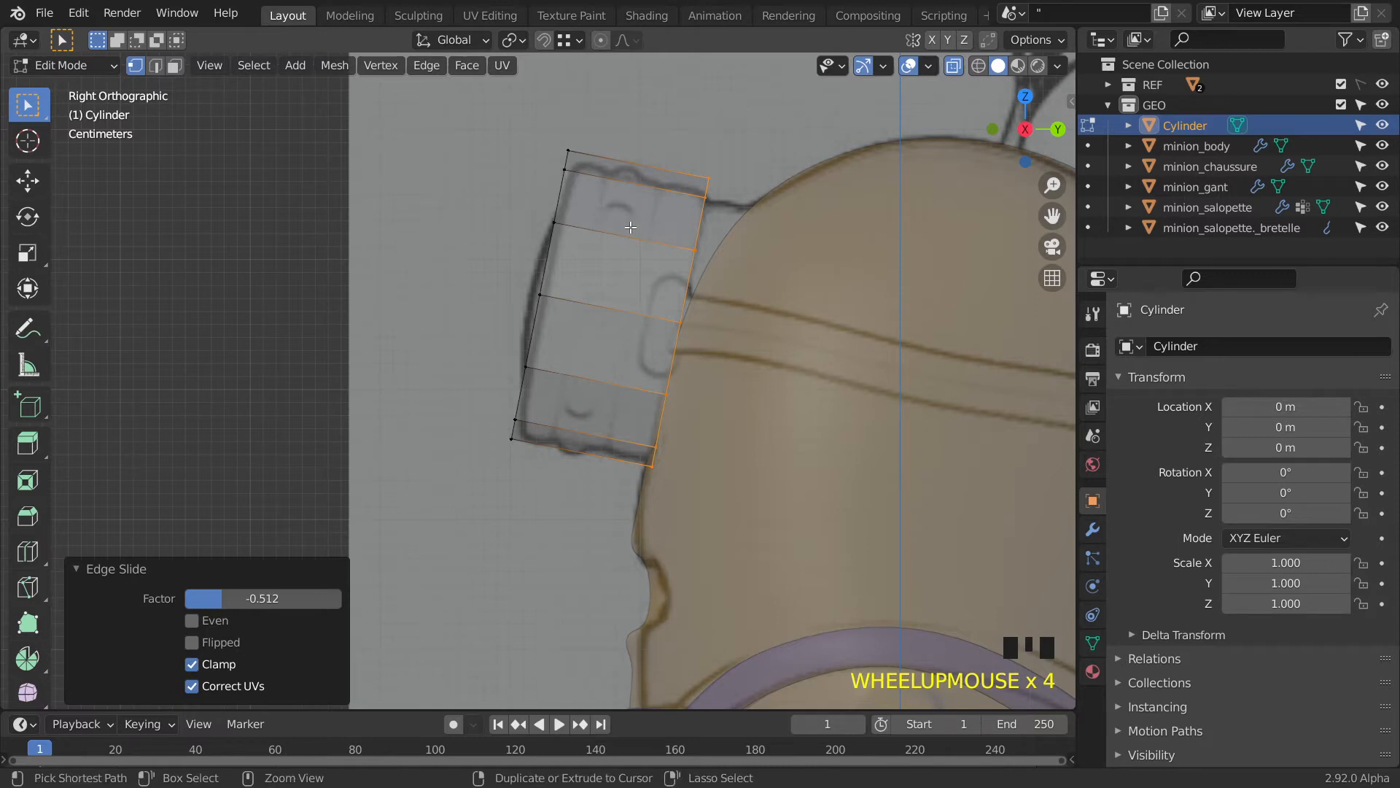
pyautogui.hotkey('ctrl', 'r')
pyautogui.scroll(1, 630, 227)
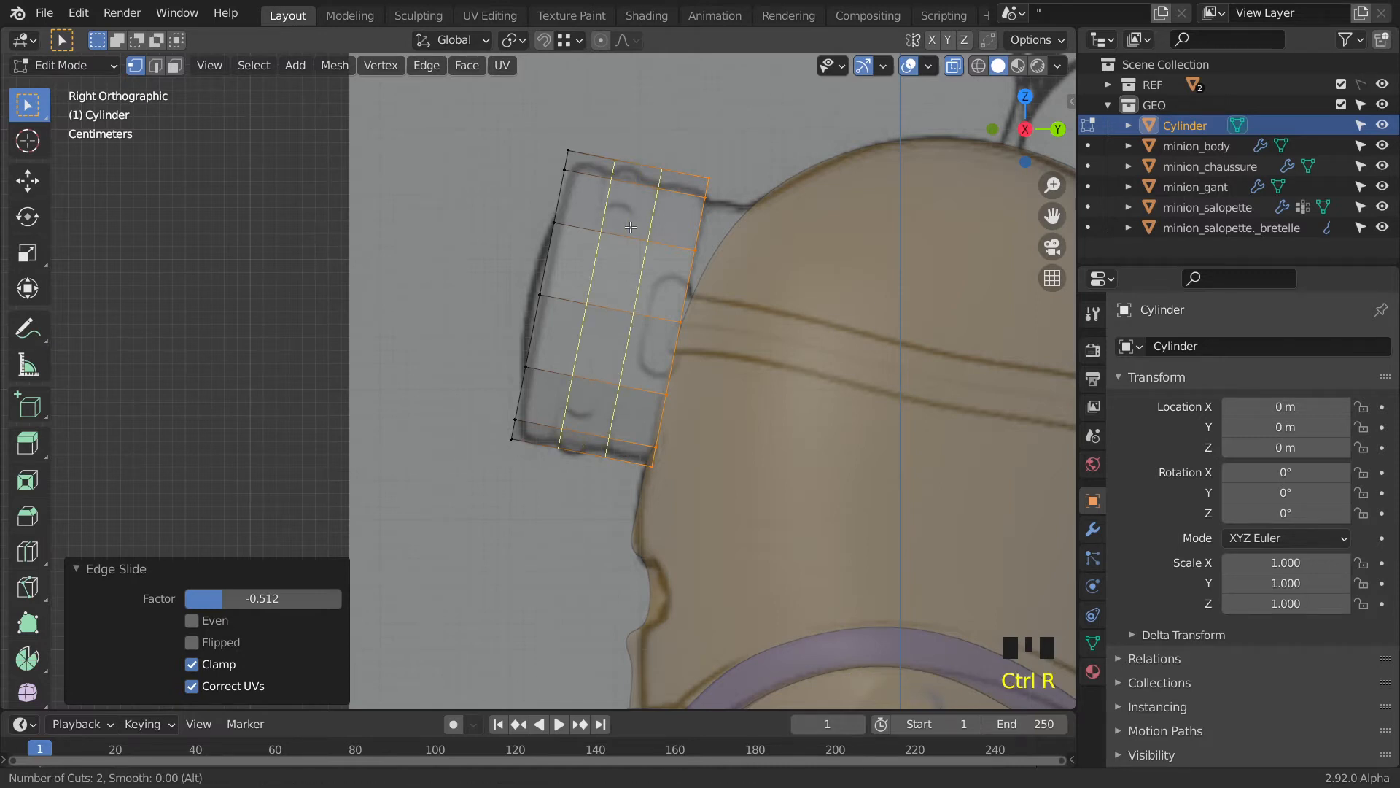
pyautogui.click(630, 227)
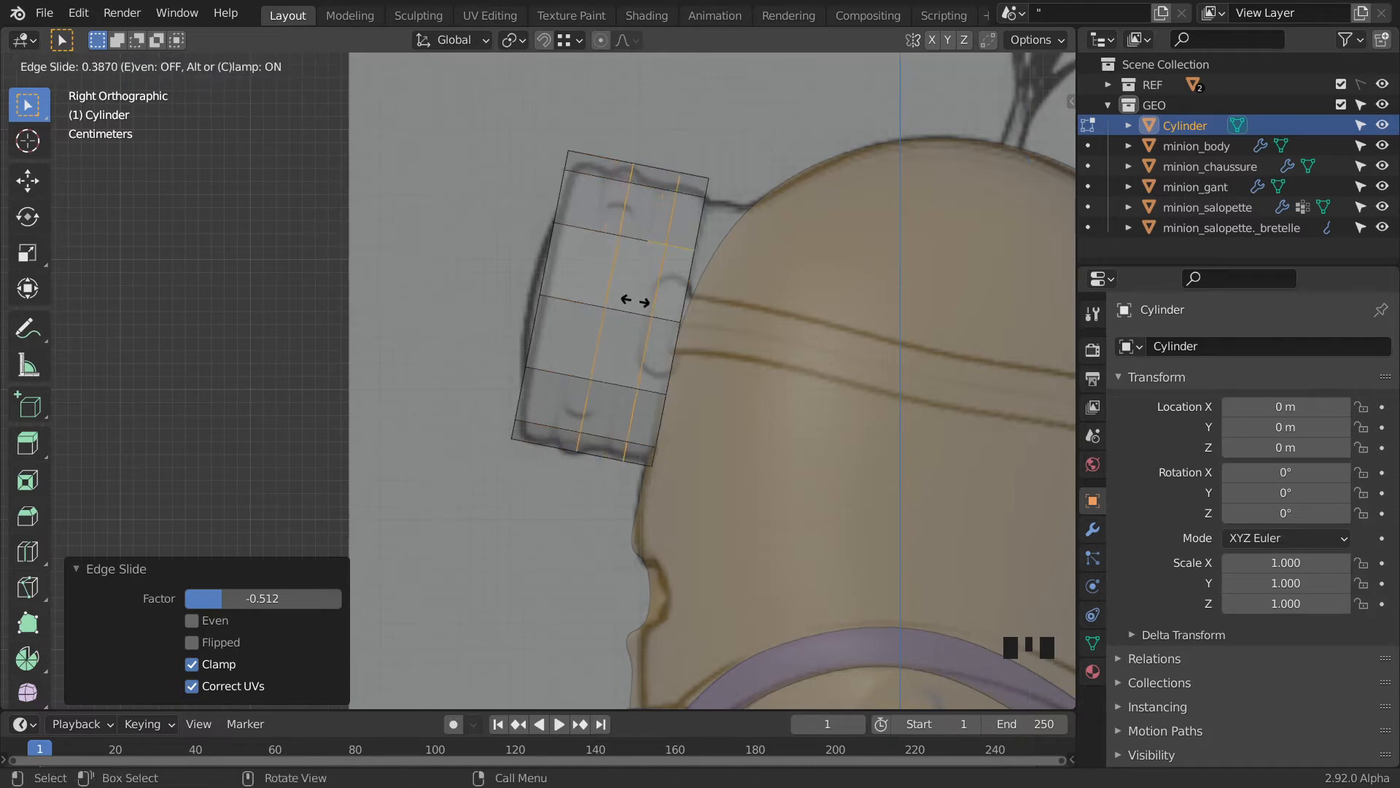
pyautogui.rightClick(626, 278)
# Select the cylinder's front cap face and inset it by about 0.022 m.
pyautogui.moveTo(713, 314); pyautogui.dragTo(651, 269, button='middle')
pyautogui.click(651, 268)
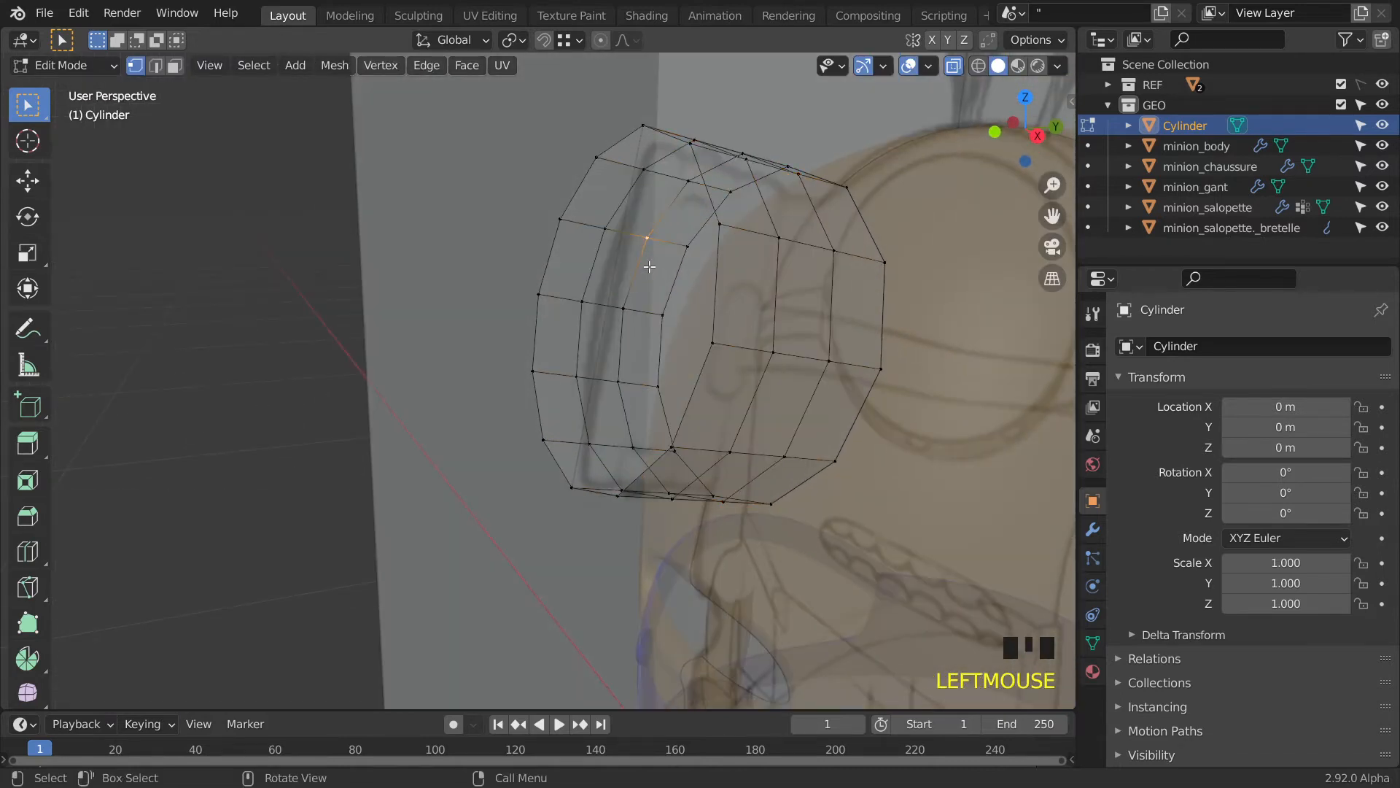
pyautogui.press('3')
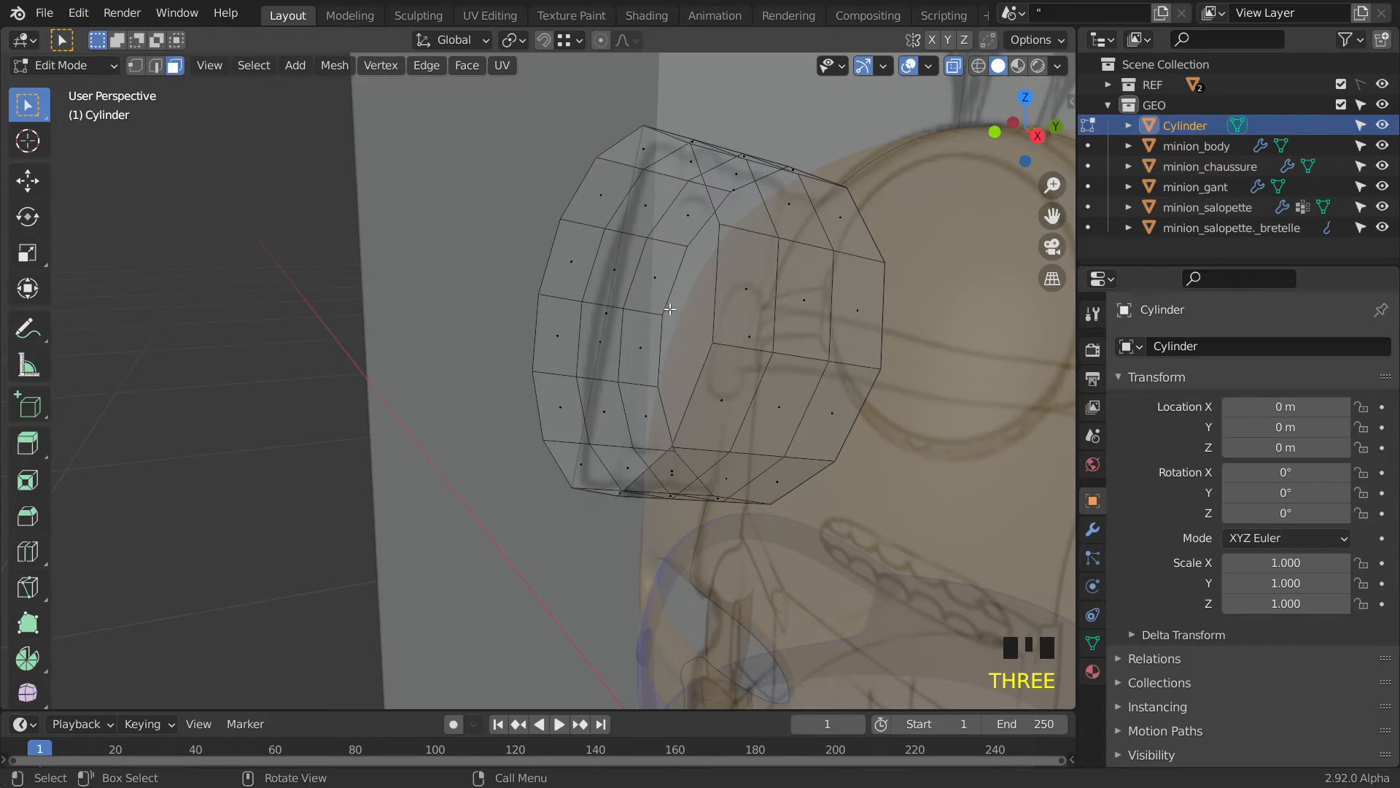
pyautogui.keyDown('alt'); pyautogui.click(609, 313); pyautogui.keyUp('alt')
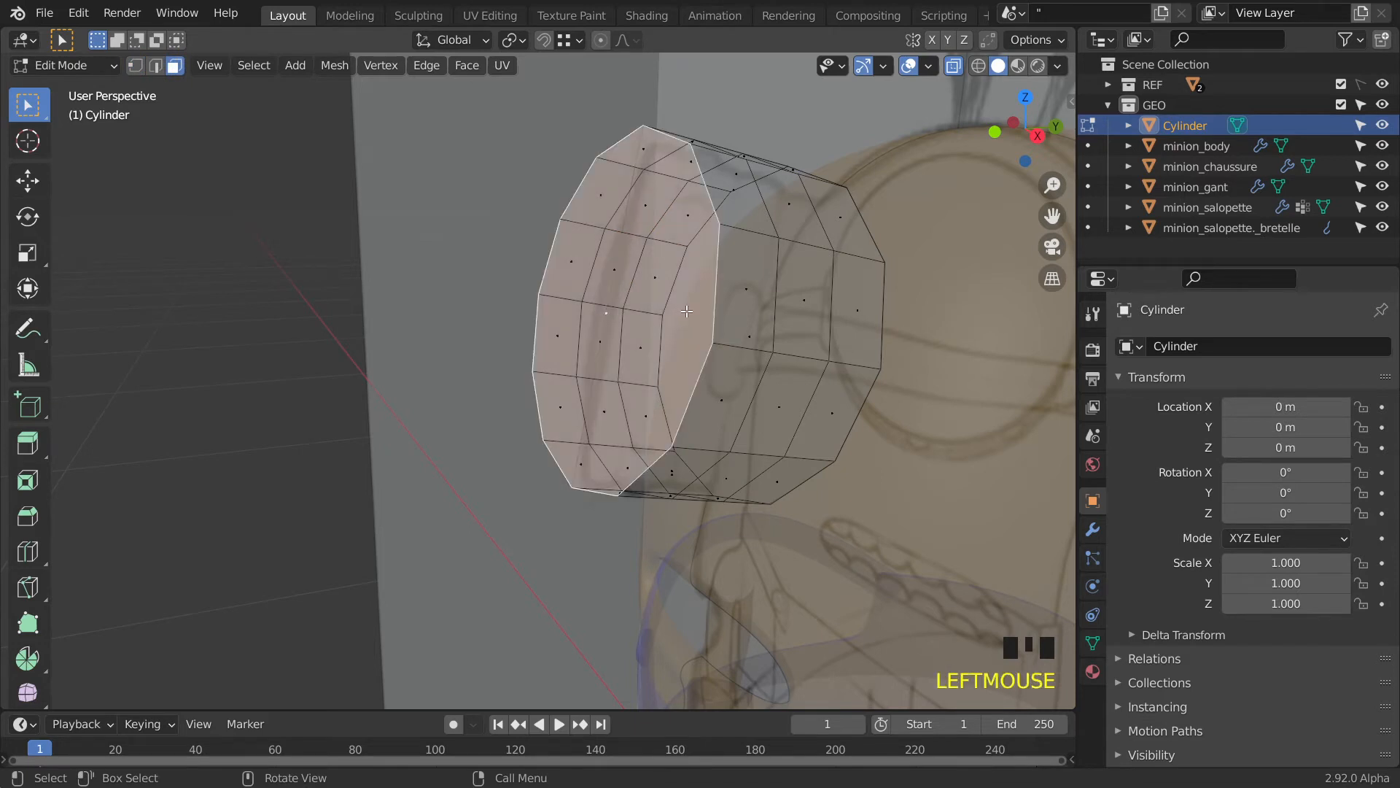
pyautogui.hotkey('alt', 'z')
pyautogui.hotkey('alt', 'z')
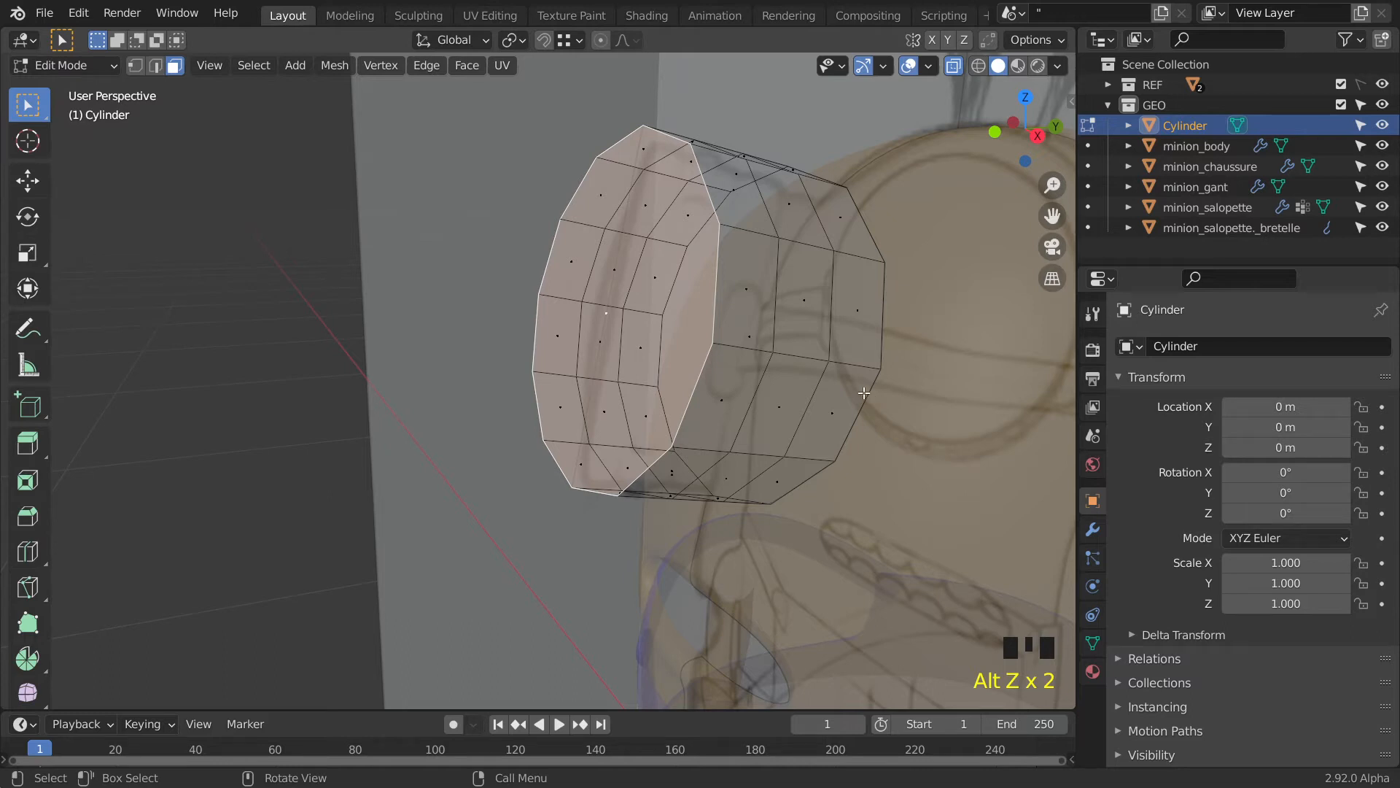
pyautogui.press('i')
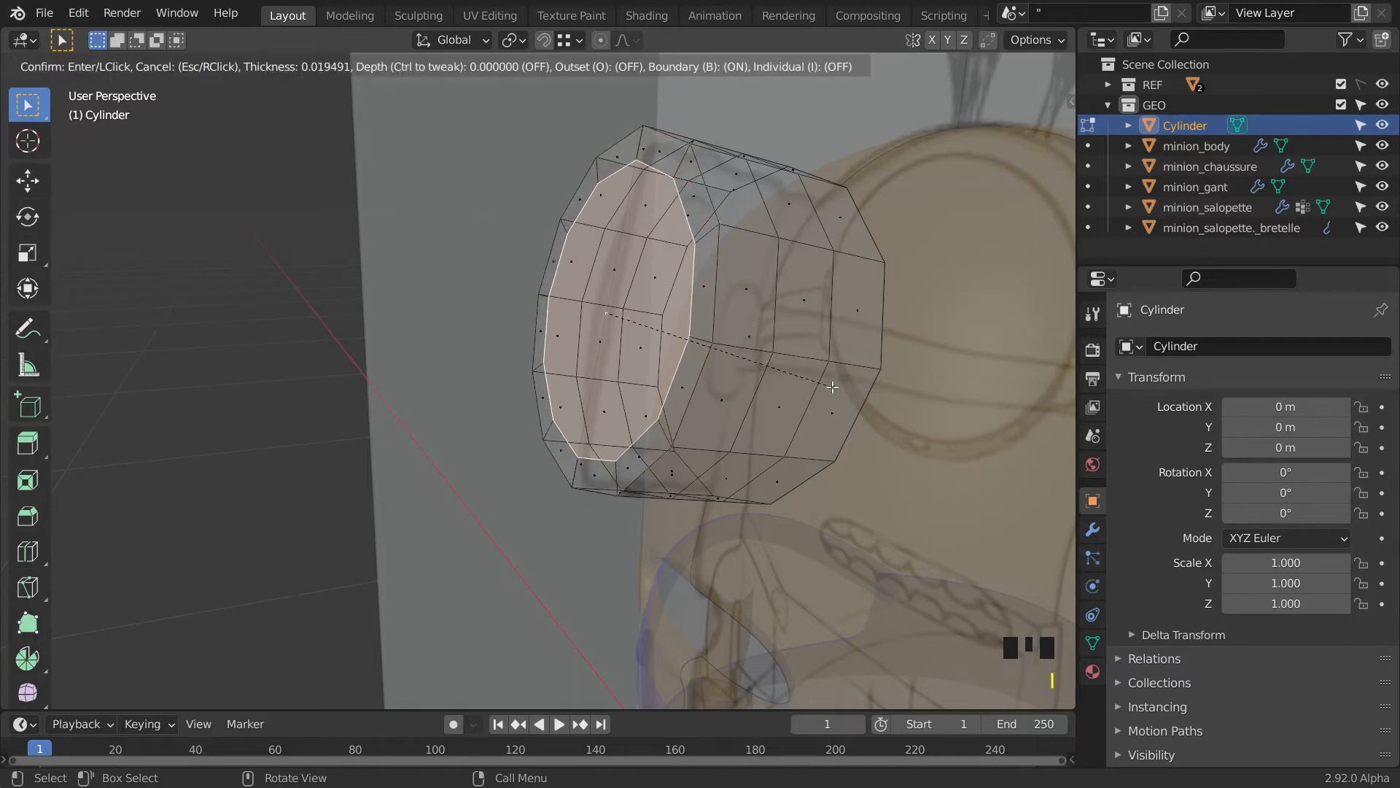
pyautogui.click(832, 386)
pyautogui.moveTo(831, 386); pyautogui.dragTo(791, 403, button='middle')
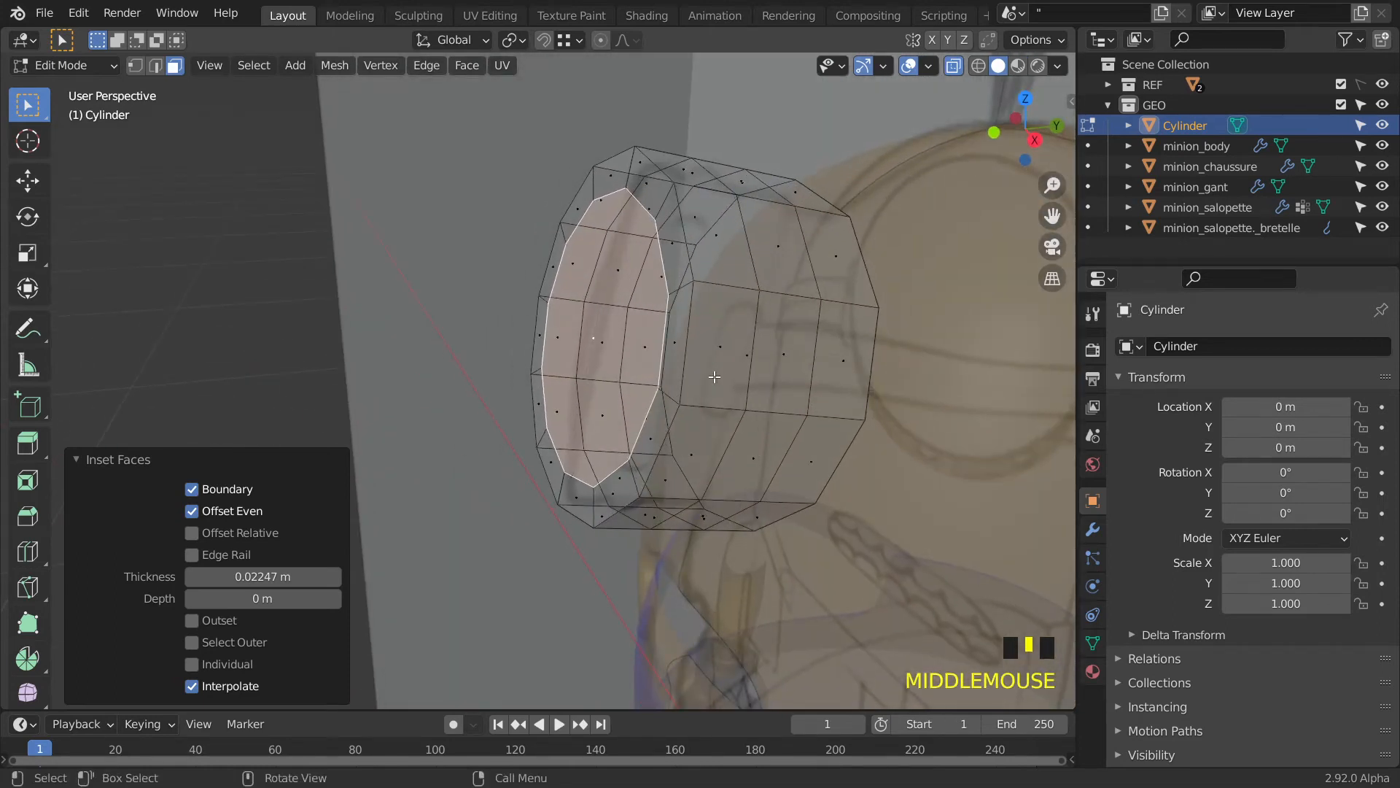
# Extrude the inset front face about 0.125 m inward to hollow out the cylinder.
pyautogui.press('e')
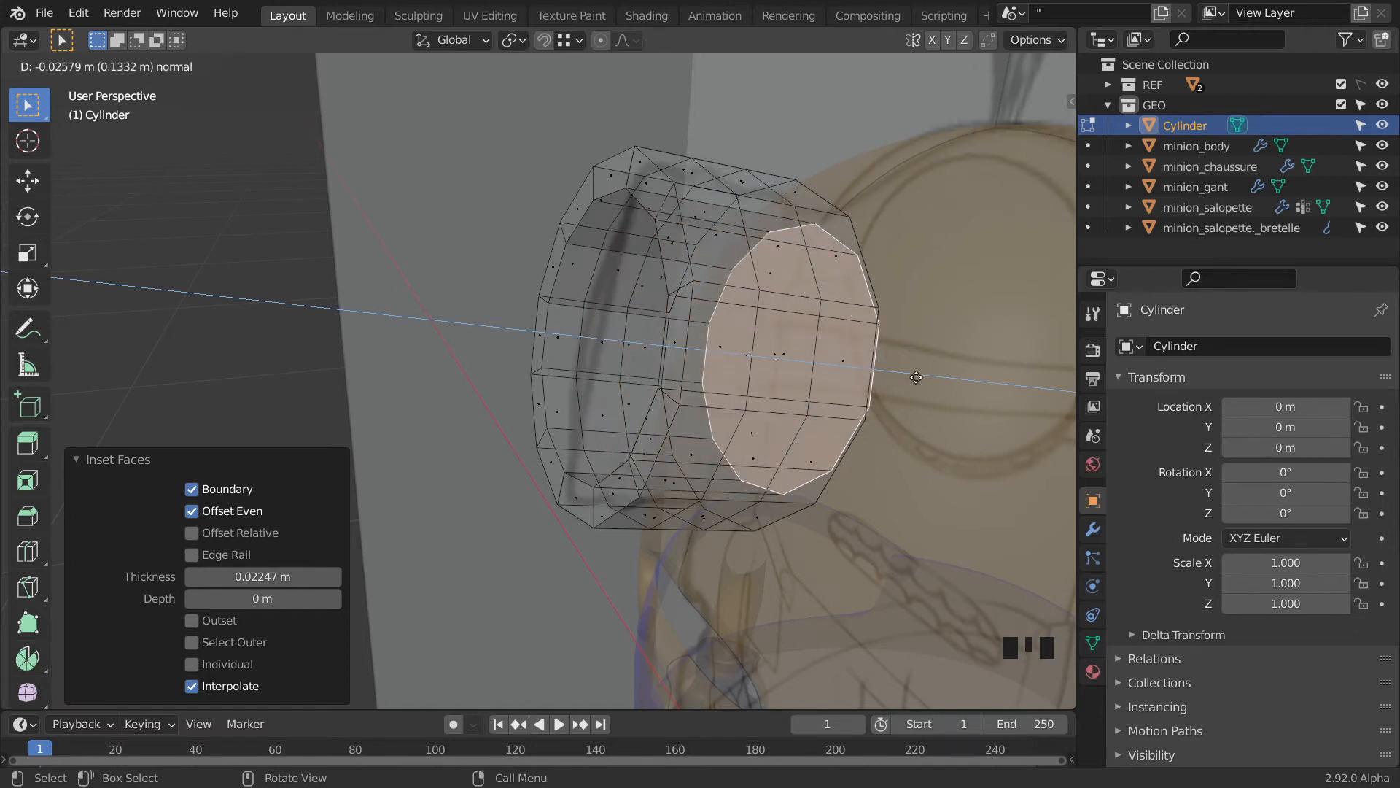
pyautogui.click(830, 386)
pyautogui.moveTo(830, 386); pyautogui.dragTo(848, 359, button='middle')
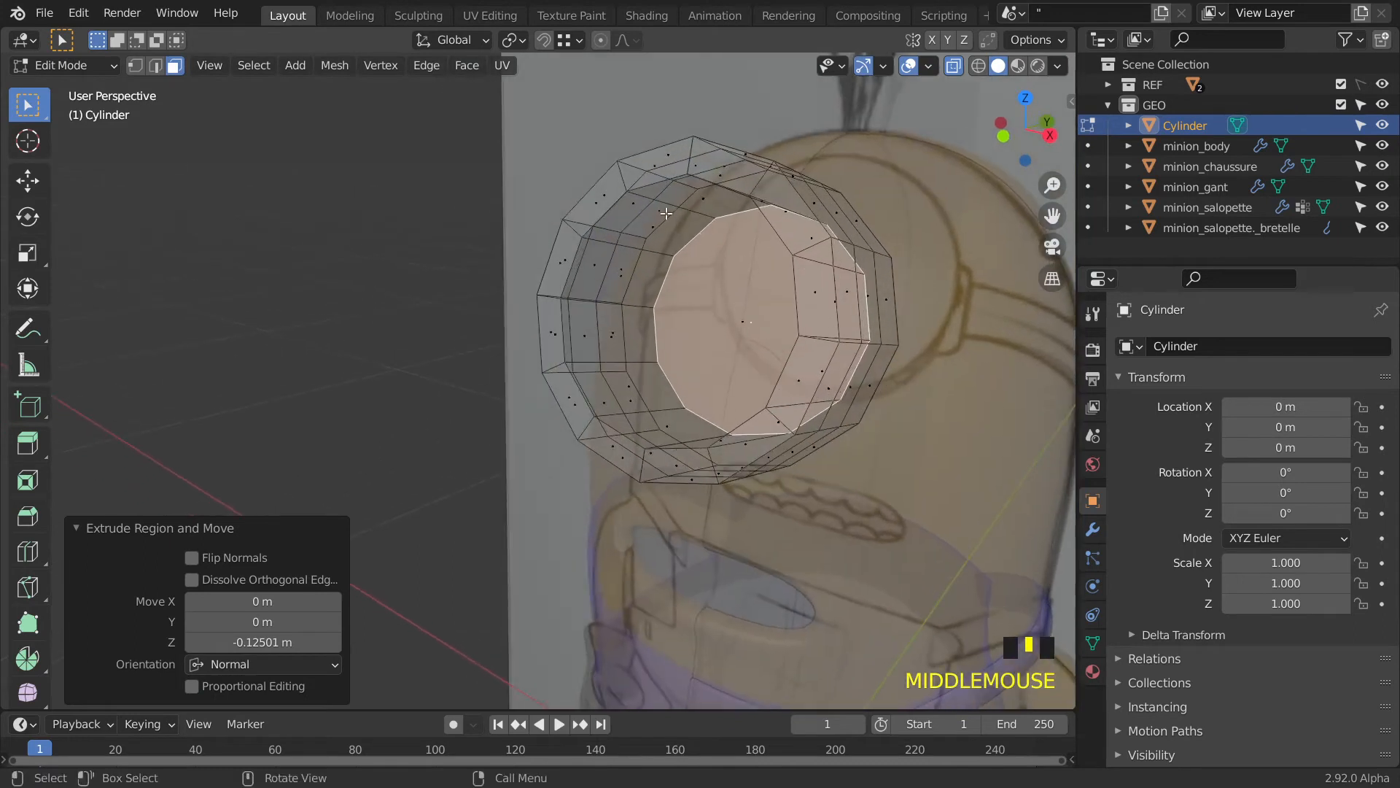
pyautogui.hotkey('alt', 'z')
pyautogui.moveTo(711, 284); pyautogui.dragTo(757, 282, button='middle')
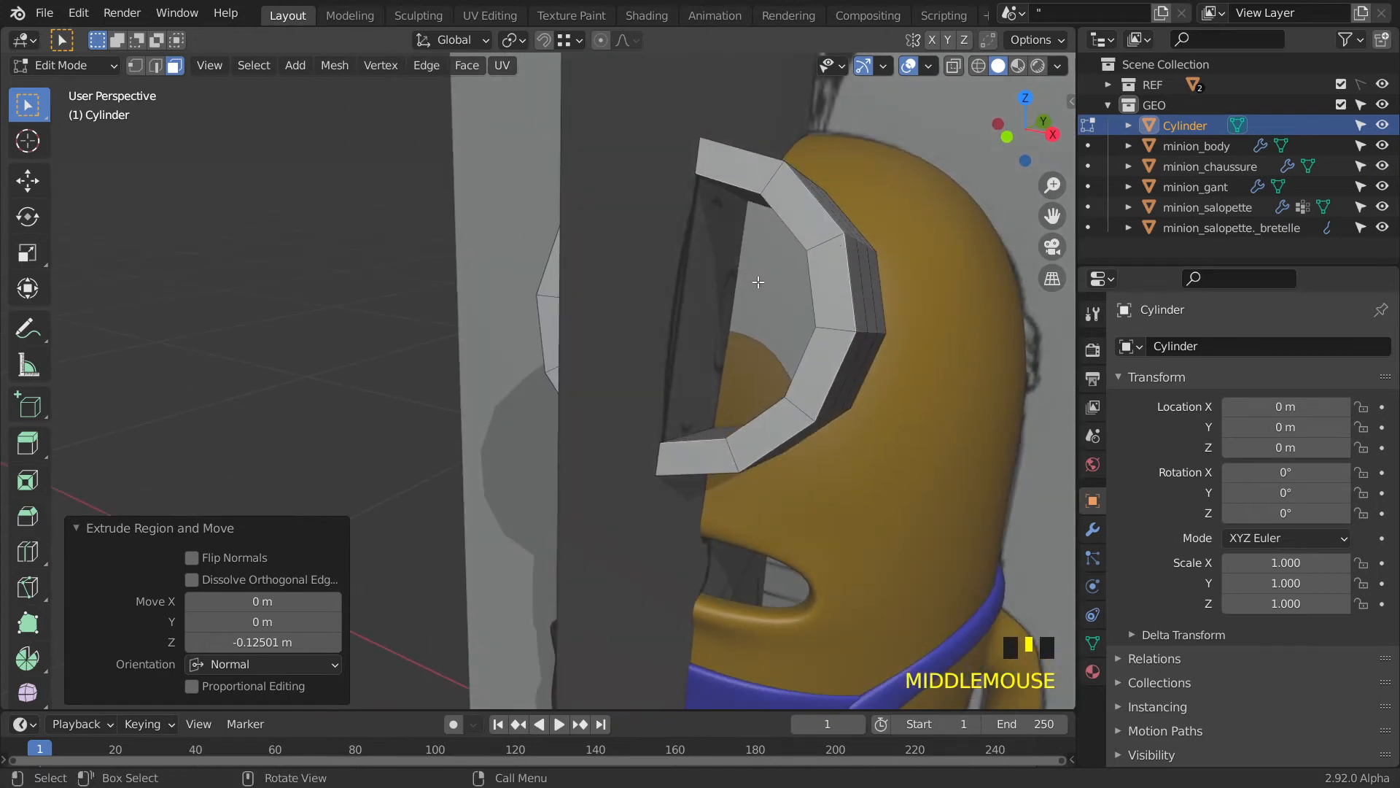
pyautogui.click(766, 287)
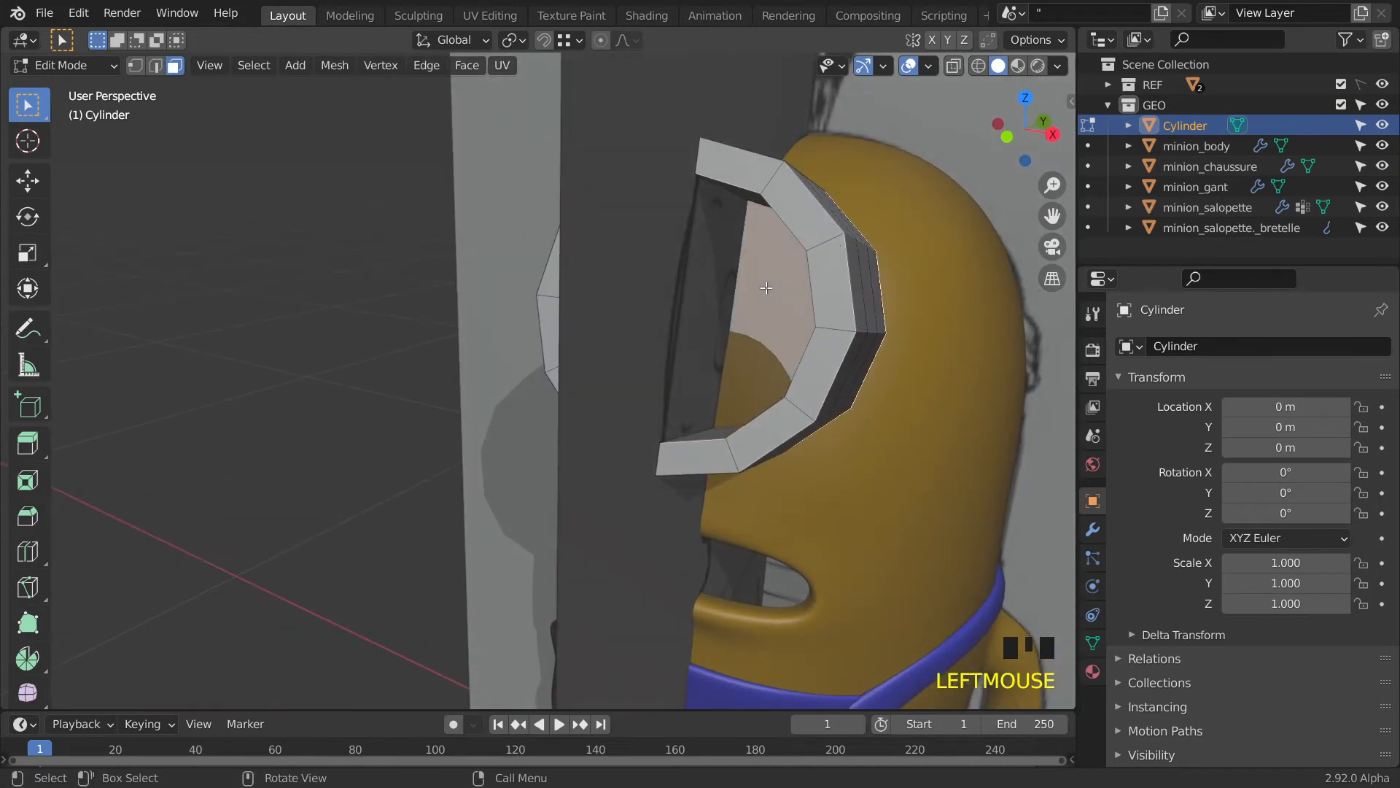
pyautogui.press('g')
pyautogui.press('g')
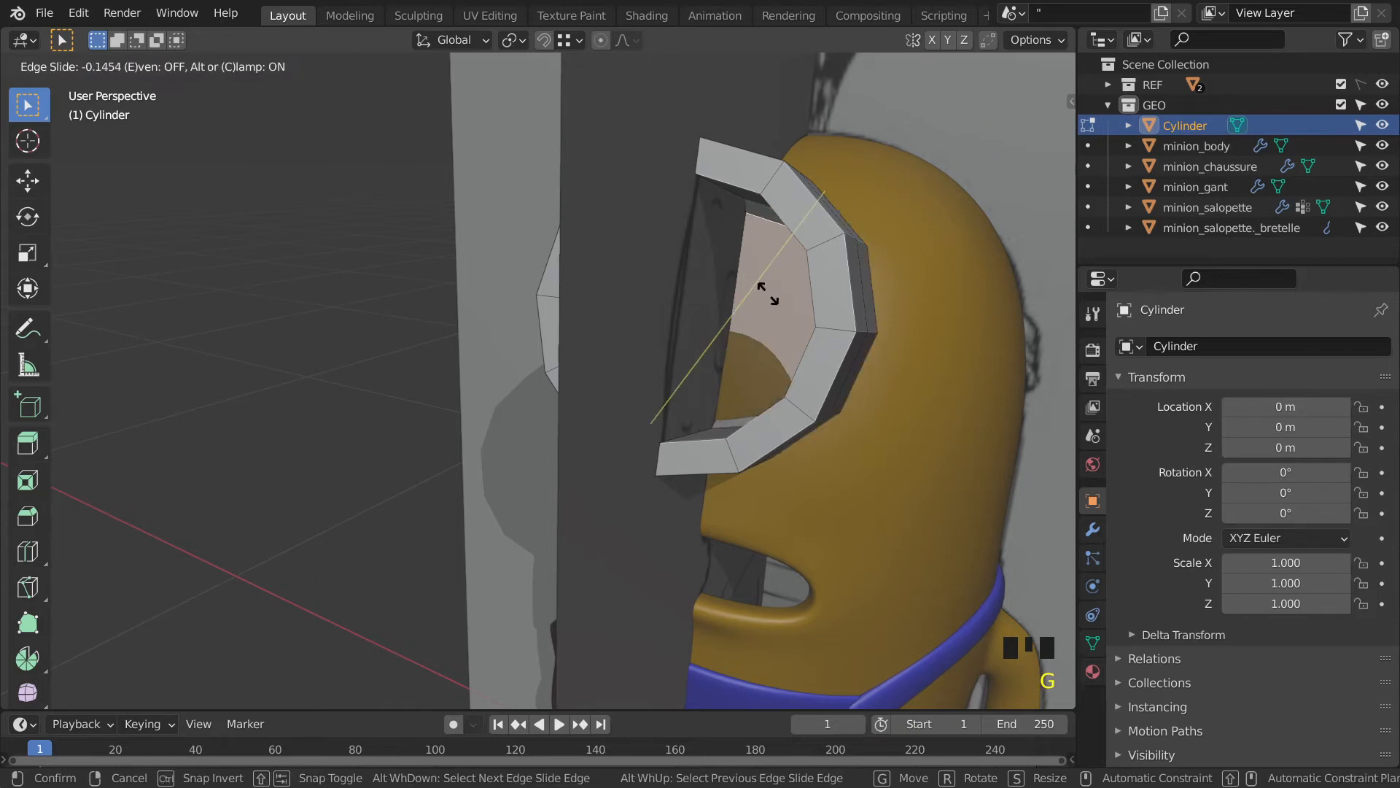
pyautogui.click(772, 293)
pyautogui.moveTo(772, 293); pyautogui.dragTo(725, 379, button='middle')
pyautogui.scroll(-2, 700, 314)
pyautogui.press('g')
pyautogui.click(652, 325)
pyautogui.click(686, 325)
pyautogui.hotkey('alt', 'z')
pyautogui.scroll(-1, 616, 319)
pyautogui.click(620, 359)
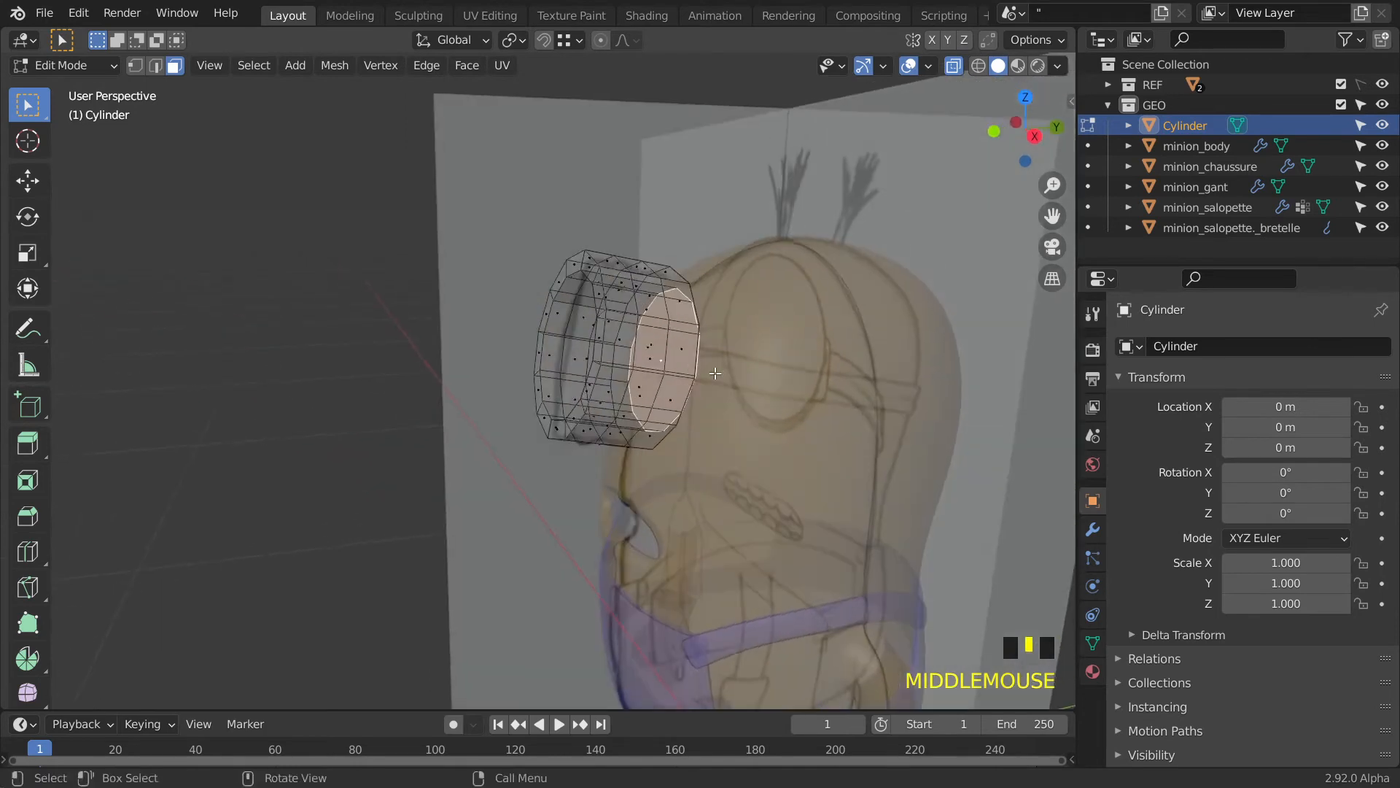
pyautogui.press('g')
pyautogui.press('x')
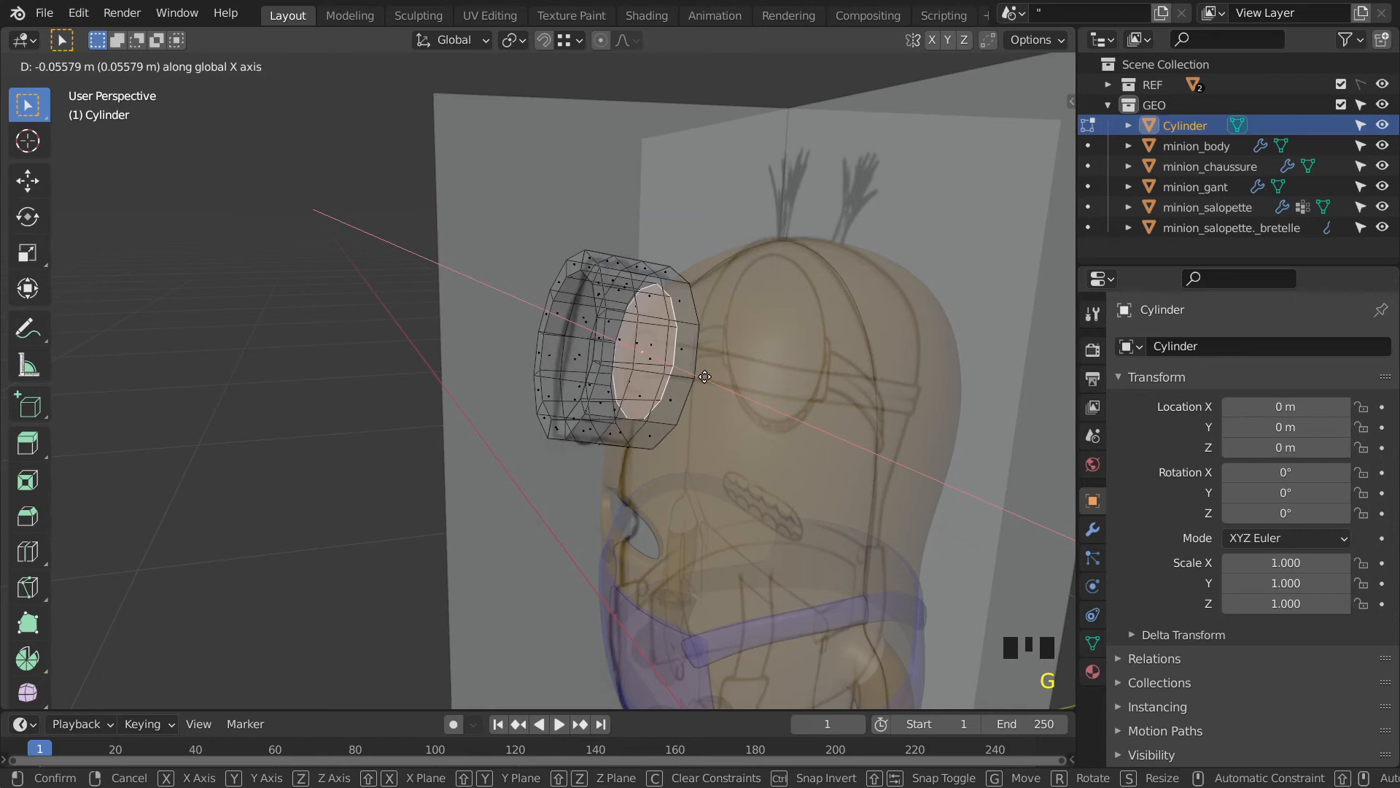
pyautogui.press('z')
pyautogui.press('z')
pyautogui.press('x')
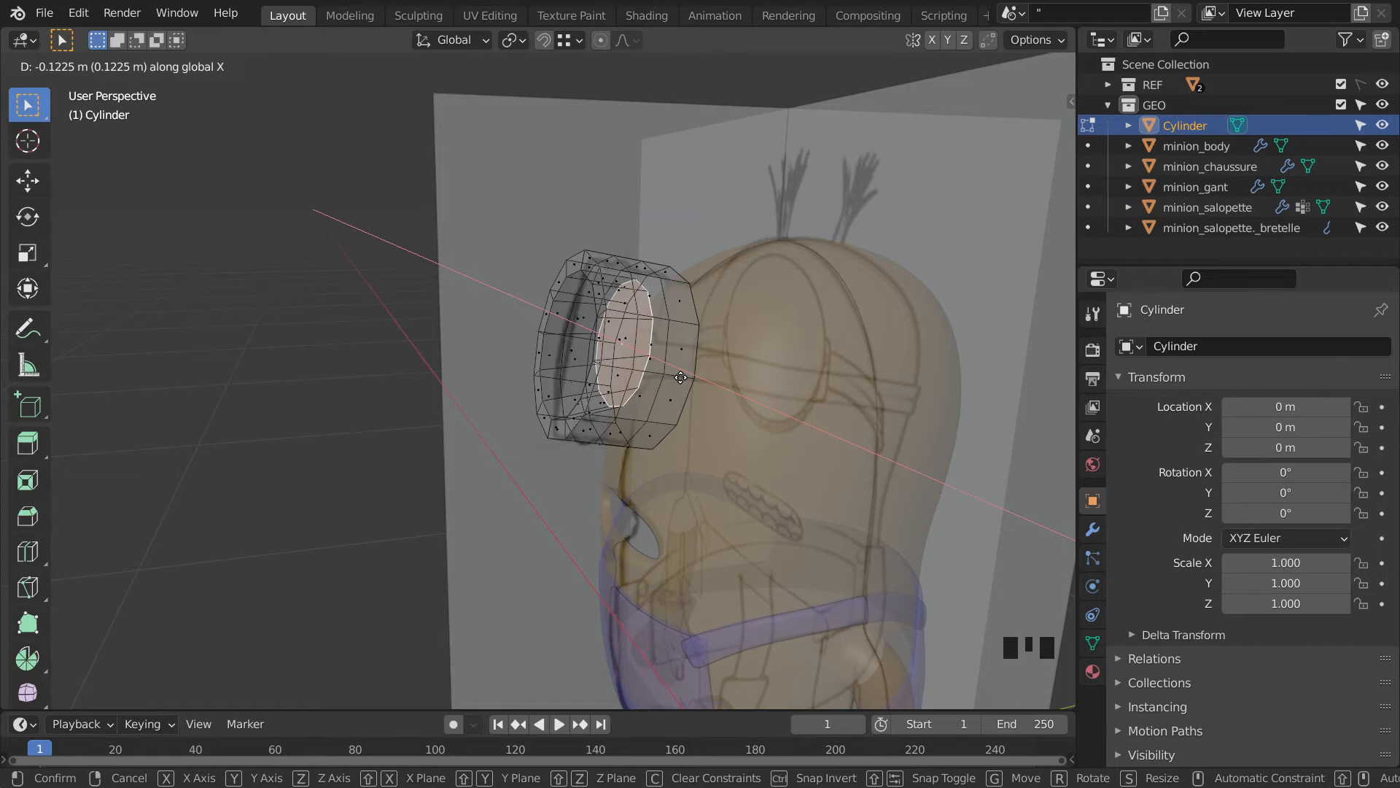
pyautogui.press('y')
pyautogui.press('y')
pyautogui.press('y')
pyautogui.press('y')
pyautogui.press('y')
pyautogui.press('y')
pyautogui.moveTo(681, 377); pyautogui.dragTo(663, 373, button='middle')
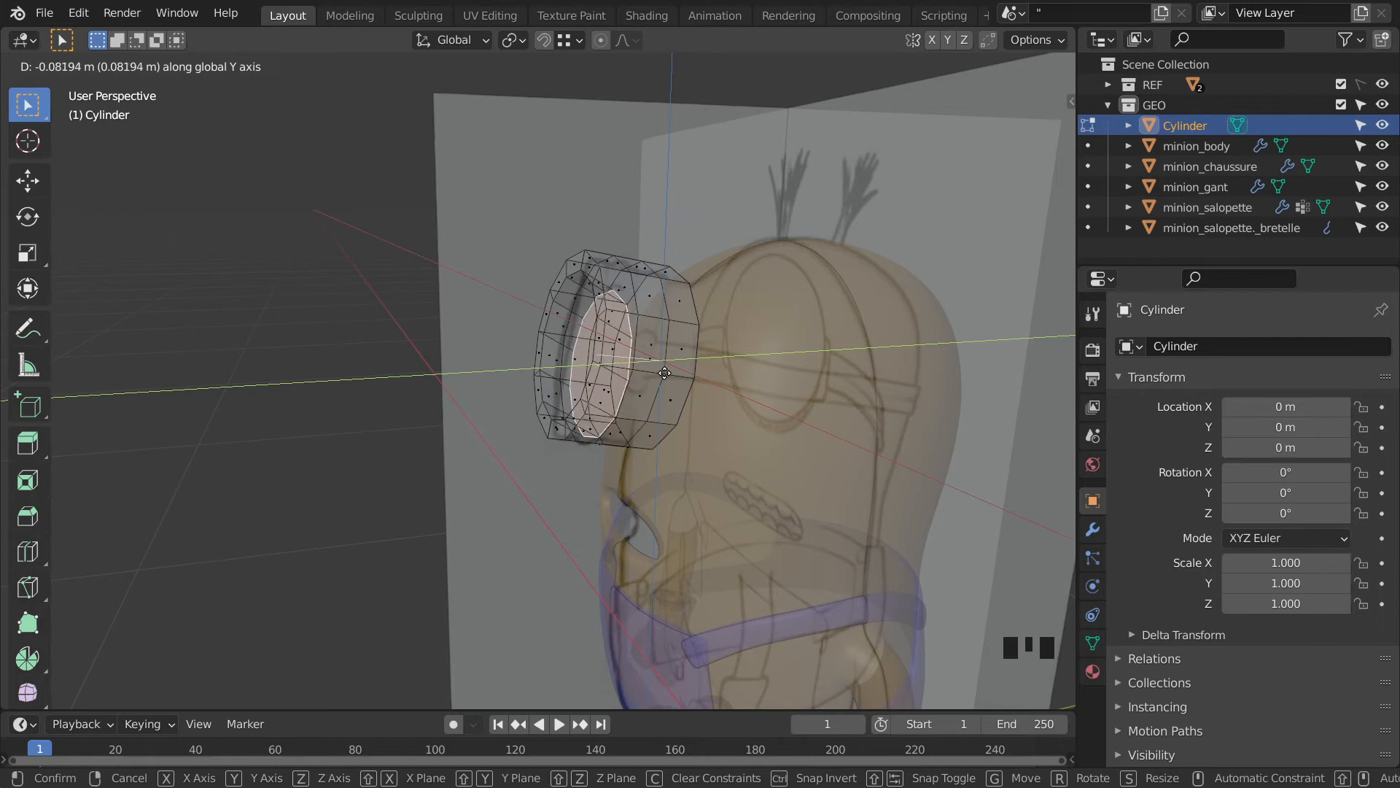
pyautogui.click(674, 377)
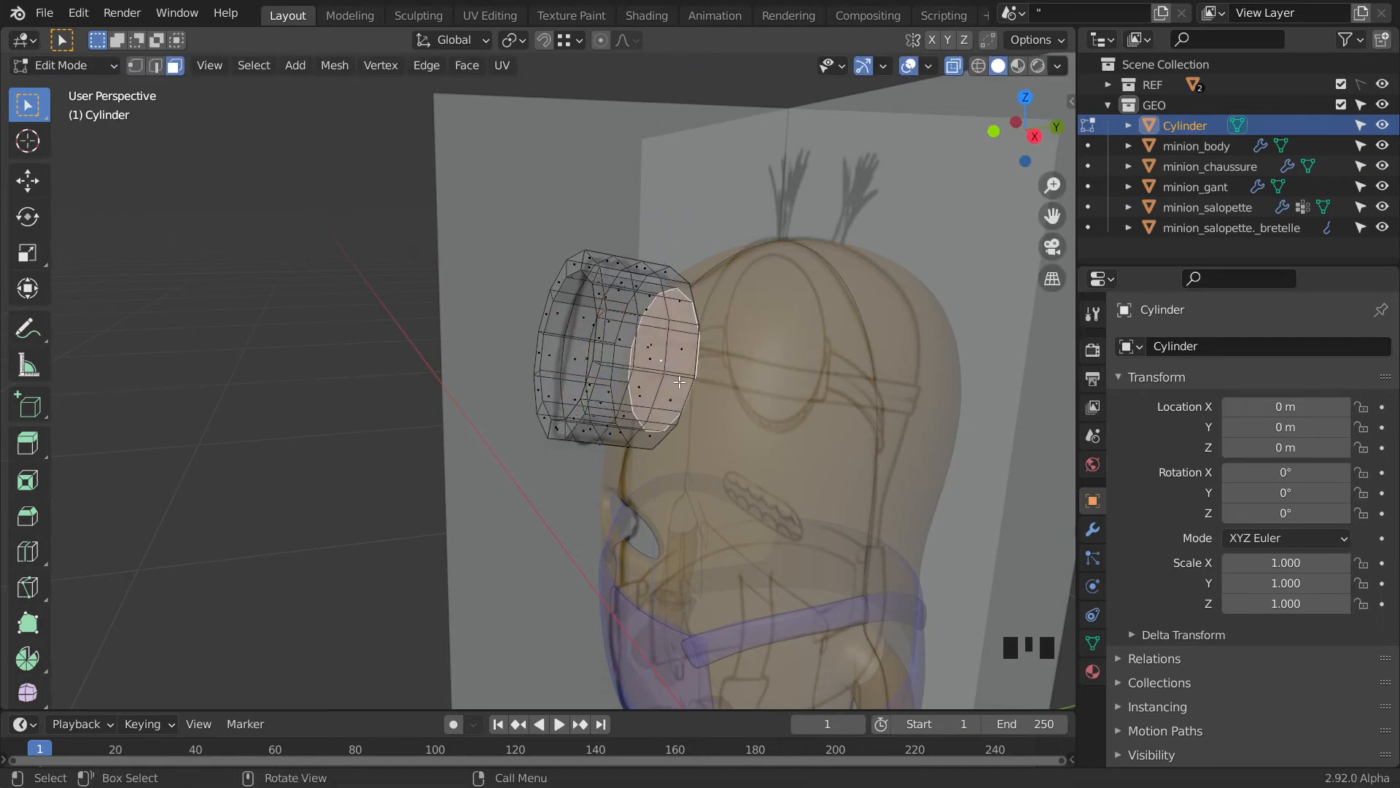
# Edge-slide the recessed inner face toward the front opening by a factor of 0.364, deselect it and turn off X-ray display.
pyautogui.press('g')
pyautogui.press('g')
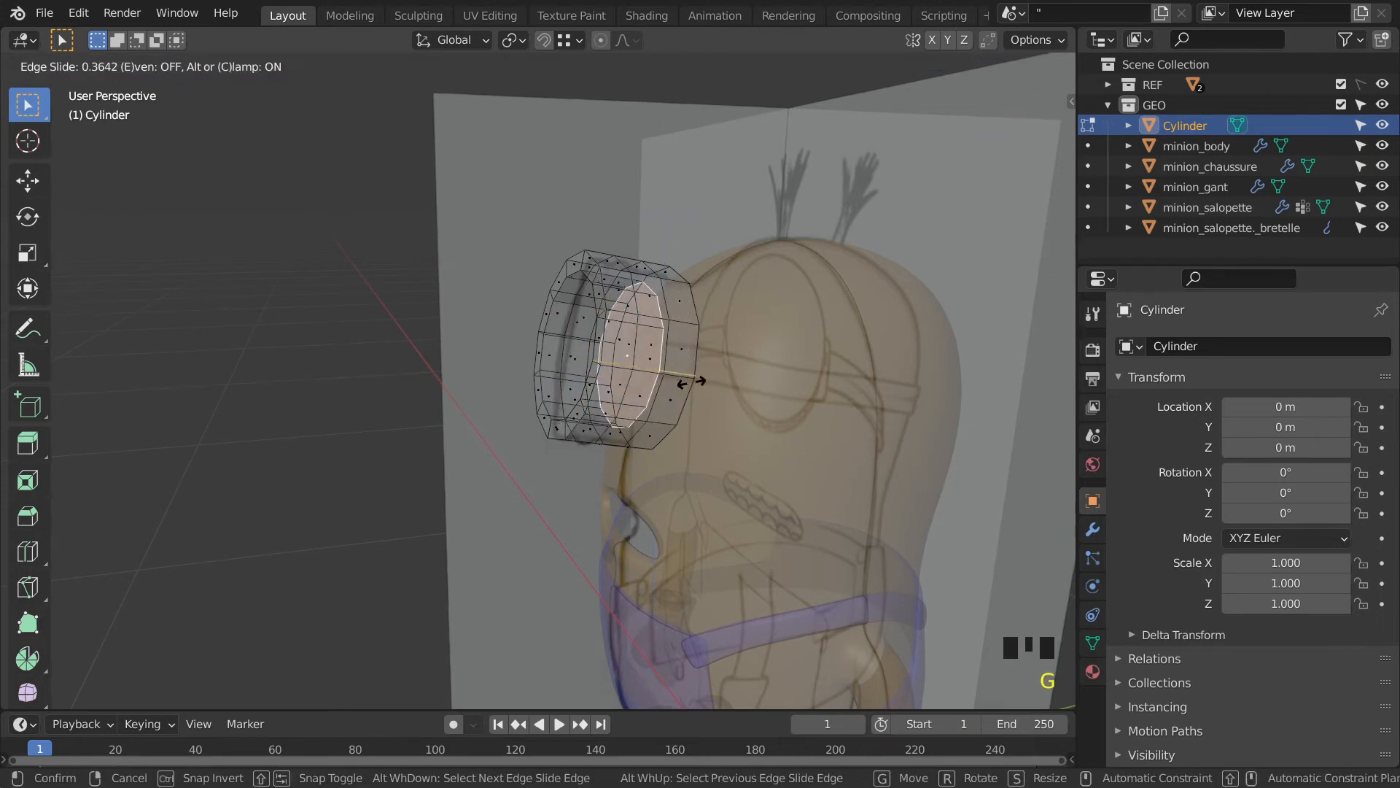
pyautogui.click(692, 382)
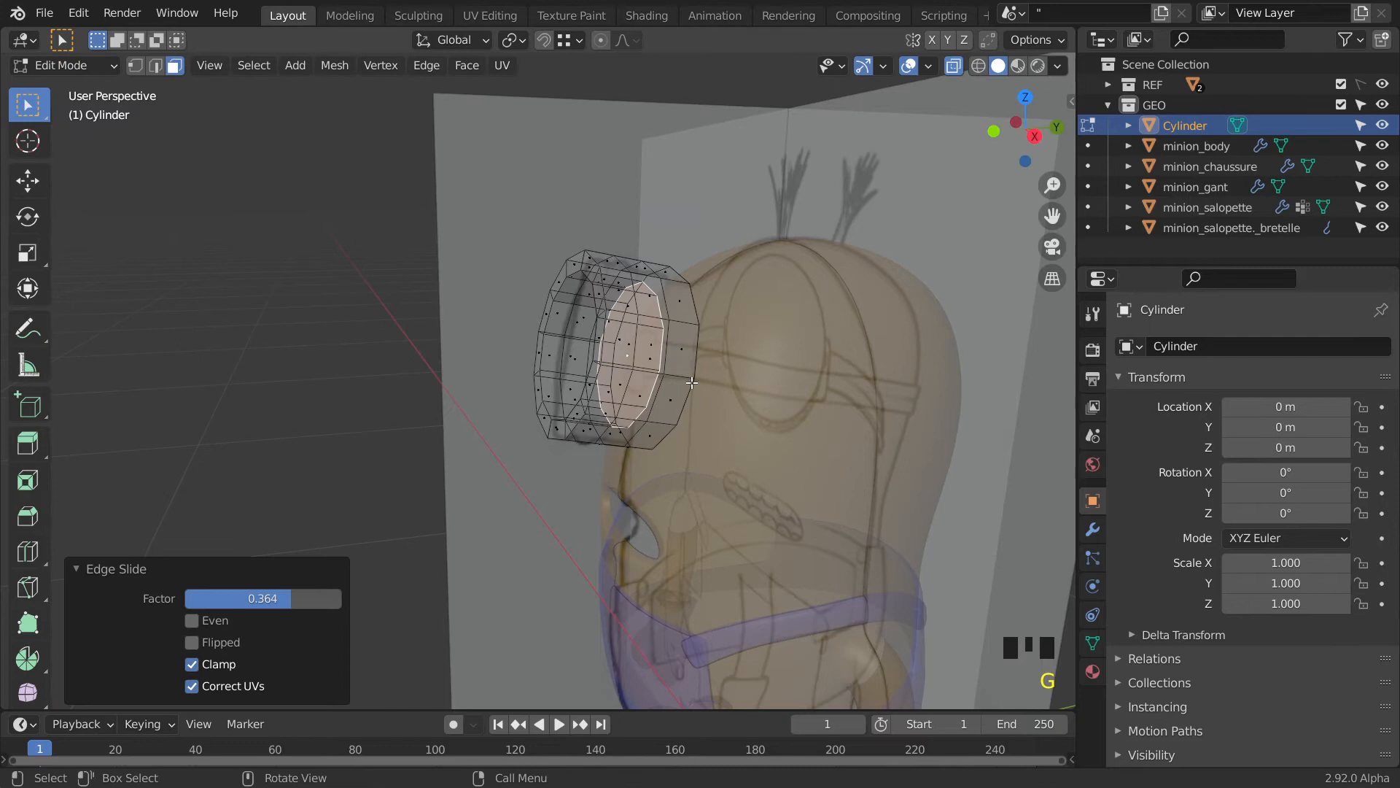
pyautogui.click(425, 316)
pyautogui.scroll(2, 606, 350)
pyautogui.scroll(-1, 609, 351)
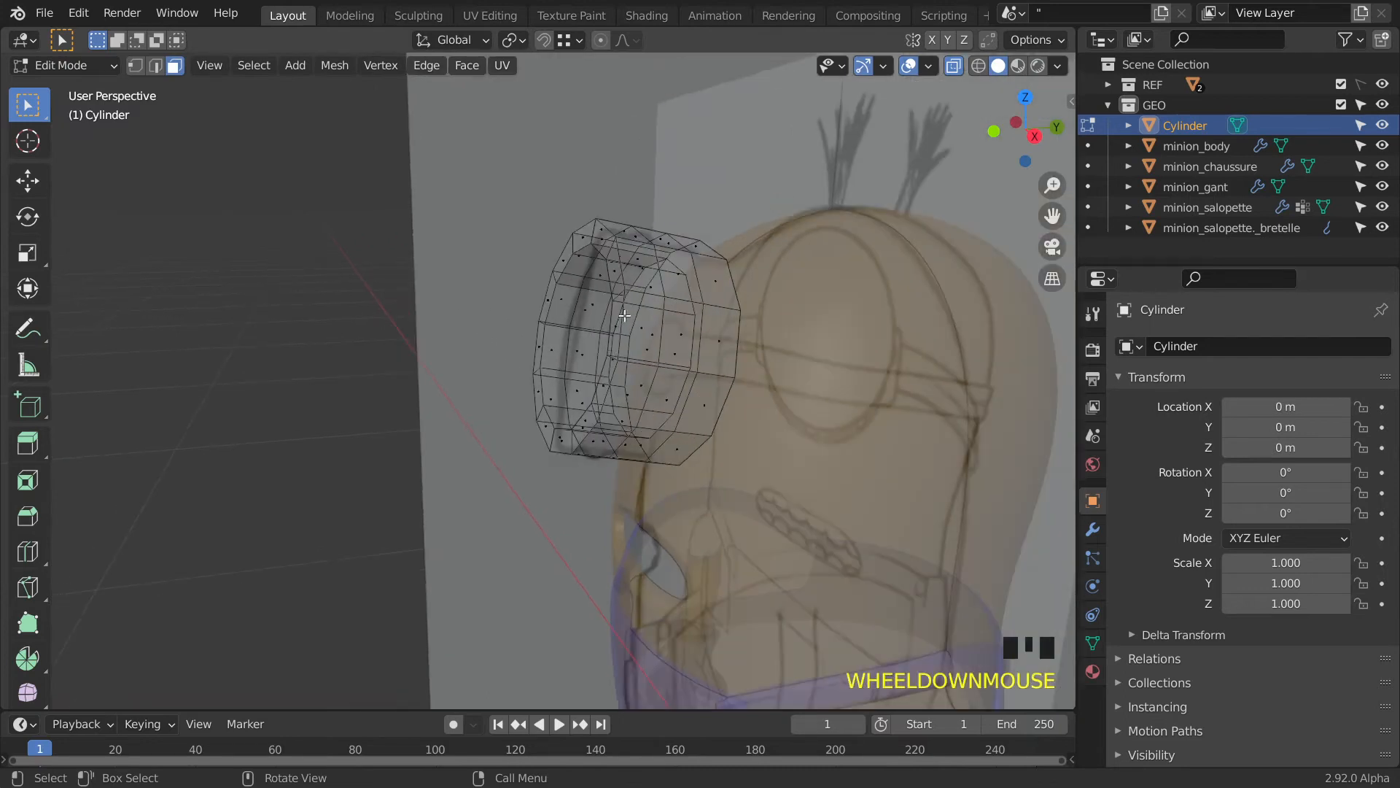
pyautogui.hotkey('alt', 'z')
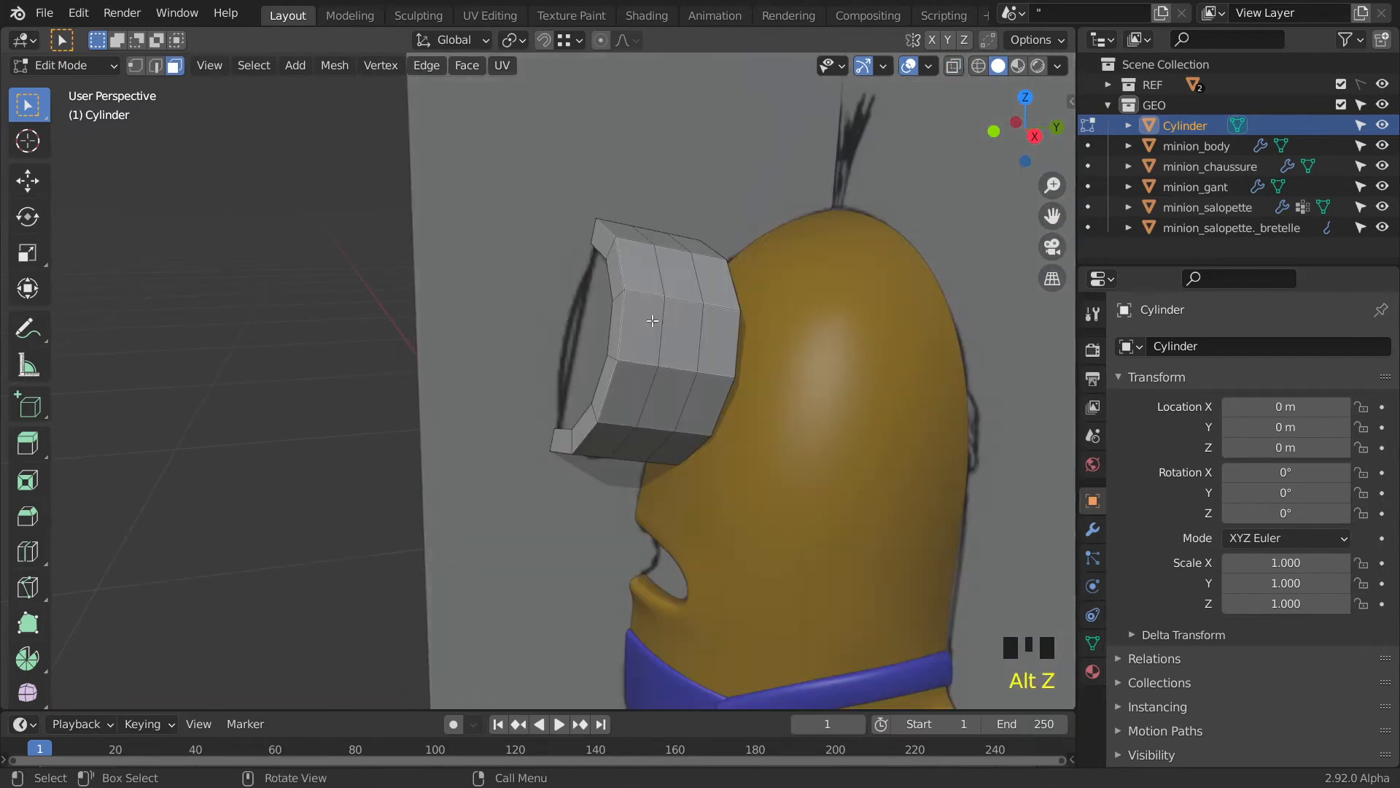
pyautogui.click(641, 335)
pyautogui.keyDown('alt'); pyautogui.click(645, 367); pyautogui.keyUp('alt')
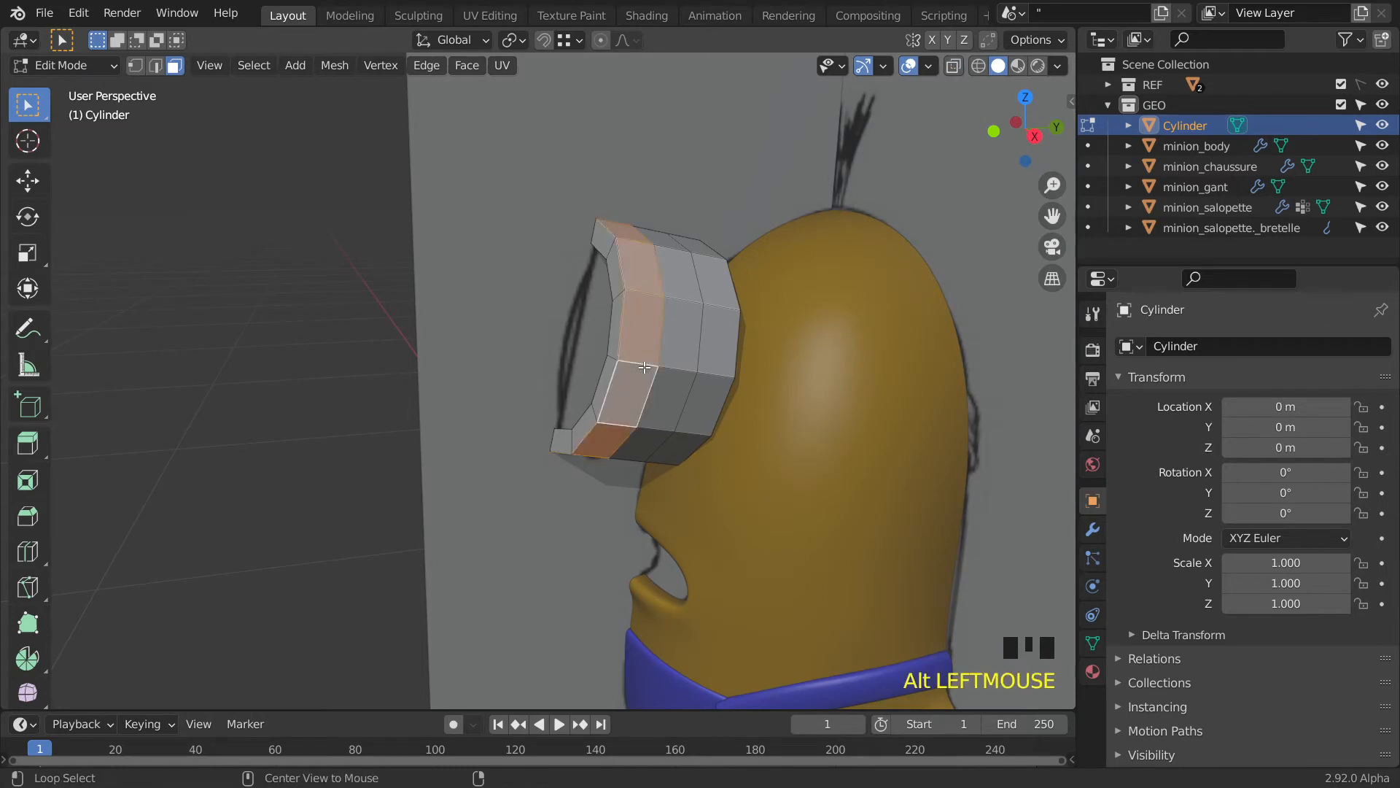
pyautogui.keyDown('alt'); pyautogui.keyDown('shift'); pyautogui.click(717, 369); pyautogui.keyUp('shift'); pyautogui.keyUp('alt')
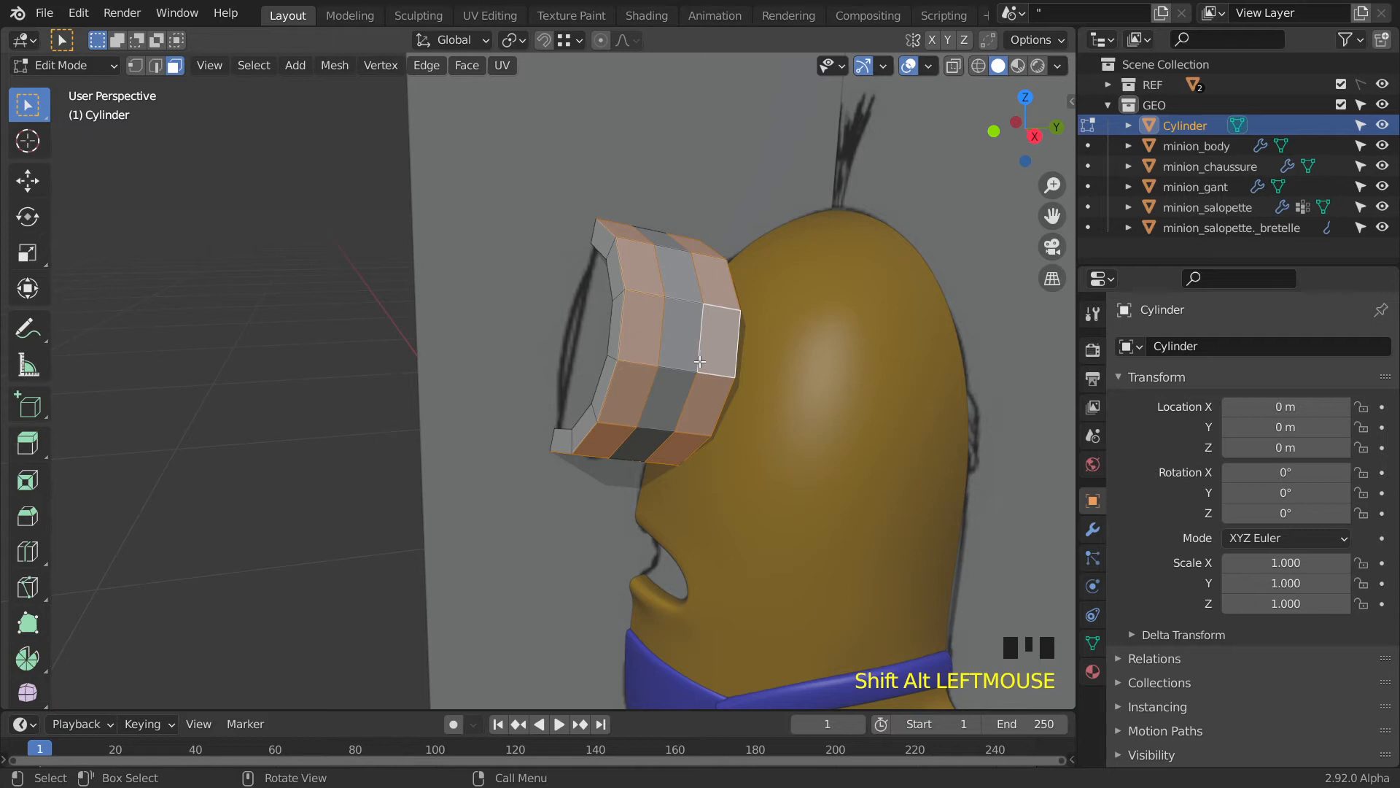
pyautogui.moveTo(715, 378); pyautogui.dragTo(717, 343, button='middle')
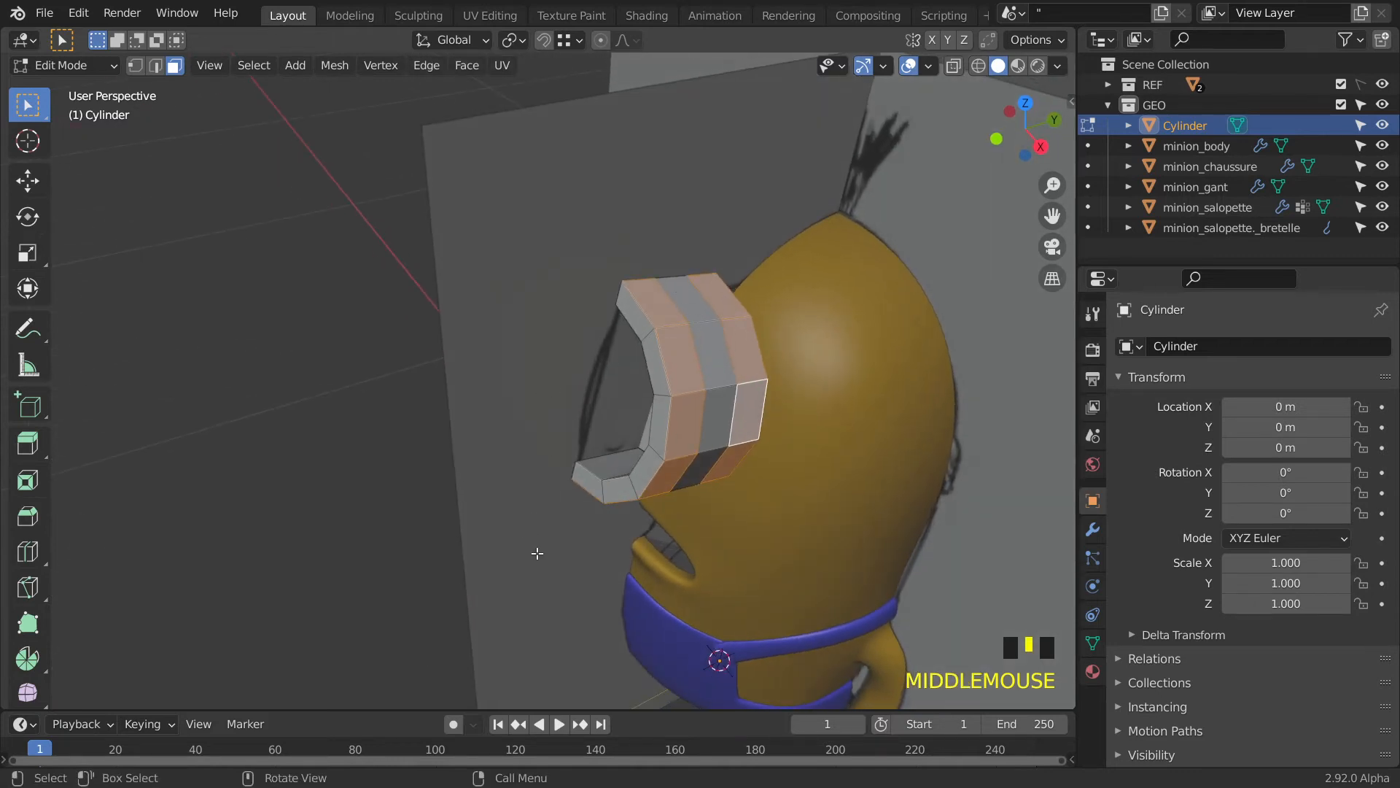
pyautogui.click(654, 451)
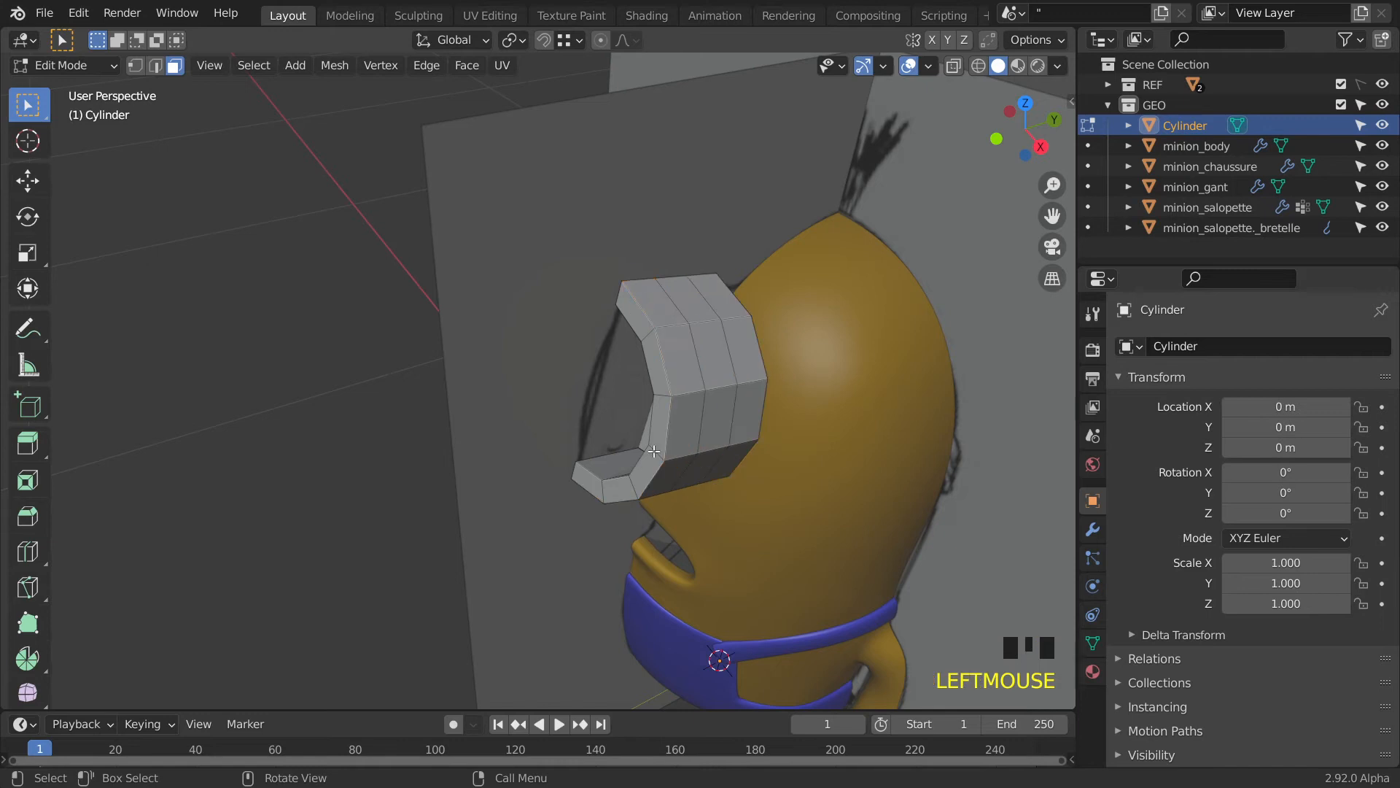
# Select the front and rear face rings of the outer wall and extrude them along their normals by about 0.0058 m.
pyautogui.keyDown('alt'); pyautogui.click(687, 391); pyautogui.keyUp('alt')
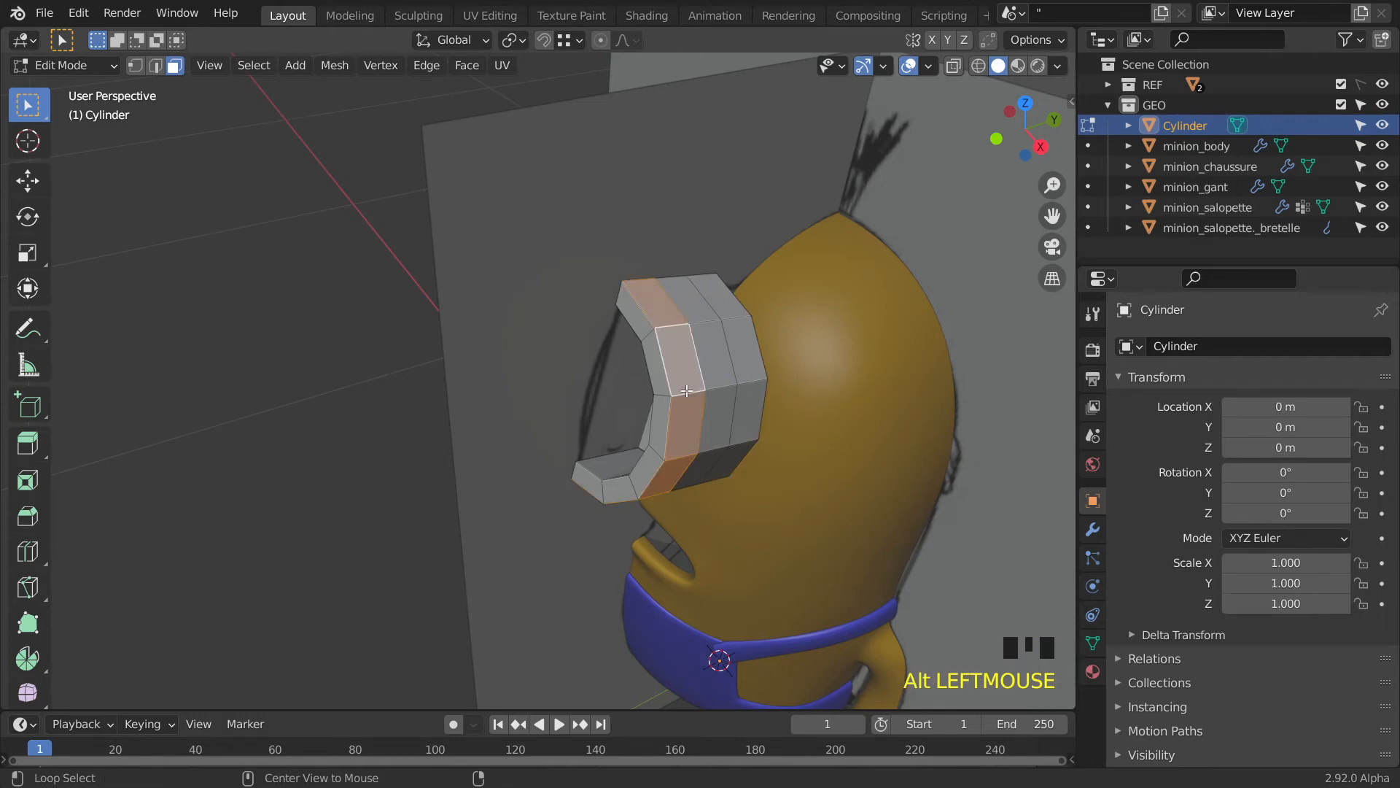
pyautogui.keyDown('alt'); pyautogui.keyDown('shift'); pyautogui.click(754, 379); pyautogui.keyUp('shift'); pyautogui.keyUp('alt')
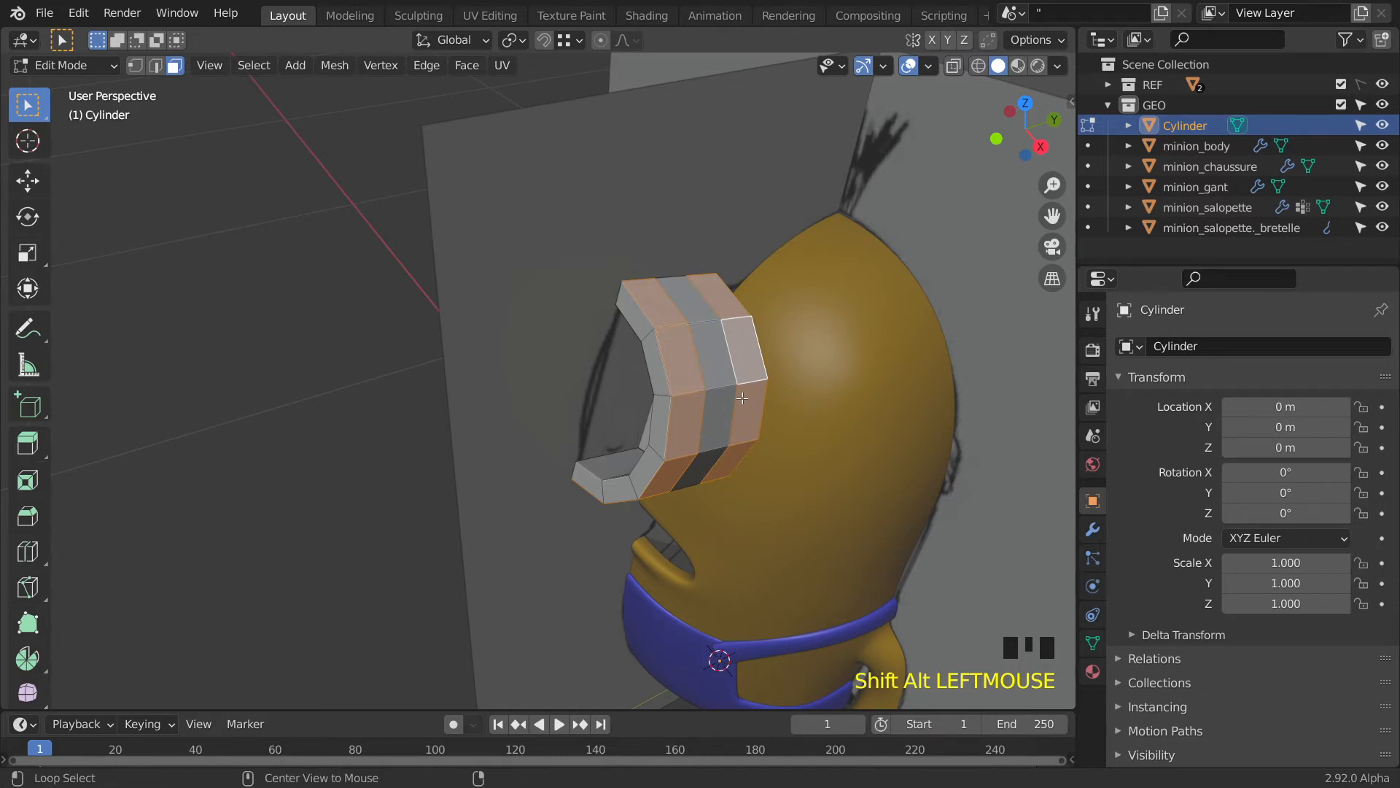
pyautogui.hotkey('alt', 'e')
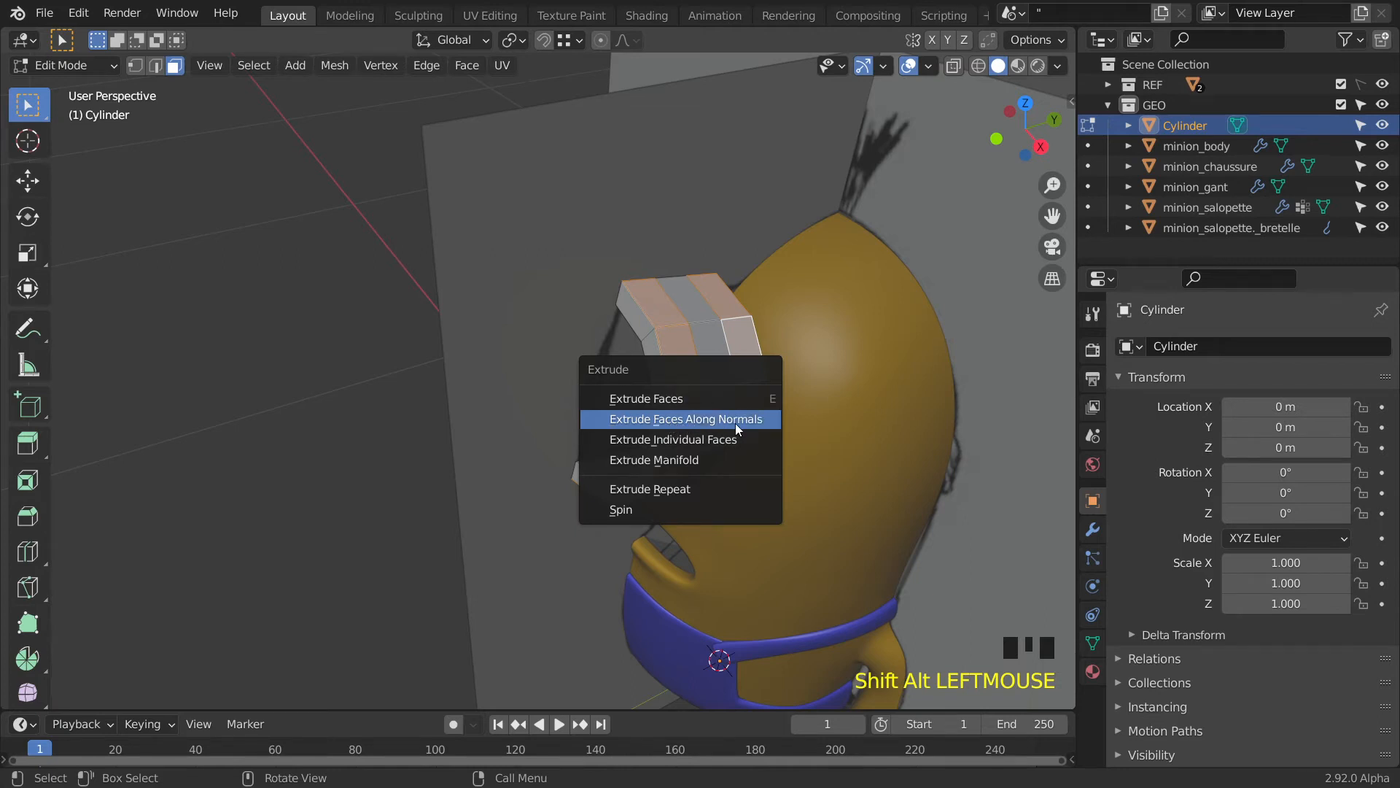
pyautogui.click(735, 423)
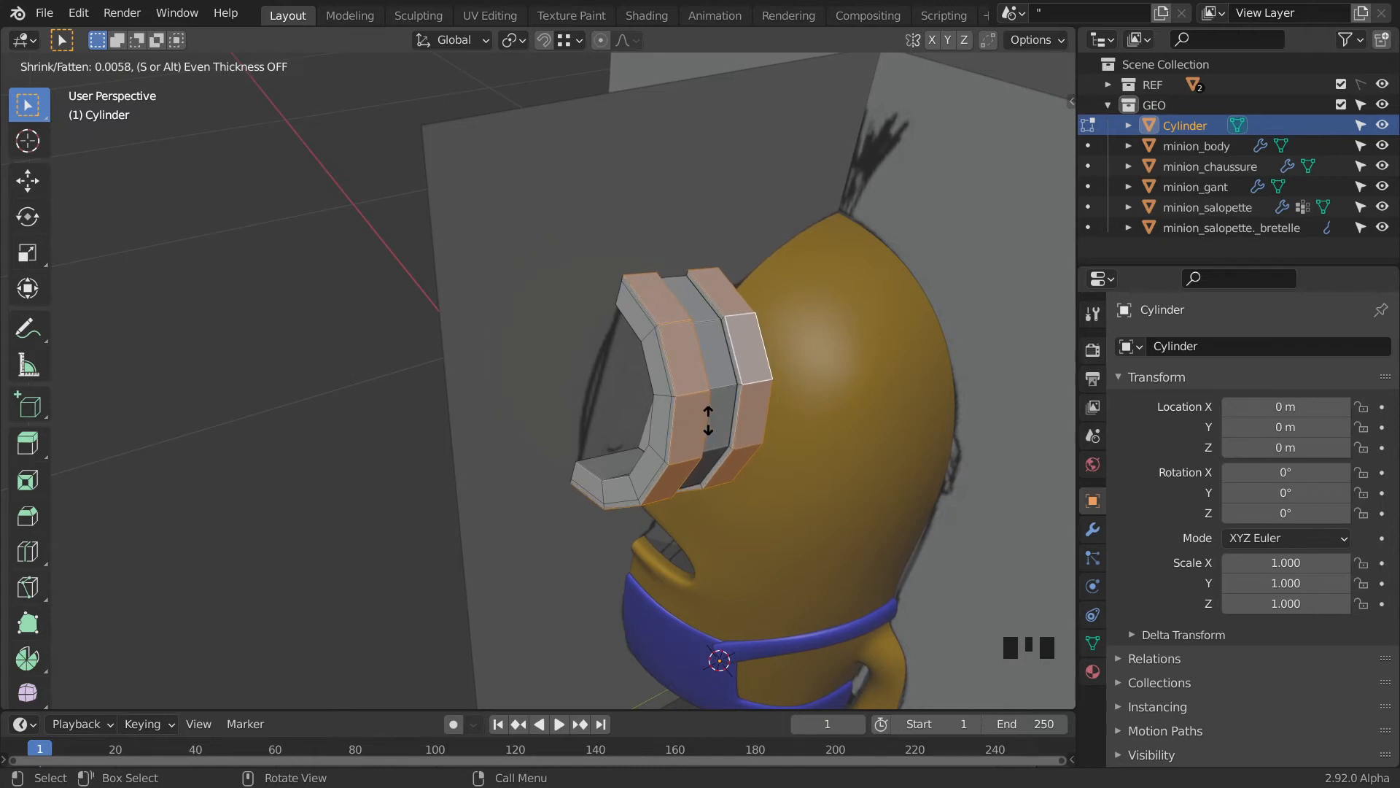
pyautogui.click(709, 421)
pyautogui.moveTo(715, 387); pyautogui.dragTo(751, 384, button='middle')
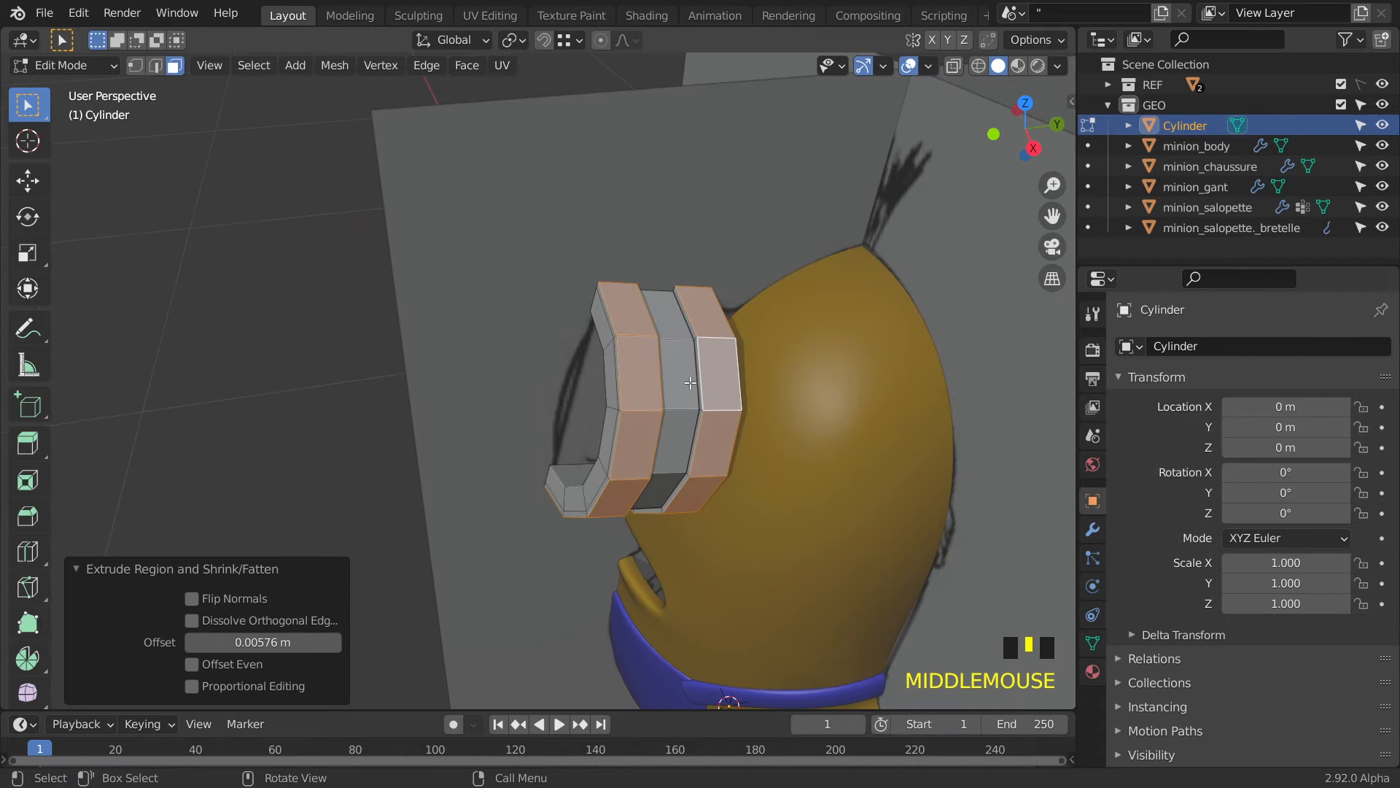
# Add a Subdivision Surface modifier to the cylinder and set its viewport level to 2.
pyautogui.click(1092, 529)
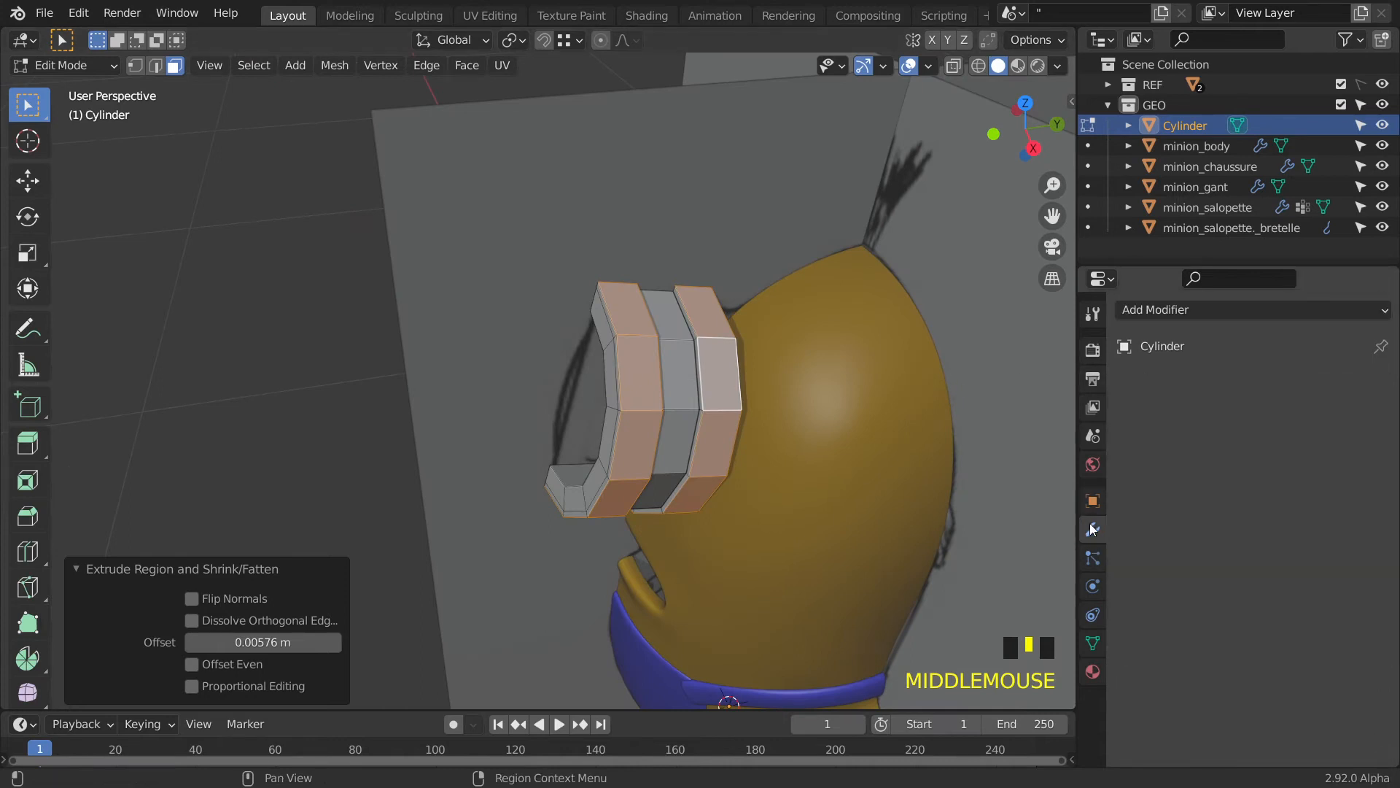
pyautogui.click(1167, 319)
pyautogui.click(999, 649)
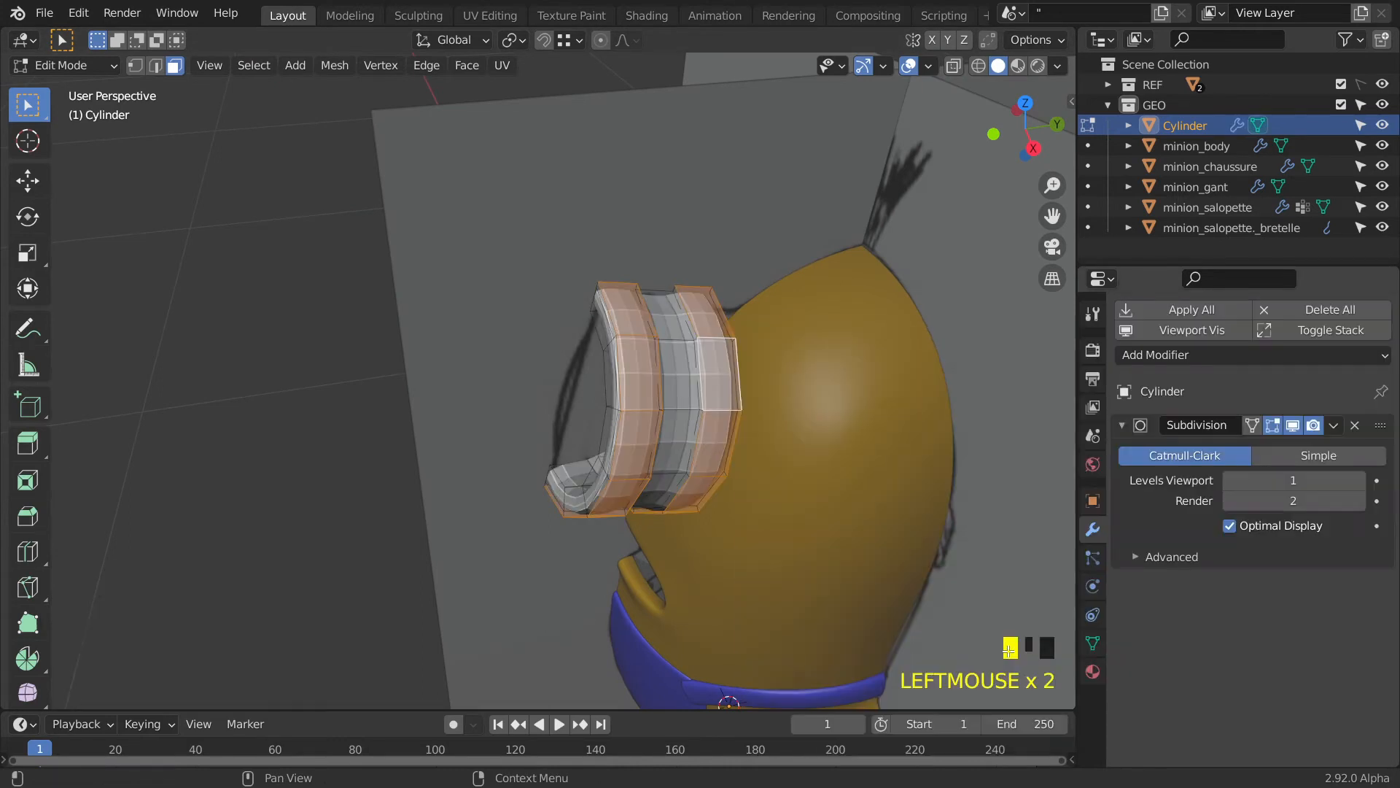
pyautogui.click(1362, 480)
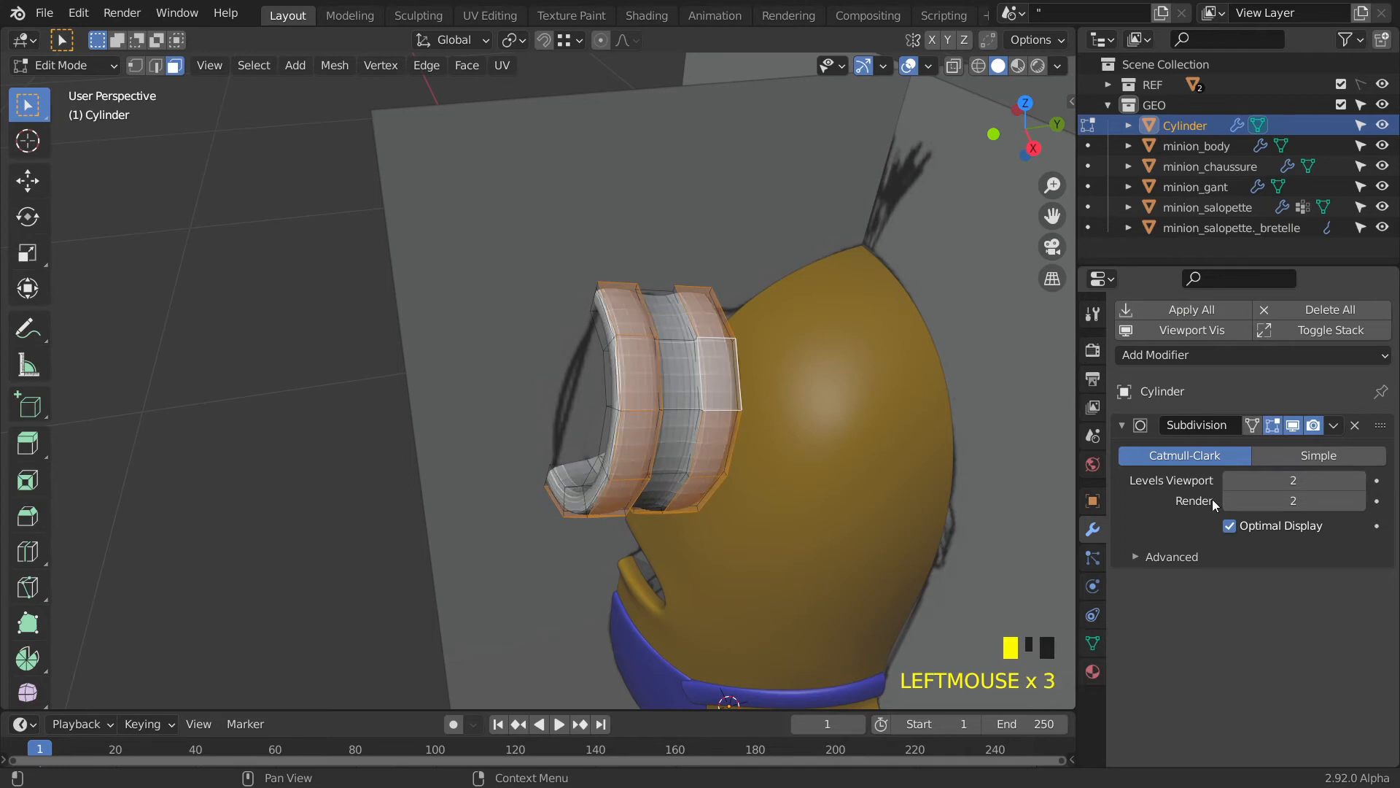
# Apply smooth shading to the cylinder in Object Mode and return to Edit Mode.
pyautogui.moveTo(839, 437); pyautogui.dragTo(806, 460, button='middle')
pyautogui.scroll(2, 688, 448)
pyautogui.moveTo(688, 448); pyautogui.dragTo(738, 374, button='middle')
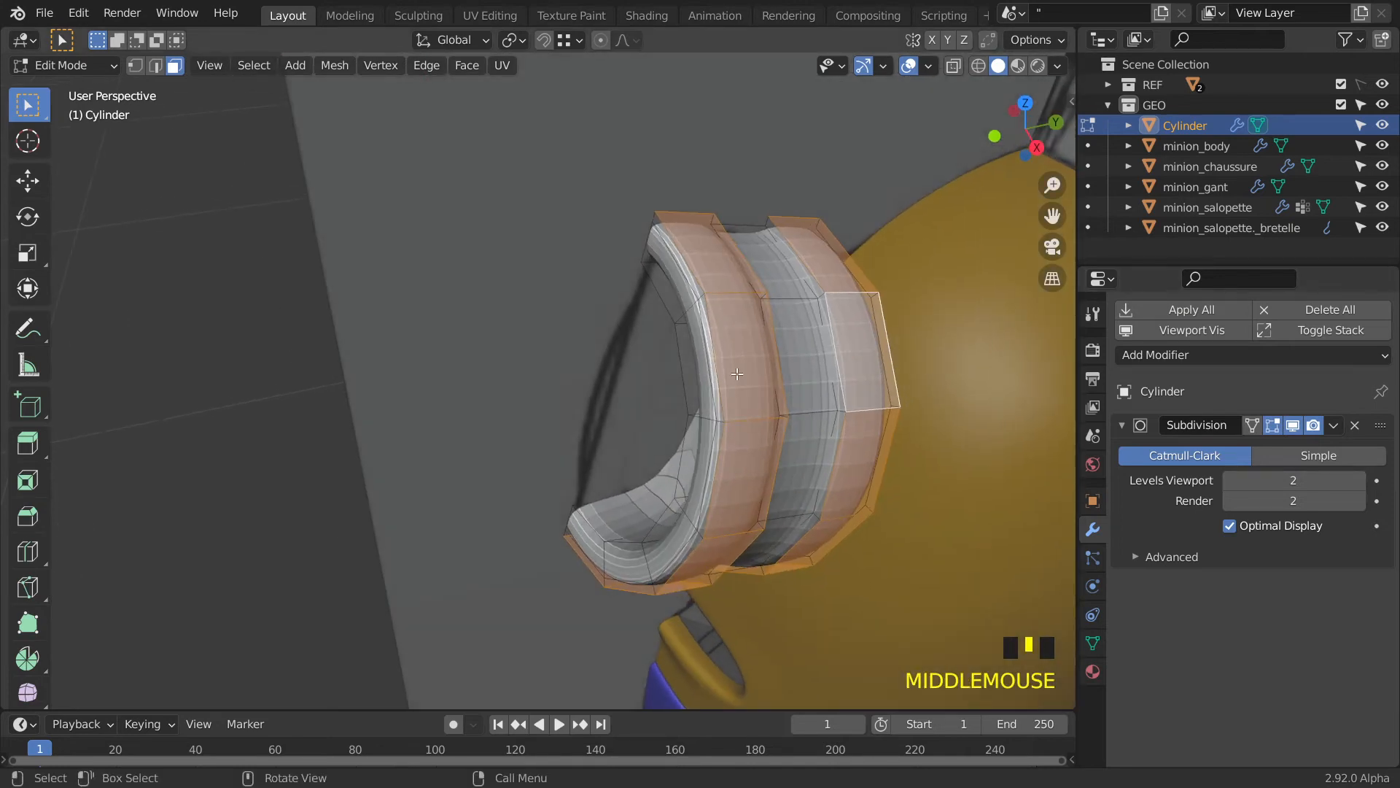
pyautogui.press('Tab')
pyautogui.rightClick(736, 374)
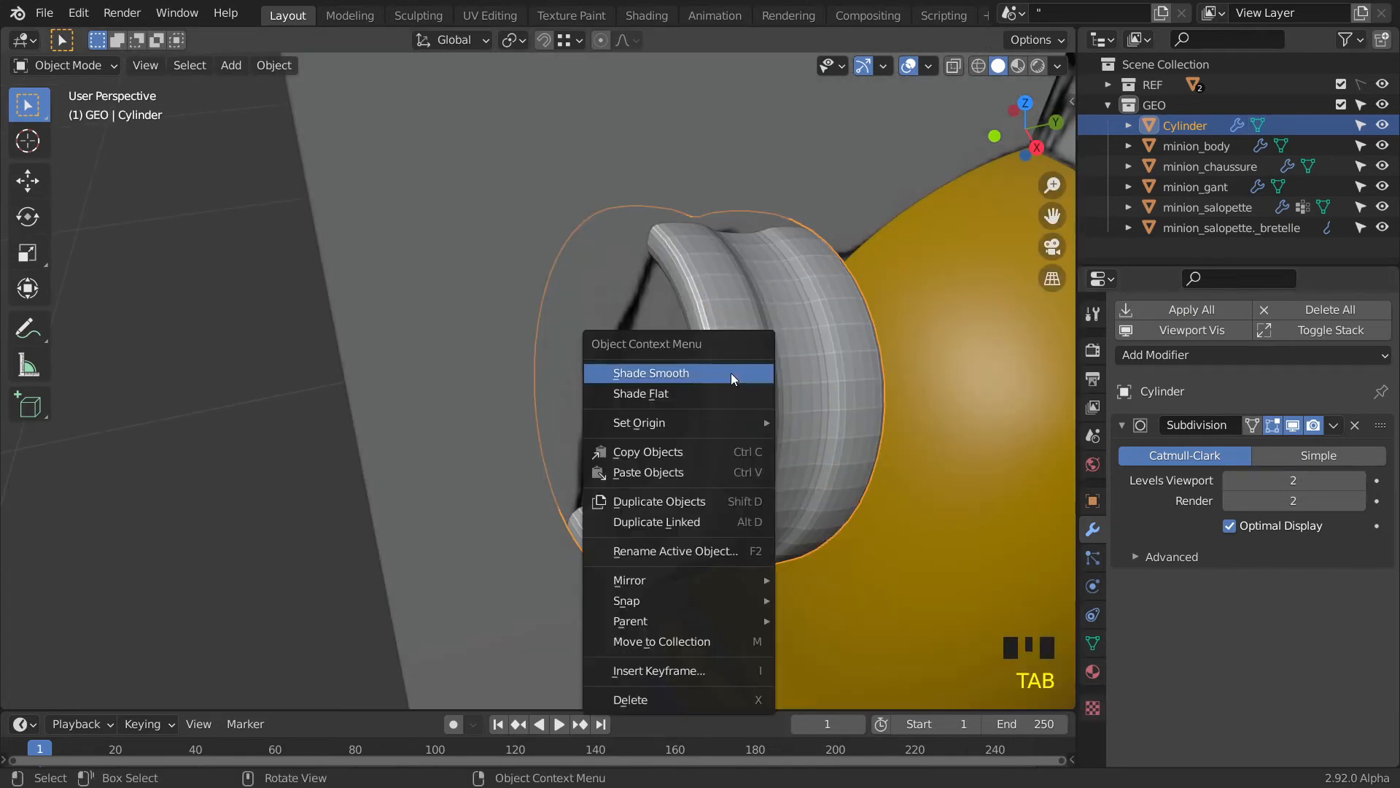
pyautogui.rightClick(731, 374)
pyautogui.press('Tab')
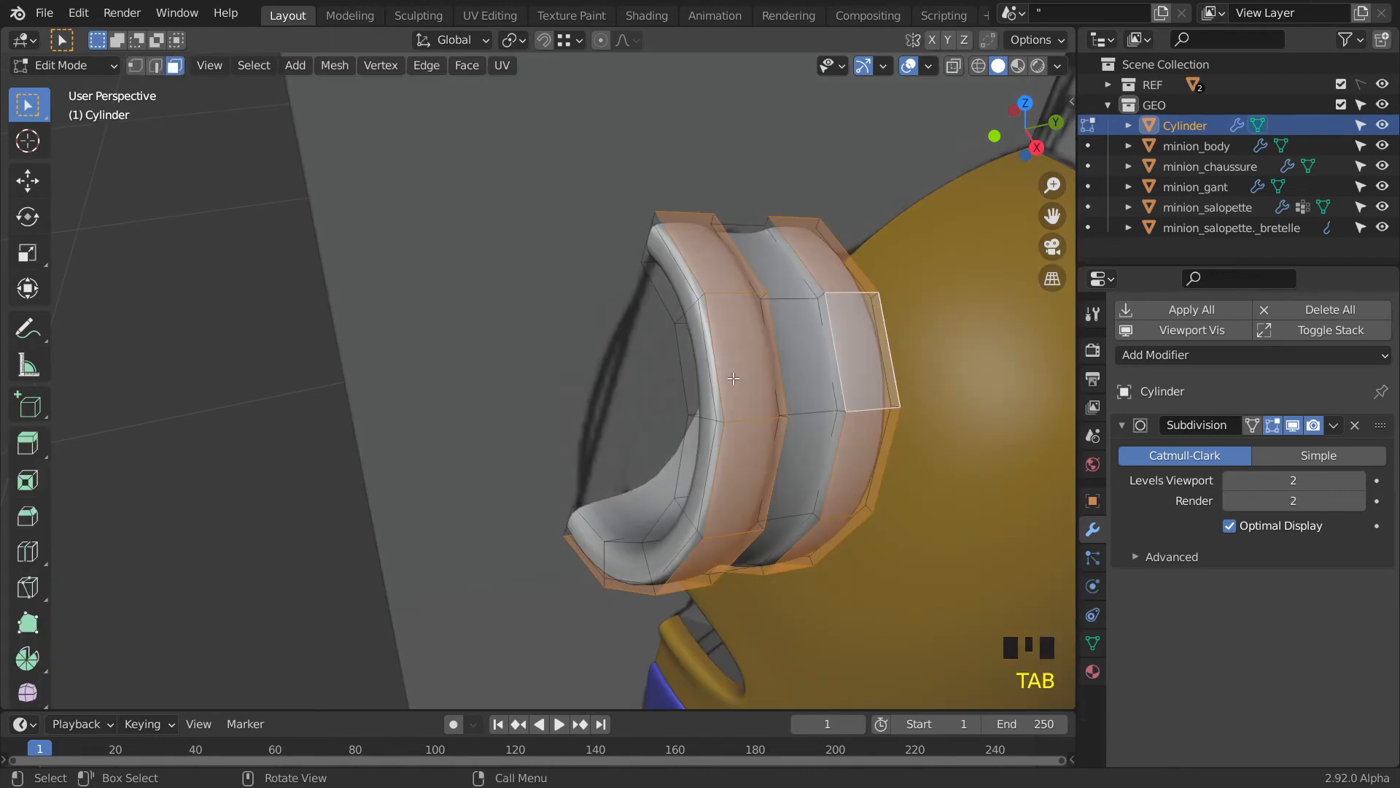
# Add an edge loop near each side of the front raised rim, slid by factors of -0.703 and 0.535.
pyautogui.hotkey('ctrl', 'r')
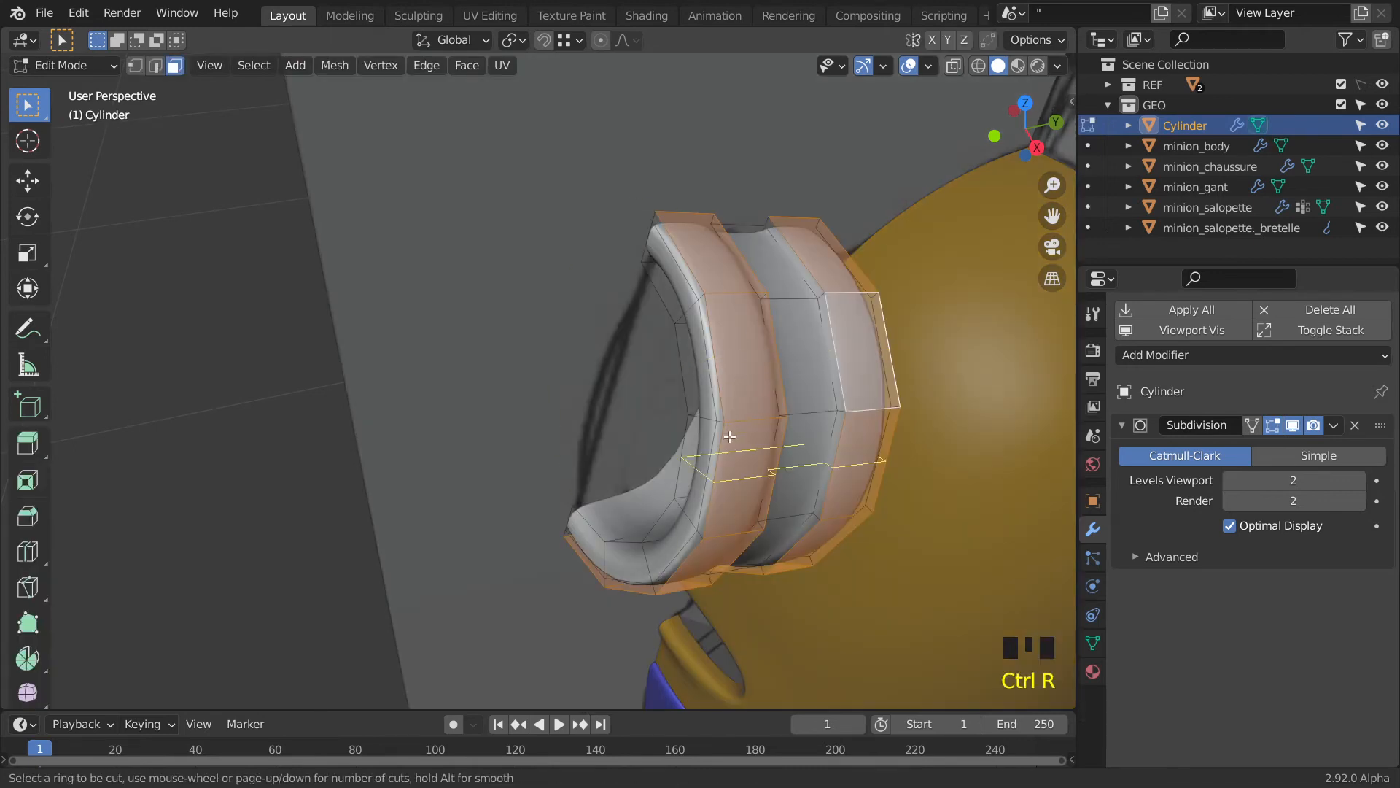
pyautogui.click(739, 412)
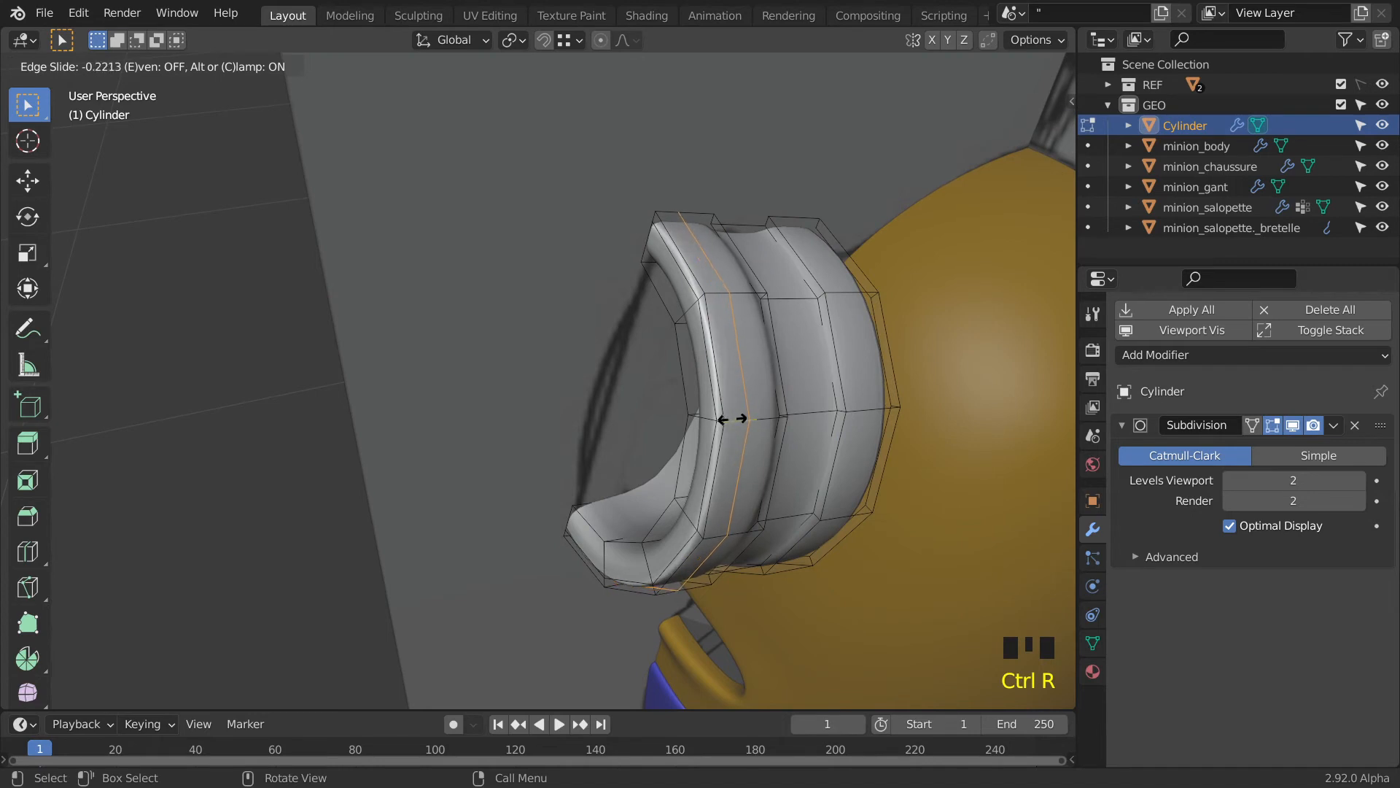
pyautogui.click(718, 431)
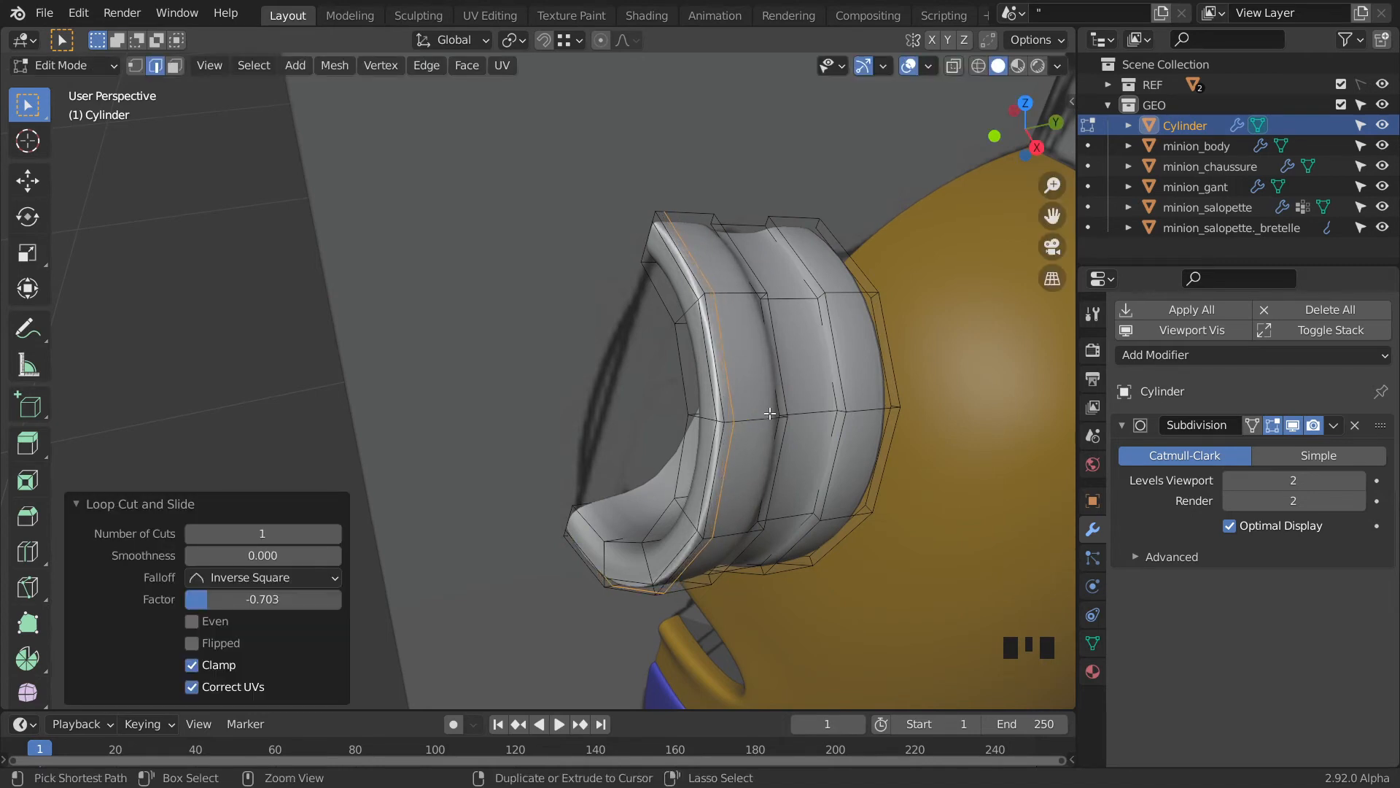
pyautogui.hotkey('ctrl', 'r')
pyautogui.click(767, 412)
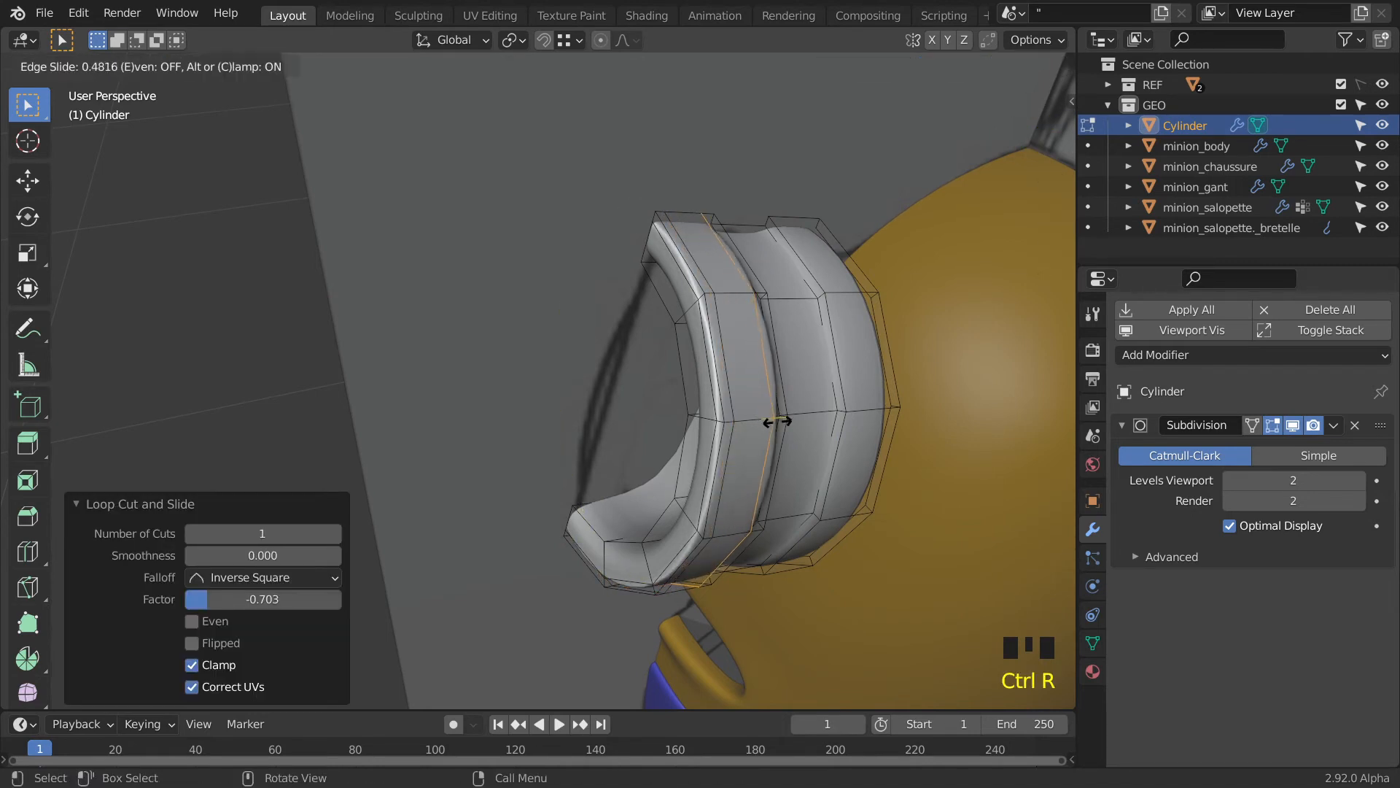
pyautogui.click(779, 422)
pyautogui.moveTo(780, 422); pyautogui.dragTo(682, 401, button='middle')
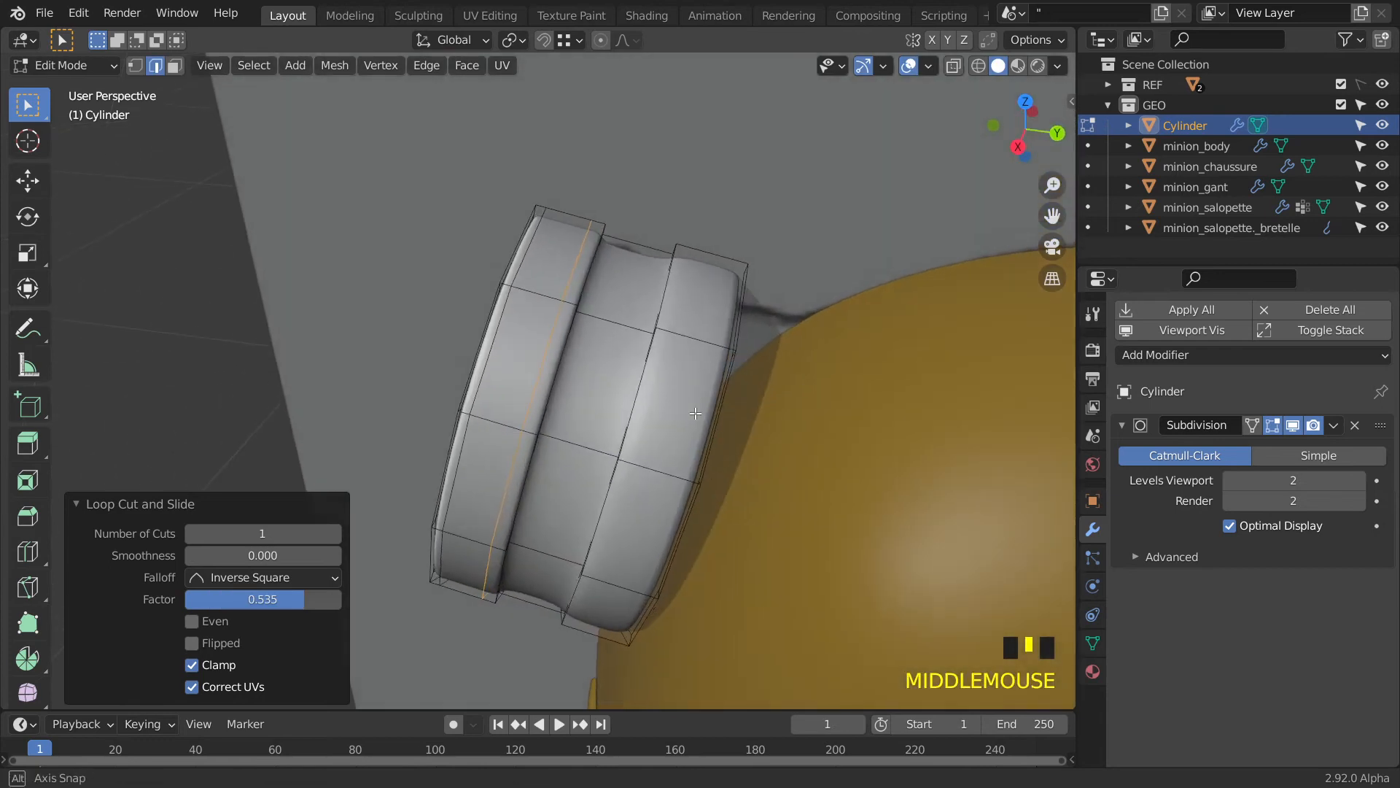
pyautogui.hotkey('ctrl', 'r')
pyautogui.click(675, 330)
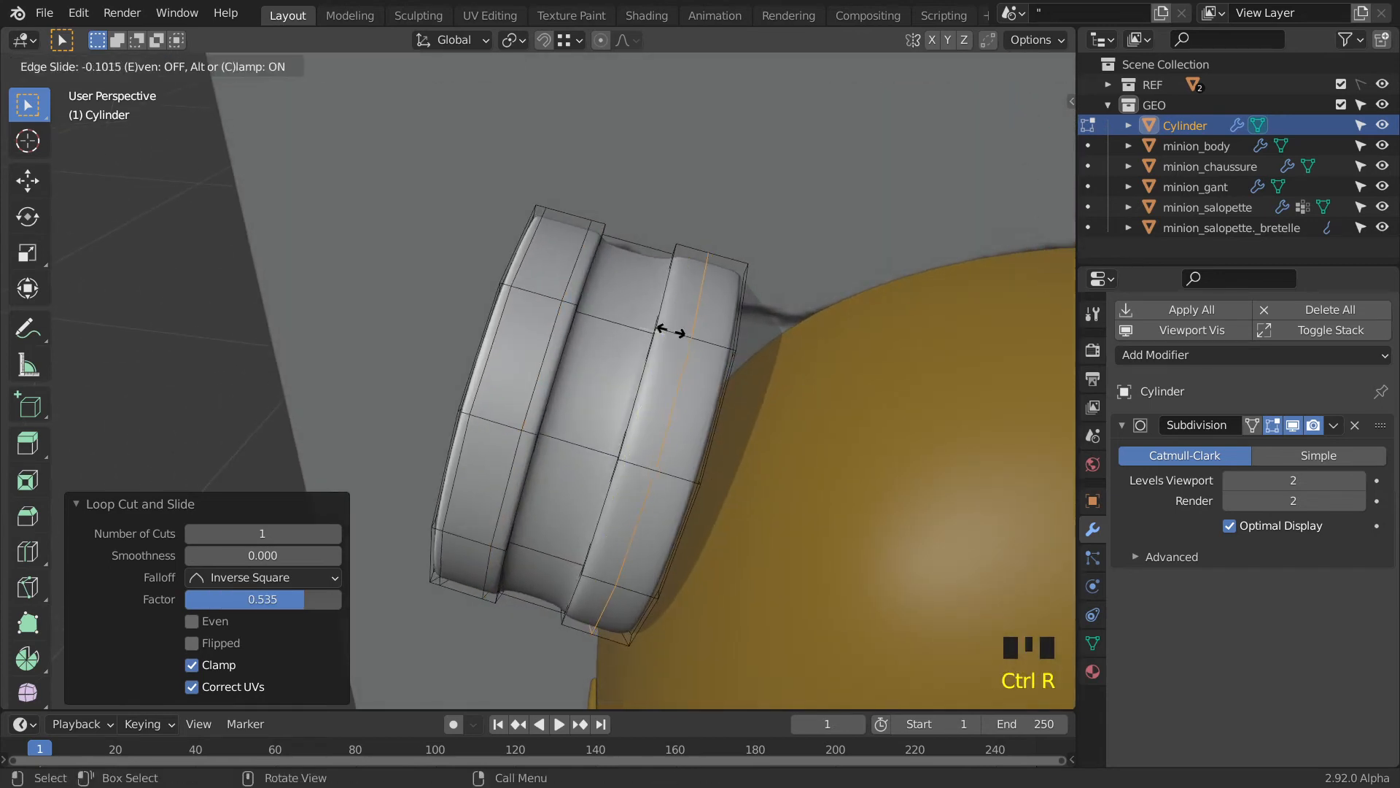
pyautogui.rightClick(659, 330)
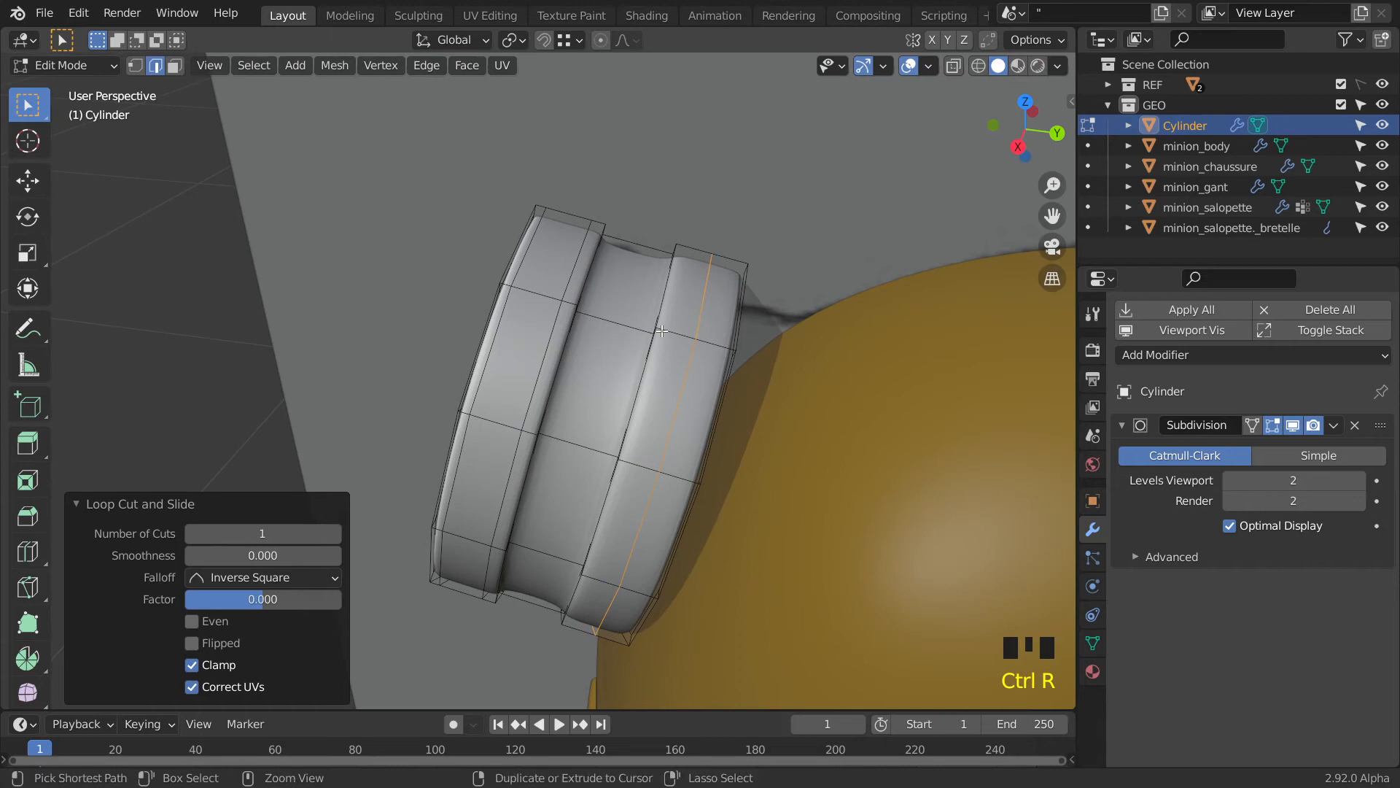
pyautogui.hotkey('ctrl', 'z')
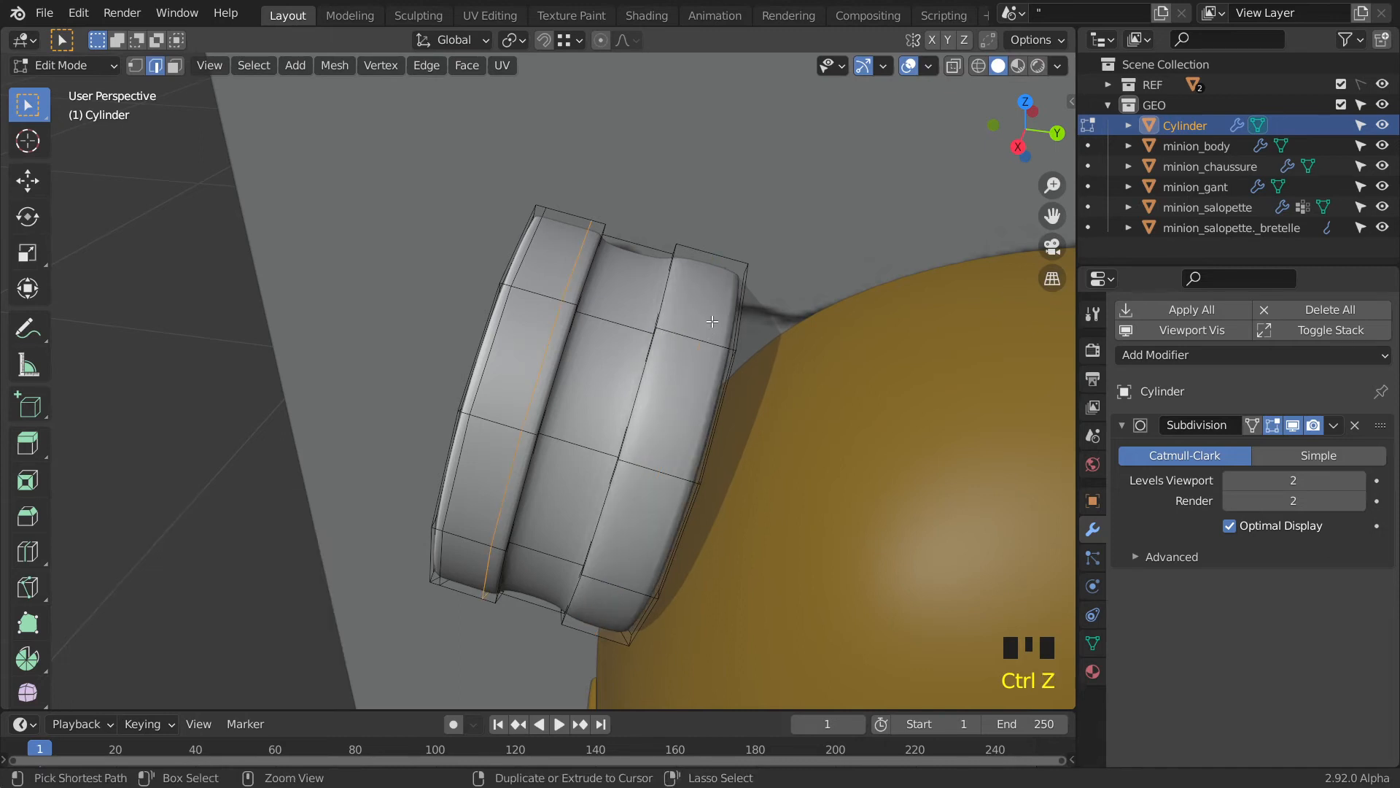
# Add two evenly spaced edge loops around the rear raised rim without sliding them.
pyautogui.hotkey('ctrl', 'r')
pyautogui.scroll(1, 698, 330)
pyautogui.click(698, 331)
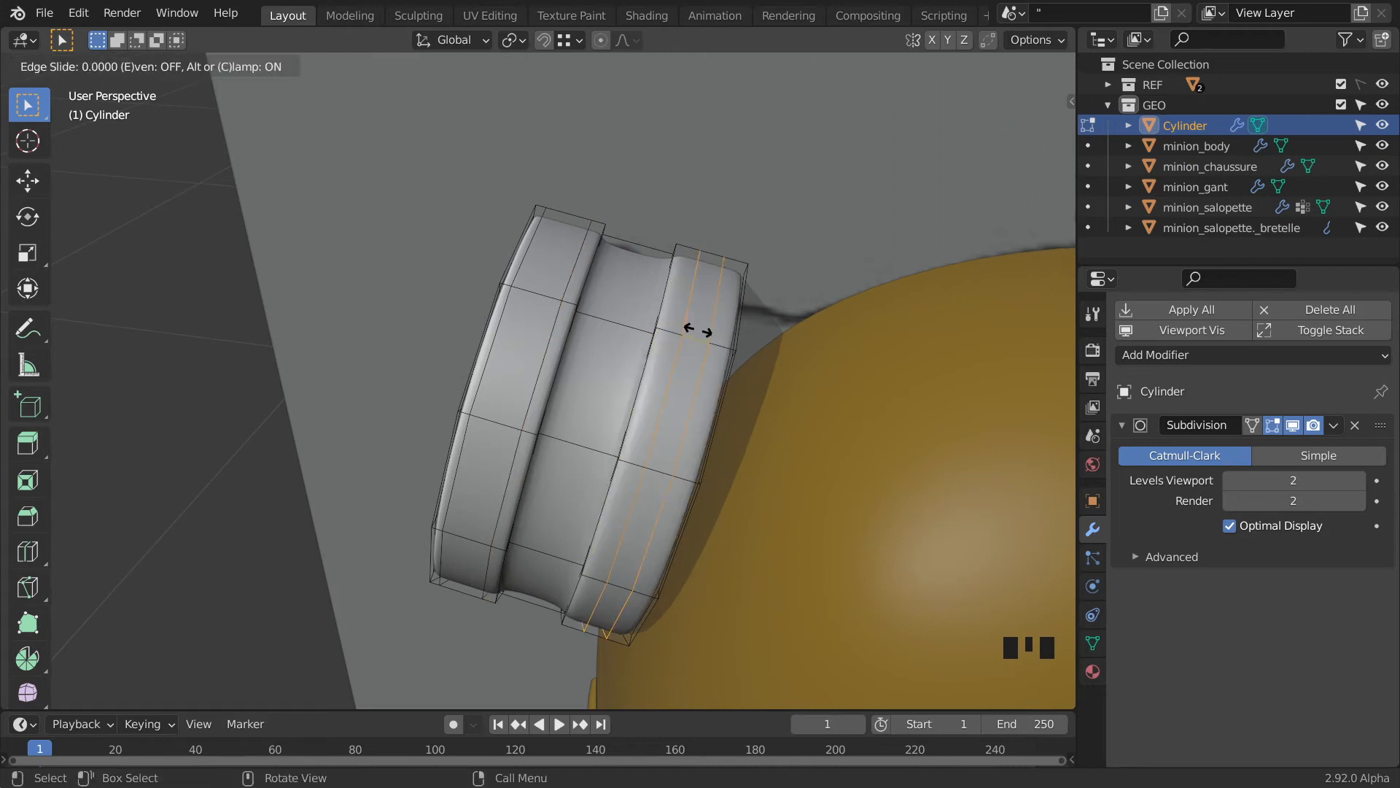
pyautogui.rightClick(699, 330)
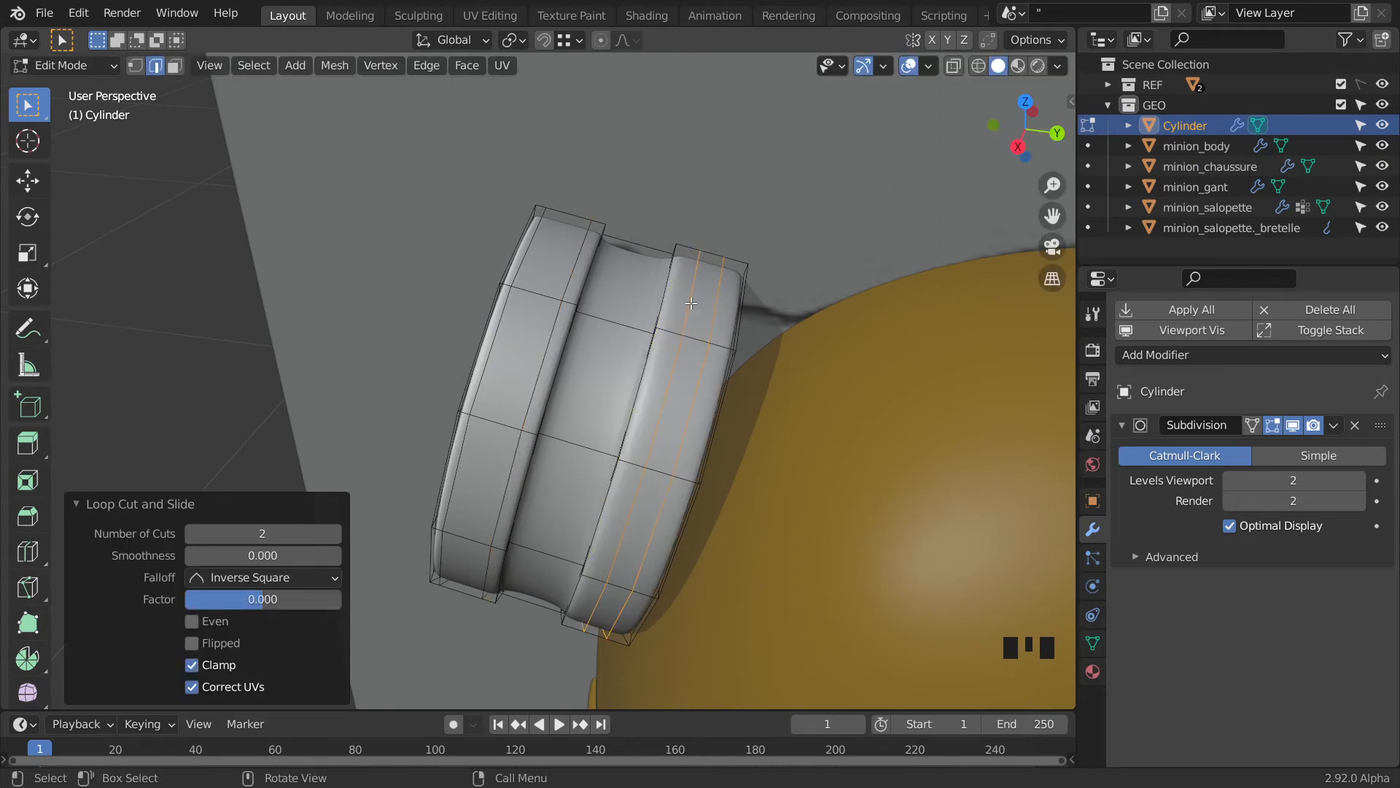
# Edge-slide the rear rim's two new loops toward its outer edges, by factors of -0.417 and 0.293.
pyautogui.keyDown('alt'); pyautogui.click(690, 302); pyautogui.keyUp('alt')
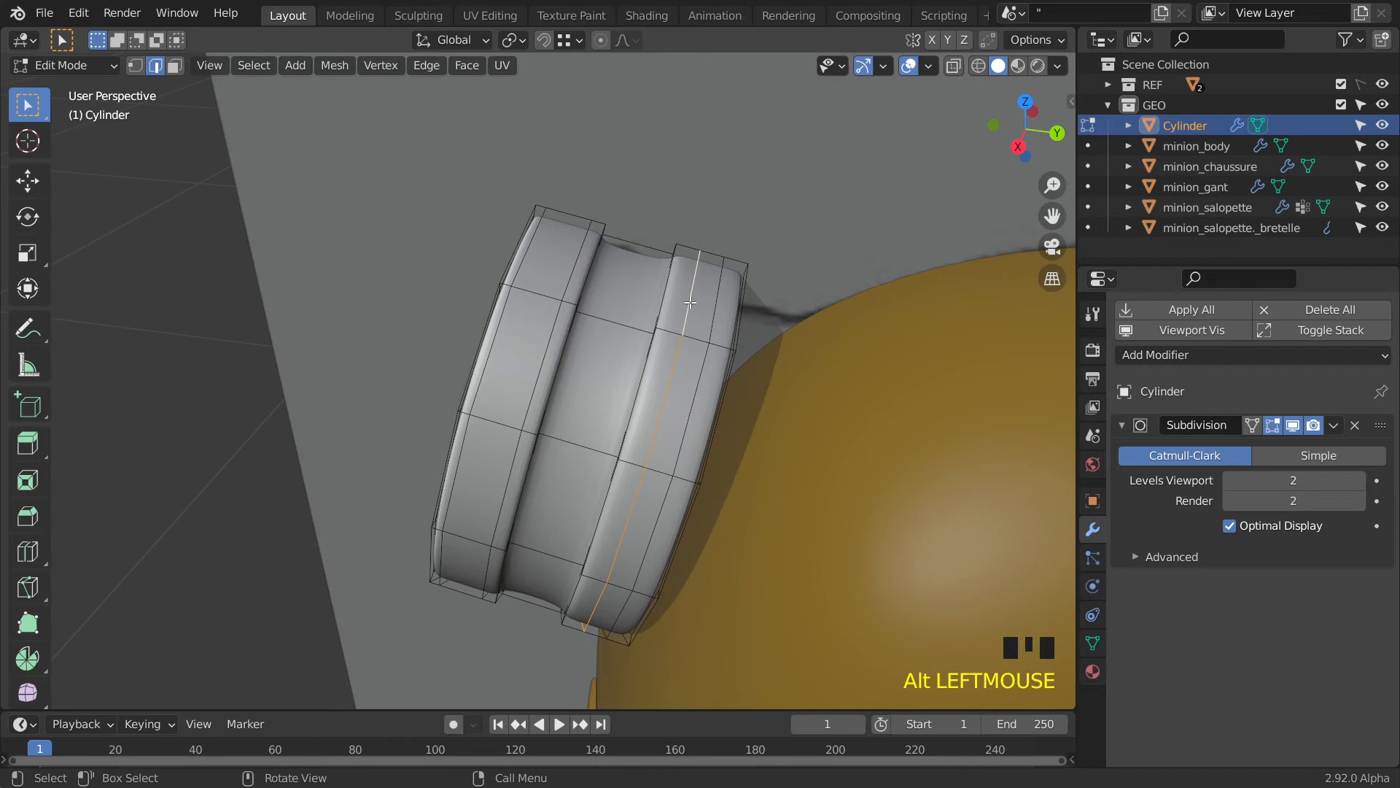
pyautogui.press('g')
pyautogui.press('g')
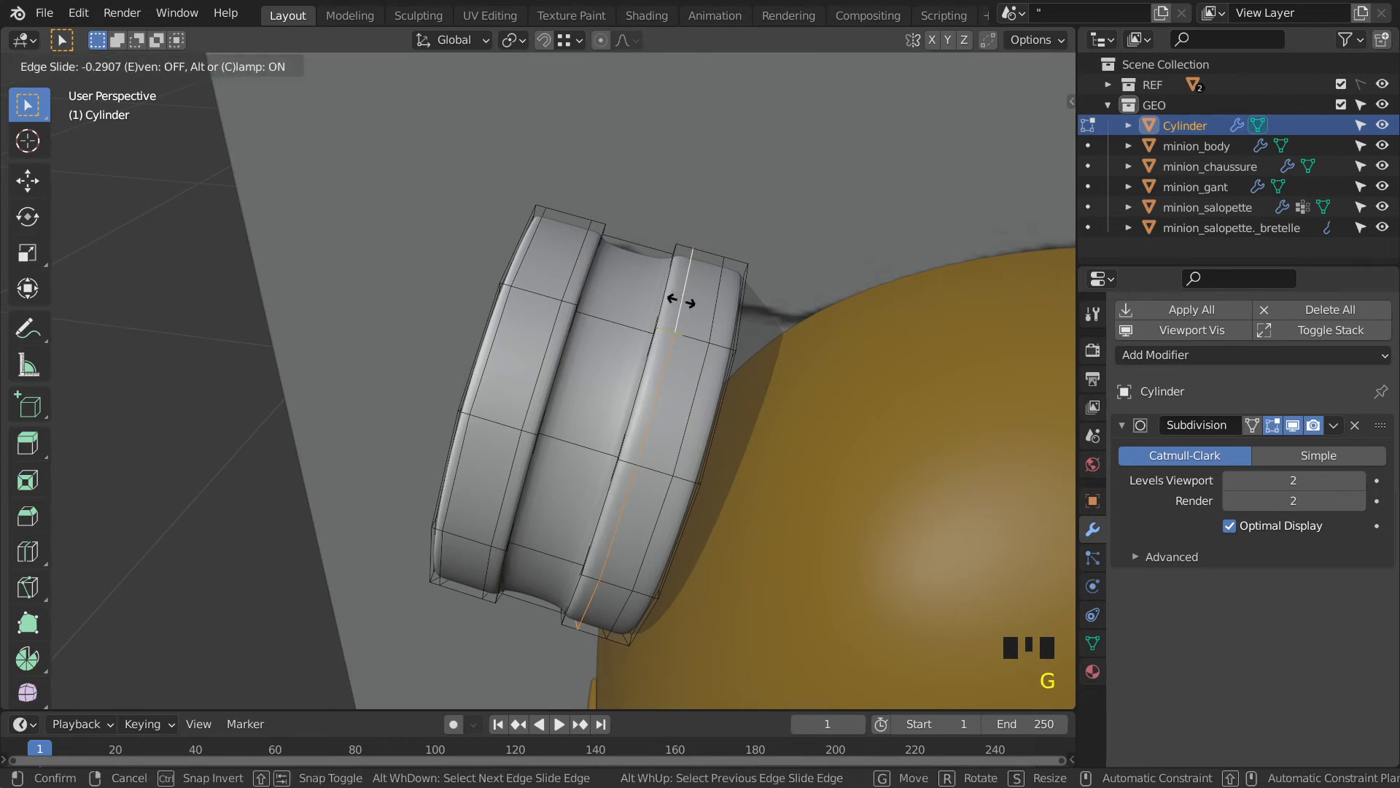
pyautogui.click(710, 305)
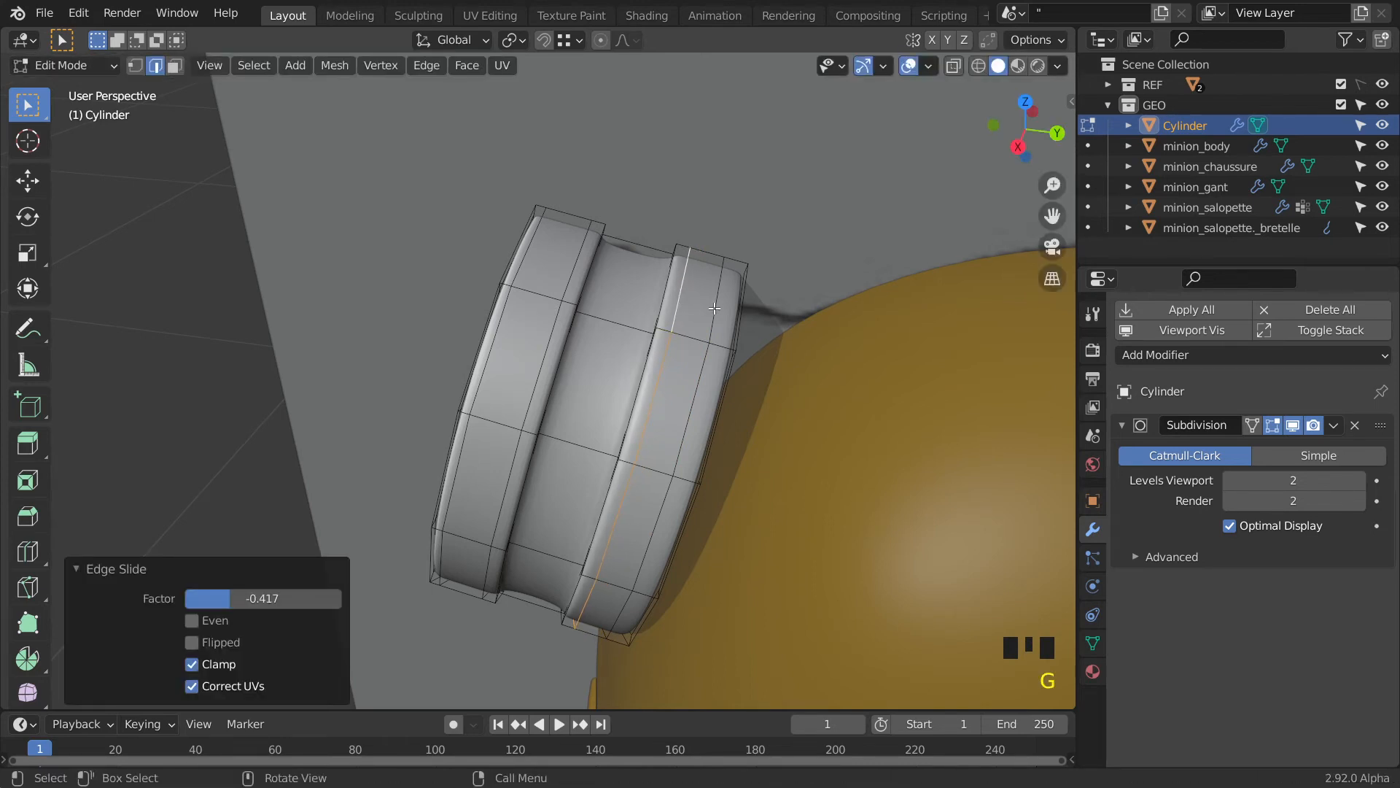
pyautogui.click(714, 309)
pyautogui.keyDown('alt'); pyautogui.click(714, 309); pyautogui.keyUp('alt')
pyautogui.press('g')
pyautogui.press('g')
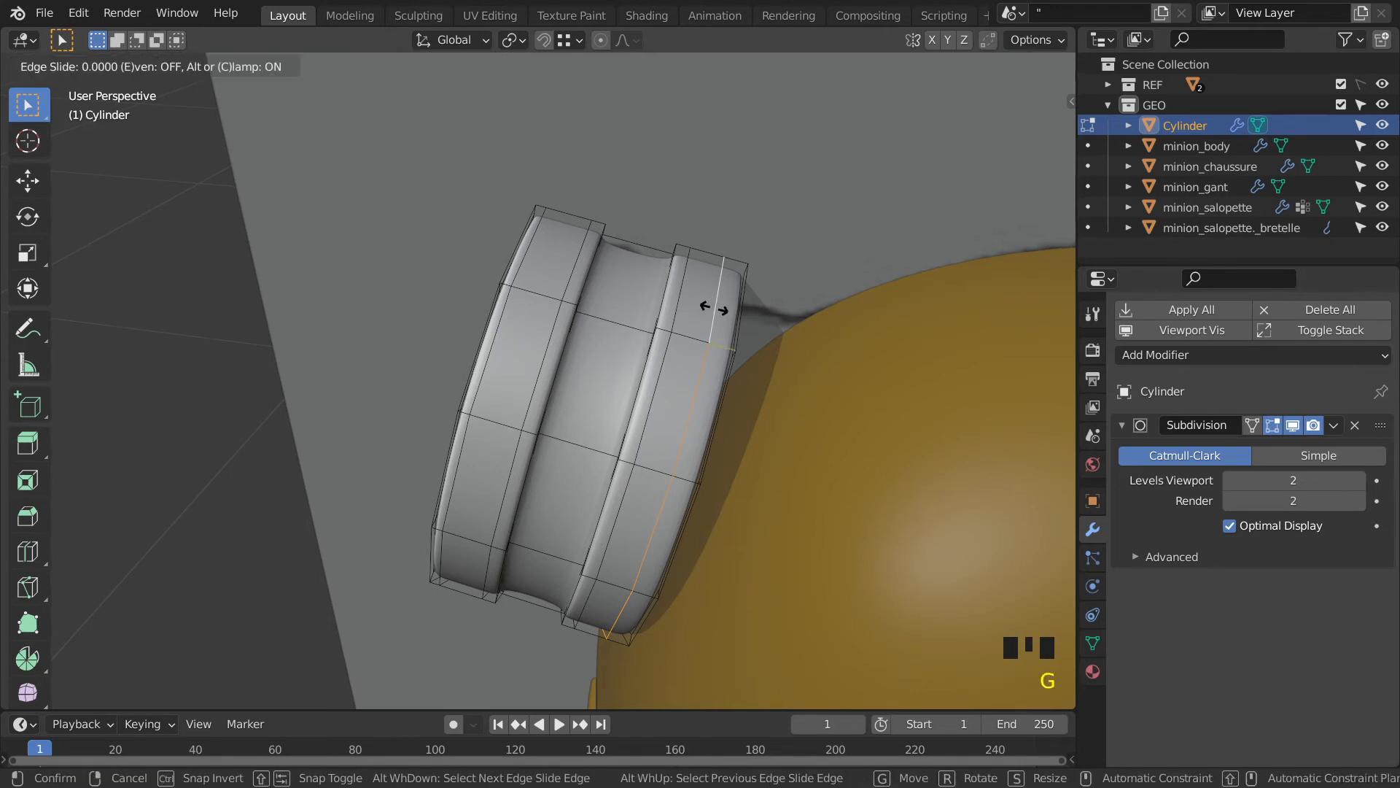
pyautogui.click(725, 309)
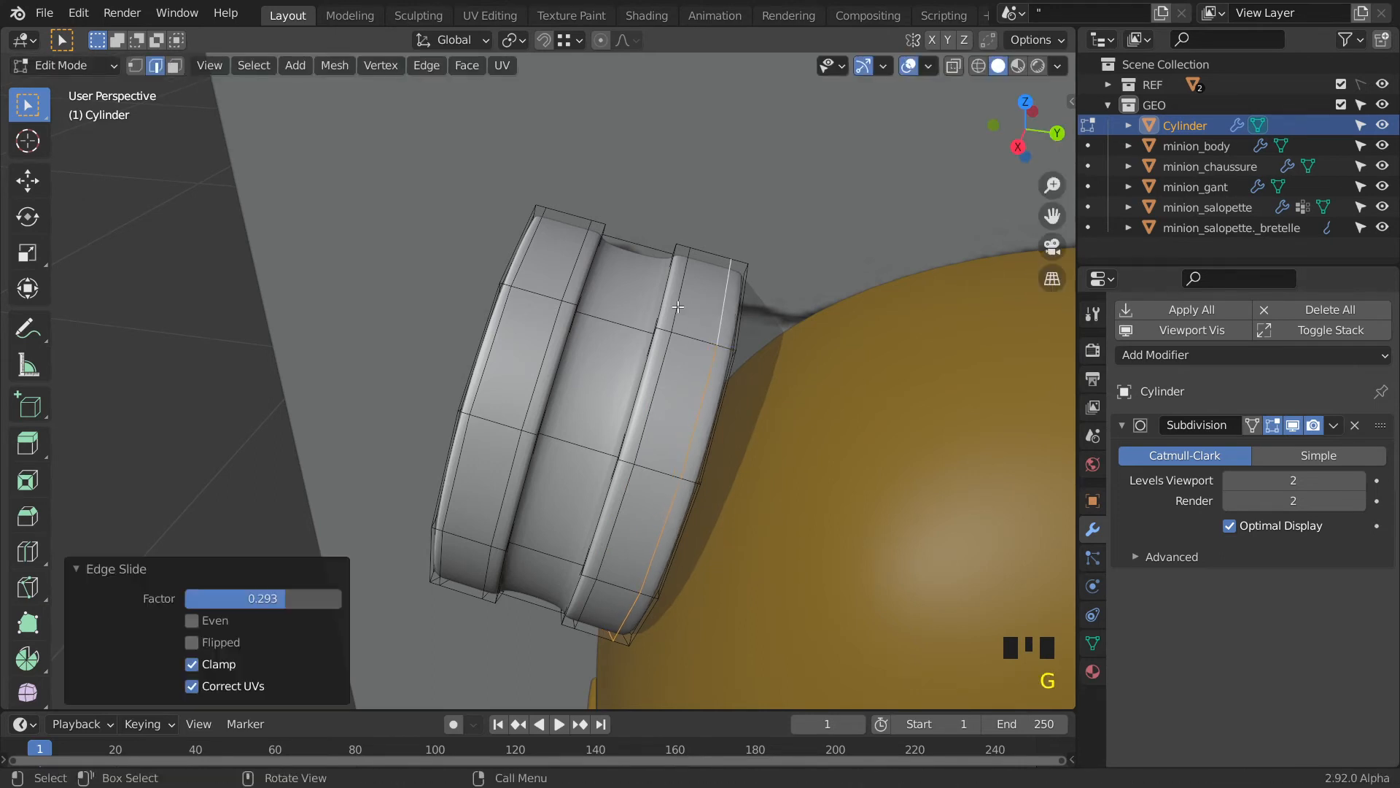
# Add two evenly spaced edge loops around the recessed band between the two raised rims.
pyautogui.hotkey('ctrl', 'r')
pyautogui.scroll(1, 643, 243)
pyautogui.click(643, 243)
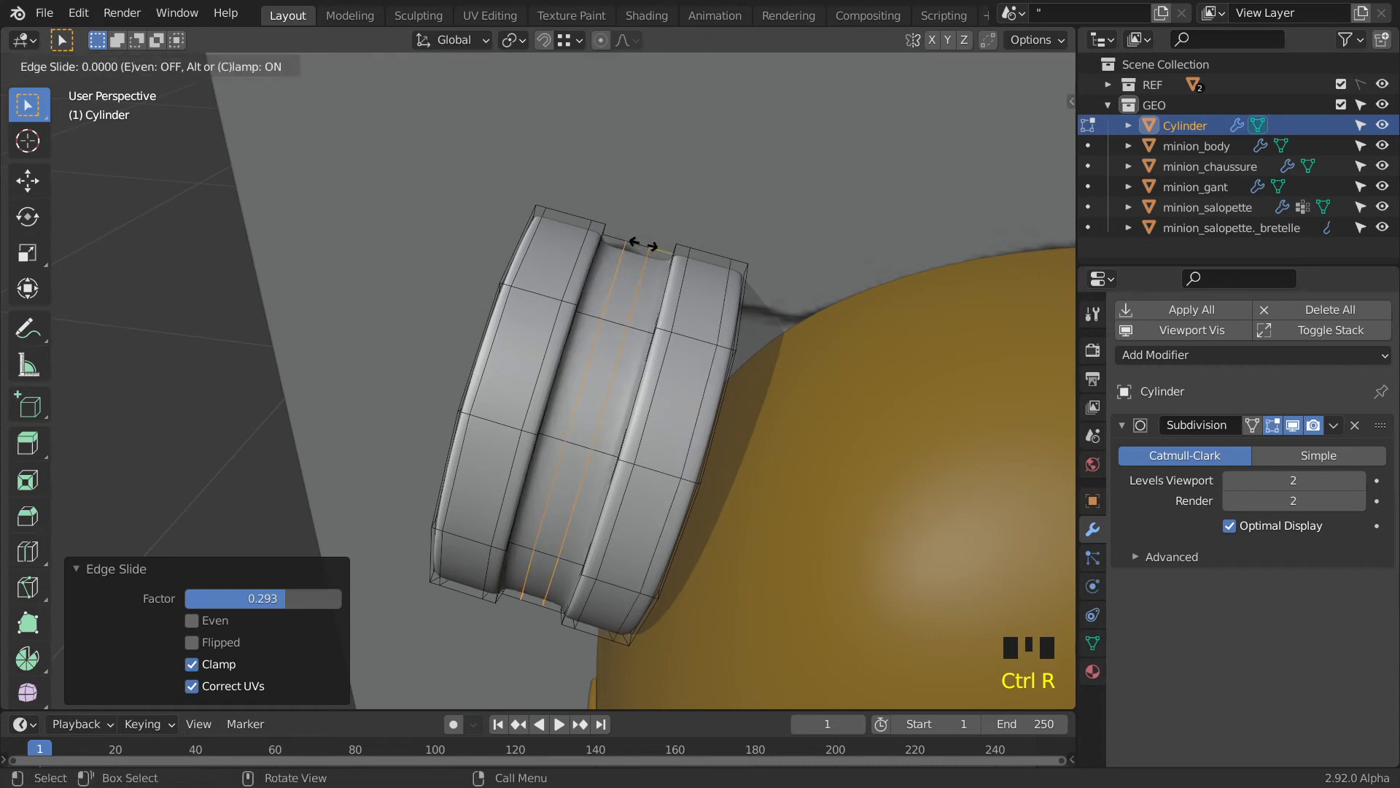
pyautogui.rightClick(642, 243)
pyautogui.press('s')
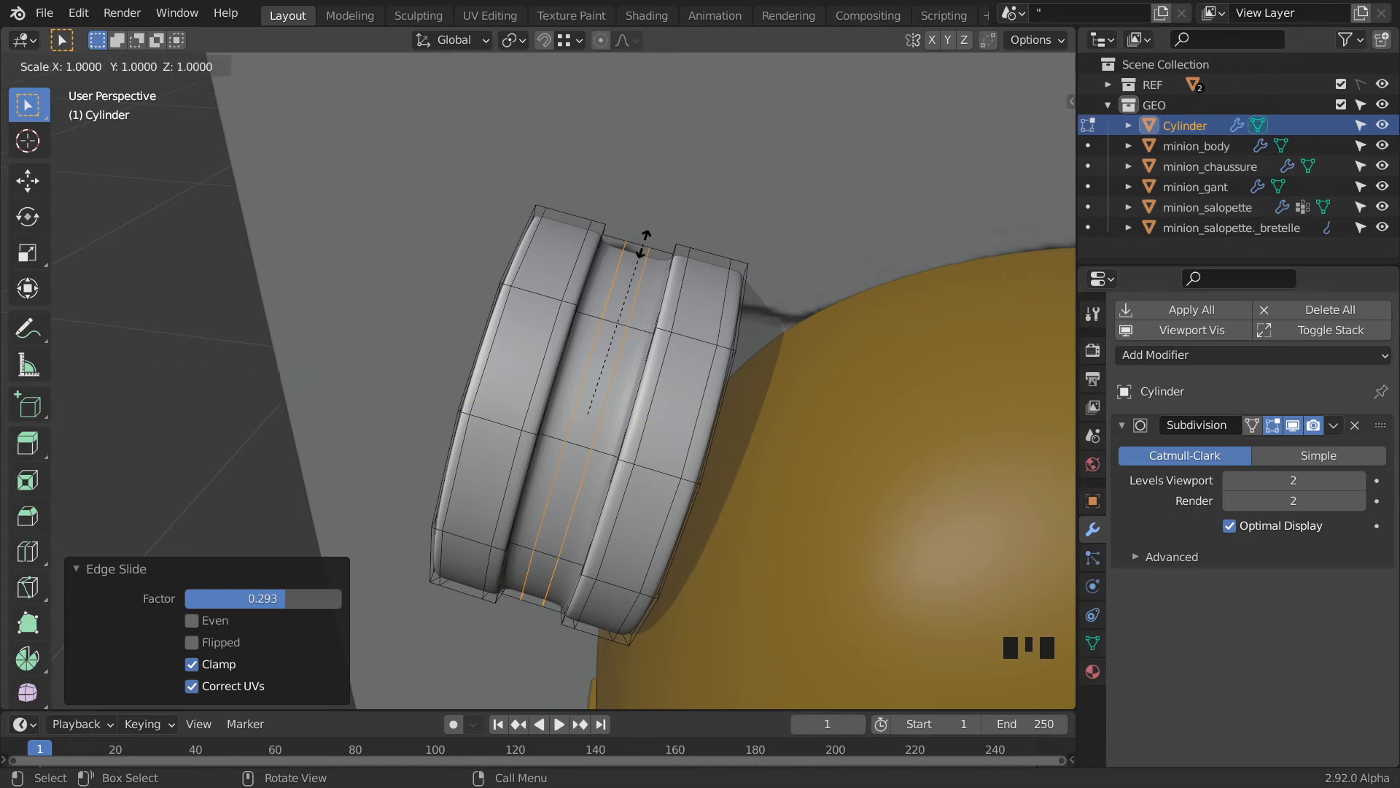
pyautogui.rightClick(643, 244)
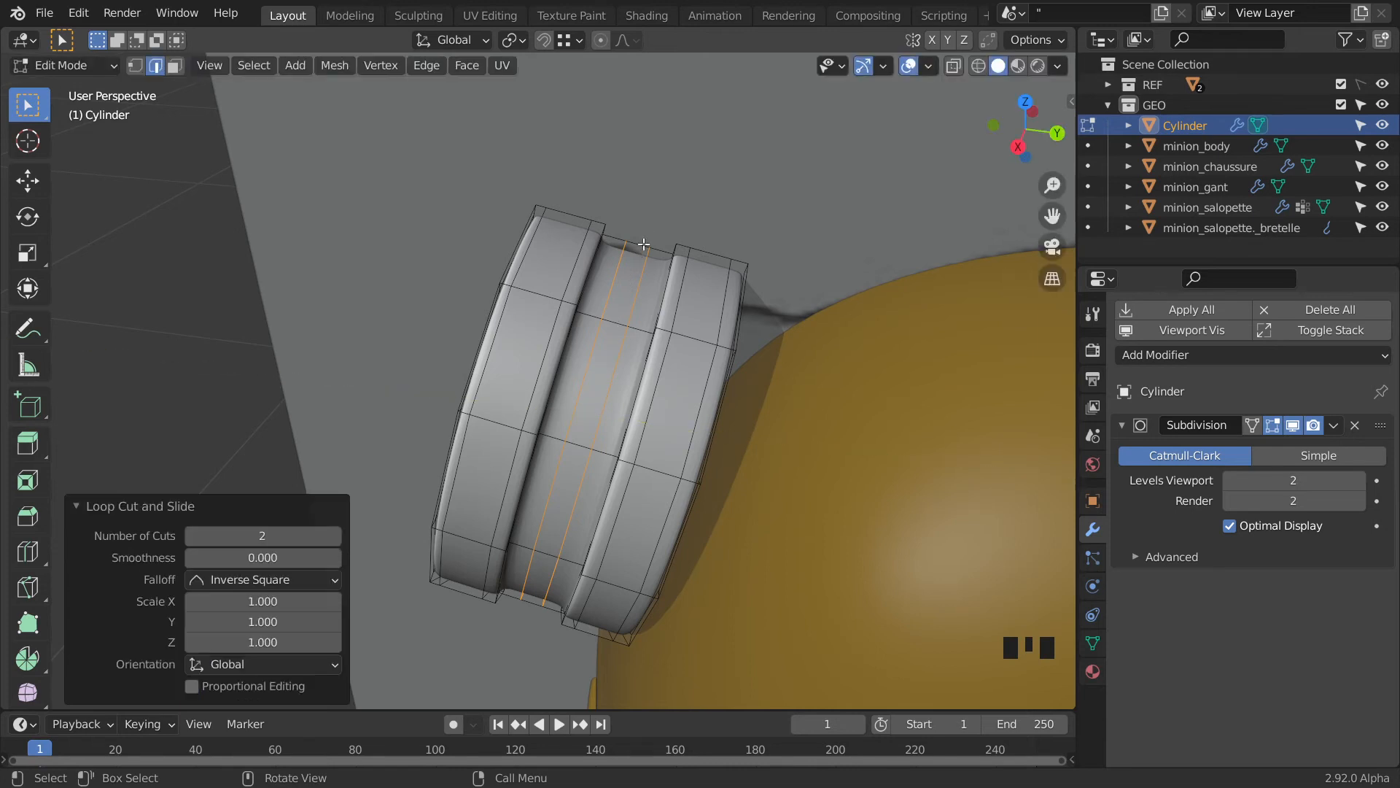
# Edge-slide the recessed band's two loops apart toward the adjoining rims, moving the rear one by a factor of 0.492.
pyautogui.scroll(2, 648, 263)
pyautogui.moveTo(647, 262); pyautogui.dragTo(642, 253, button='middle')
pyautogui.click(617, 326)
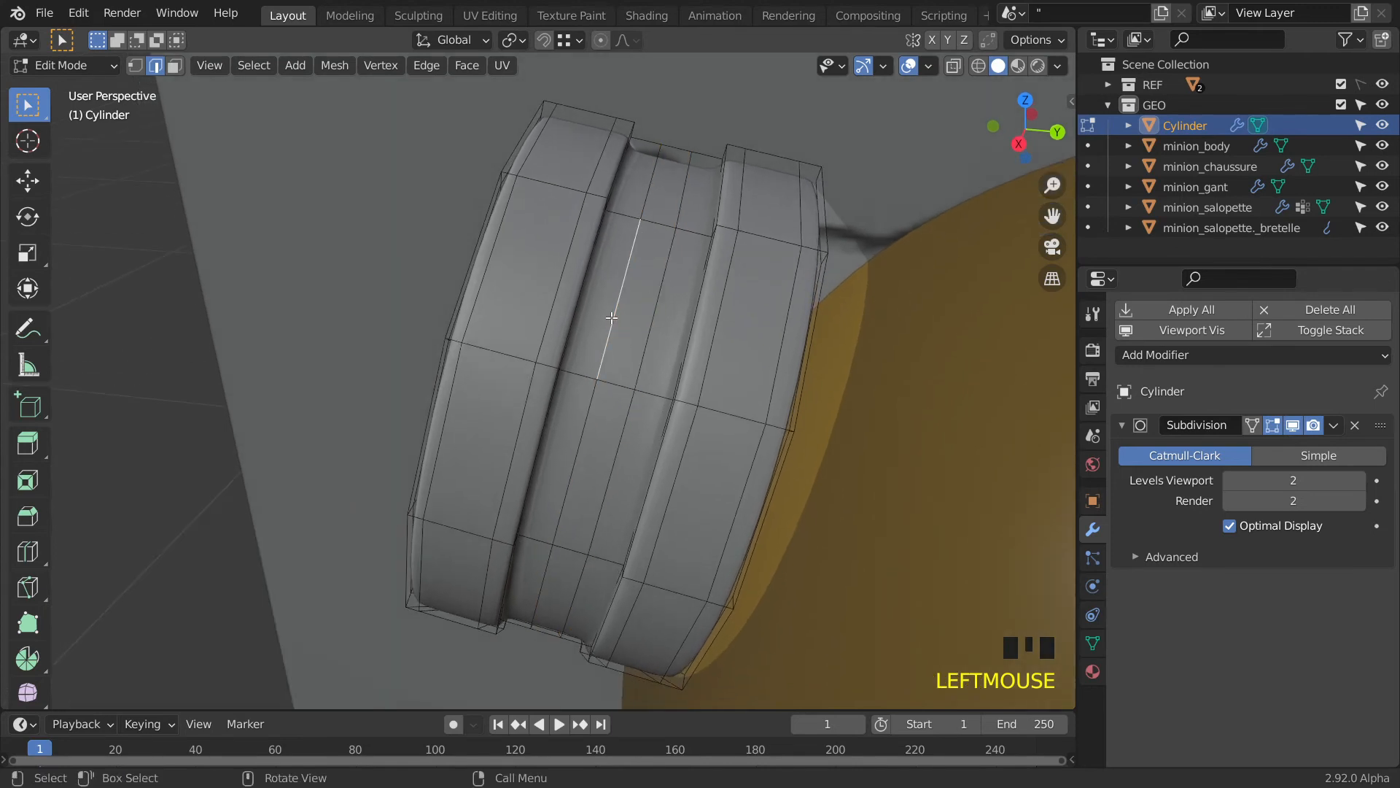
pyautogui.keyDown('alt'); pyautogui.click(615, 321); pyautogui.keyUp('alt')
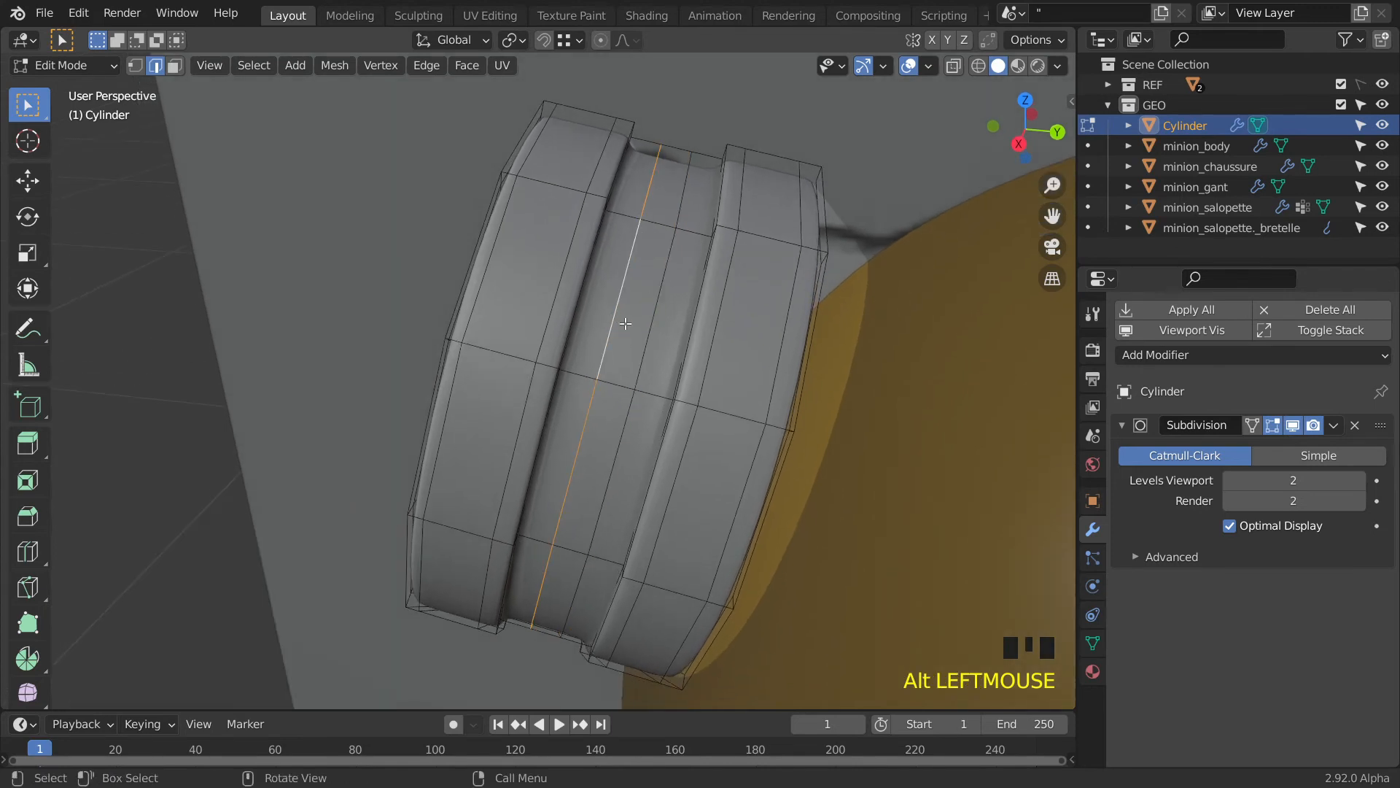
pyautogui.press('g')
pyautogui.press('g')
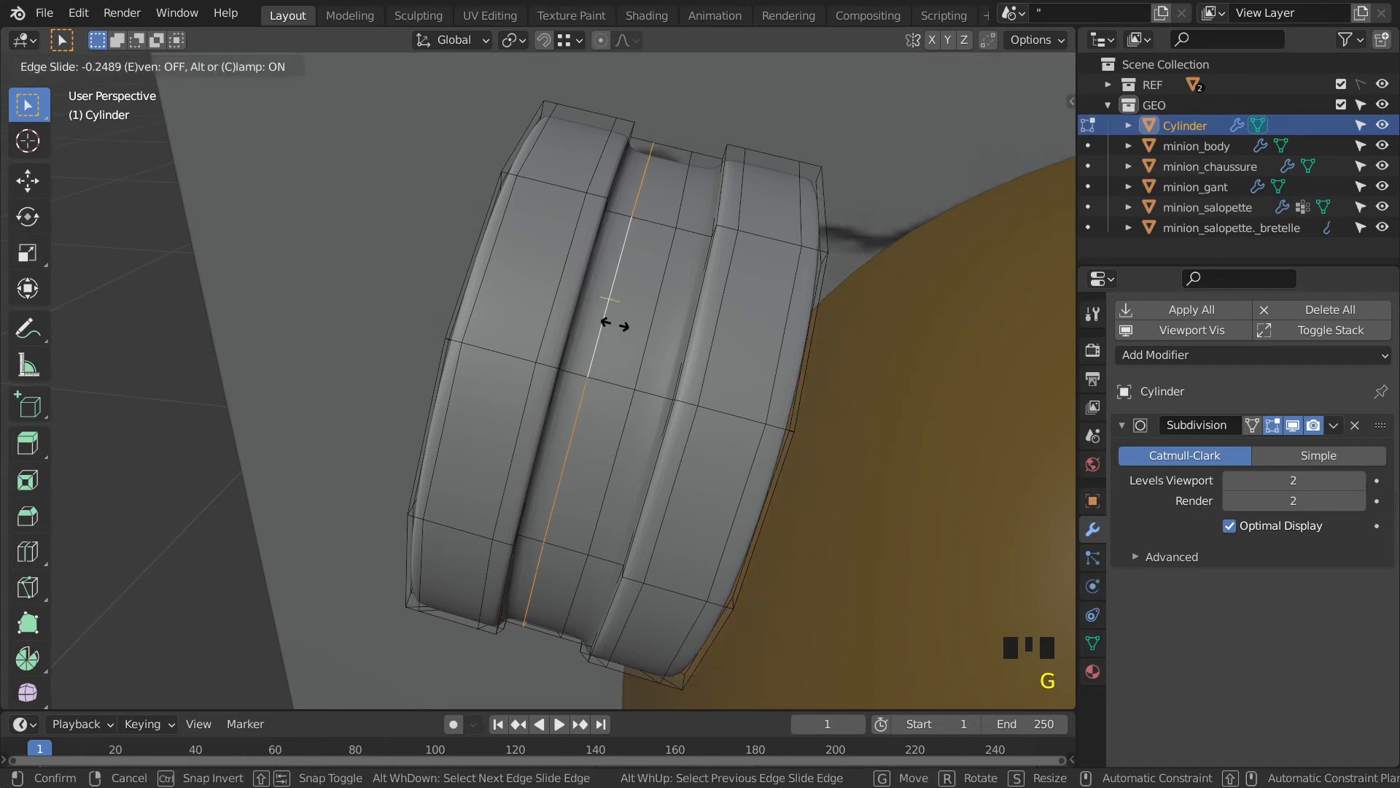
pyautogui.click(616, 320)
pyautogui.keyDown('alt'); pyautogui.click(652, 314); pyautogui.keyUp('alt')
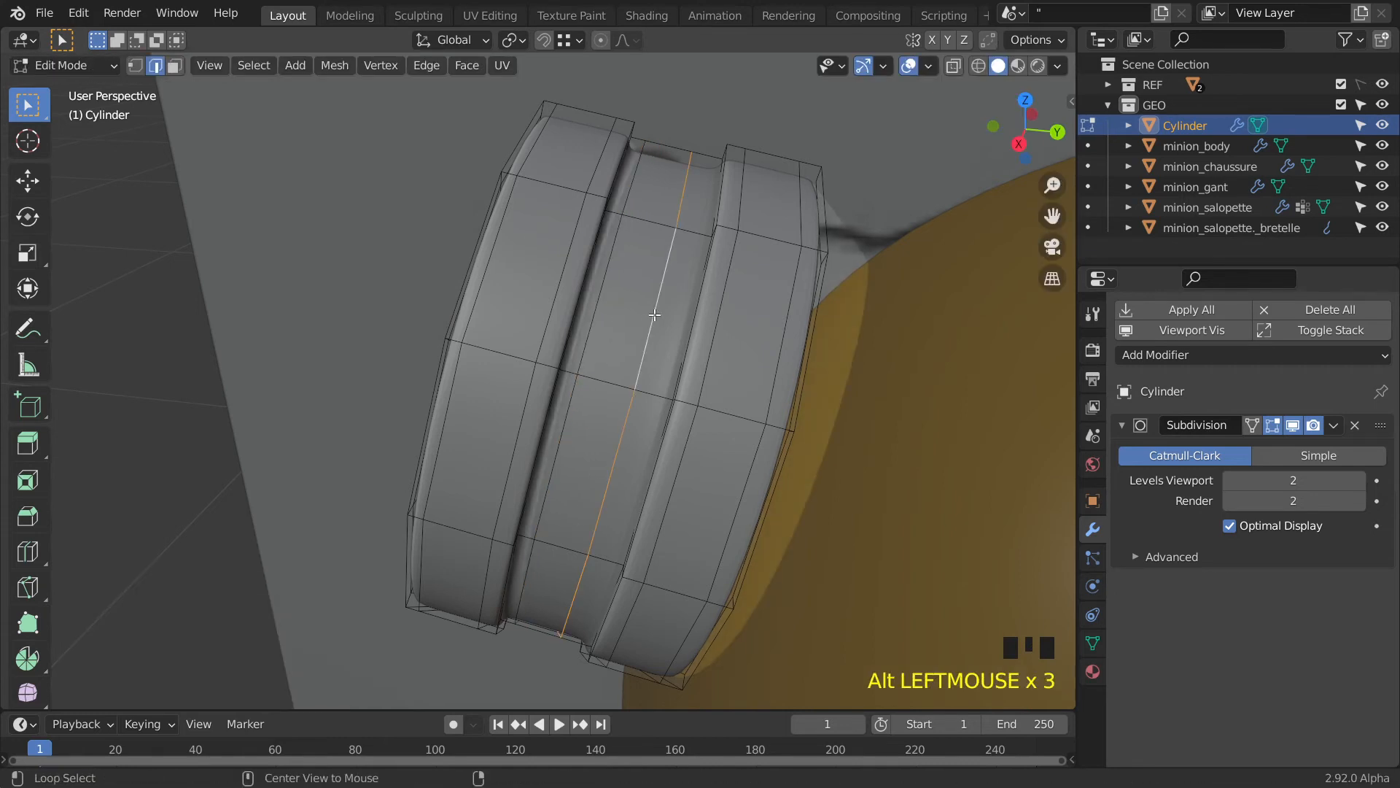
pyautogui.press('g')
pyautogui.press('g')
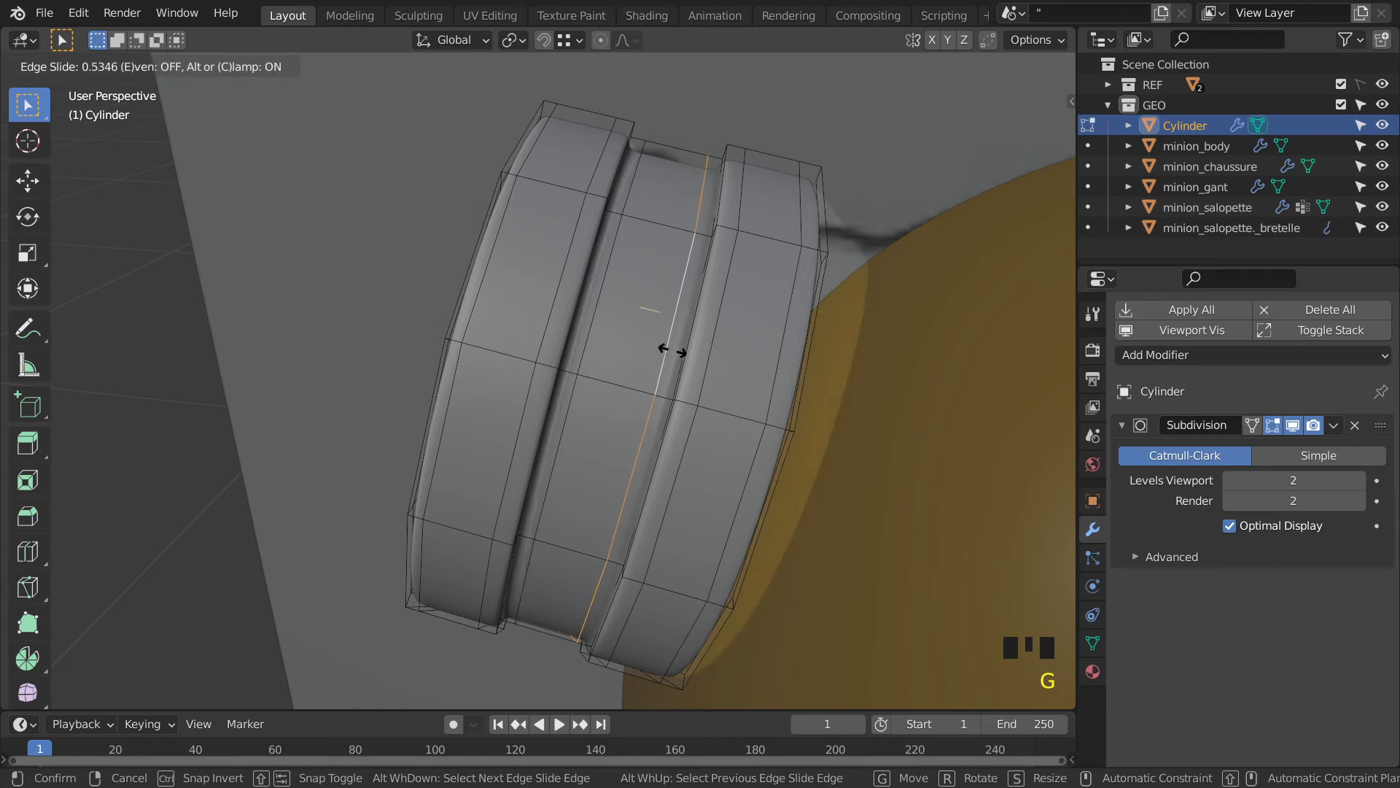
pyautogui.click(672, 330)
# Add edge loops beside the front opening's inner edge, on the interior wall with factor 0.674 and on the front face ring with factor 0.537.
pyautogui.scroll(-2, 674, 331)
pyautogui.moveTo(674, 330); pyautogui.dragTo(800, 285, button='middle')
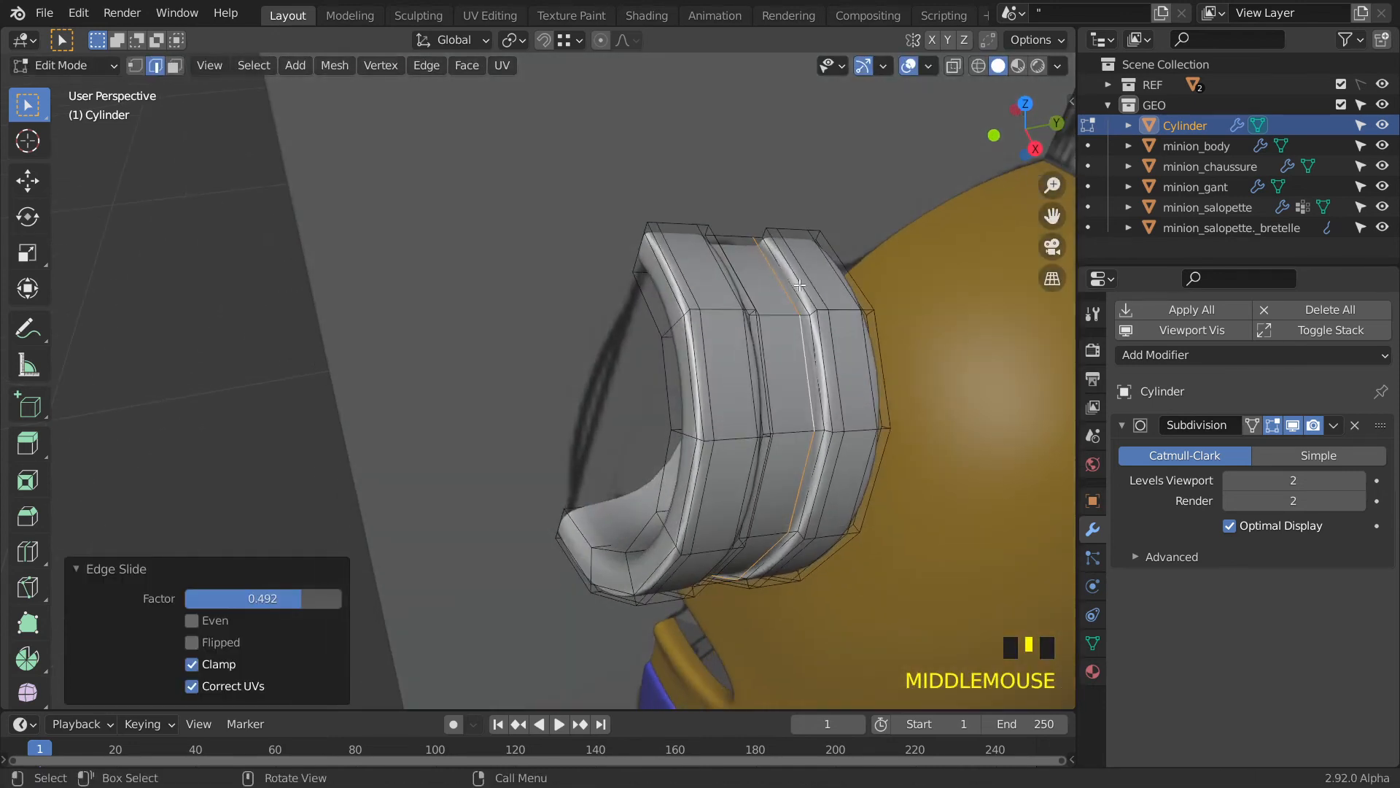
pyautogui.moveTo(760, 445); pyautogui.dragTo(720, 568, button='middle')
pyautogui.scroll(2, 720, 567)
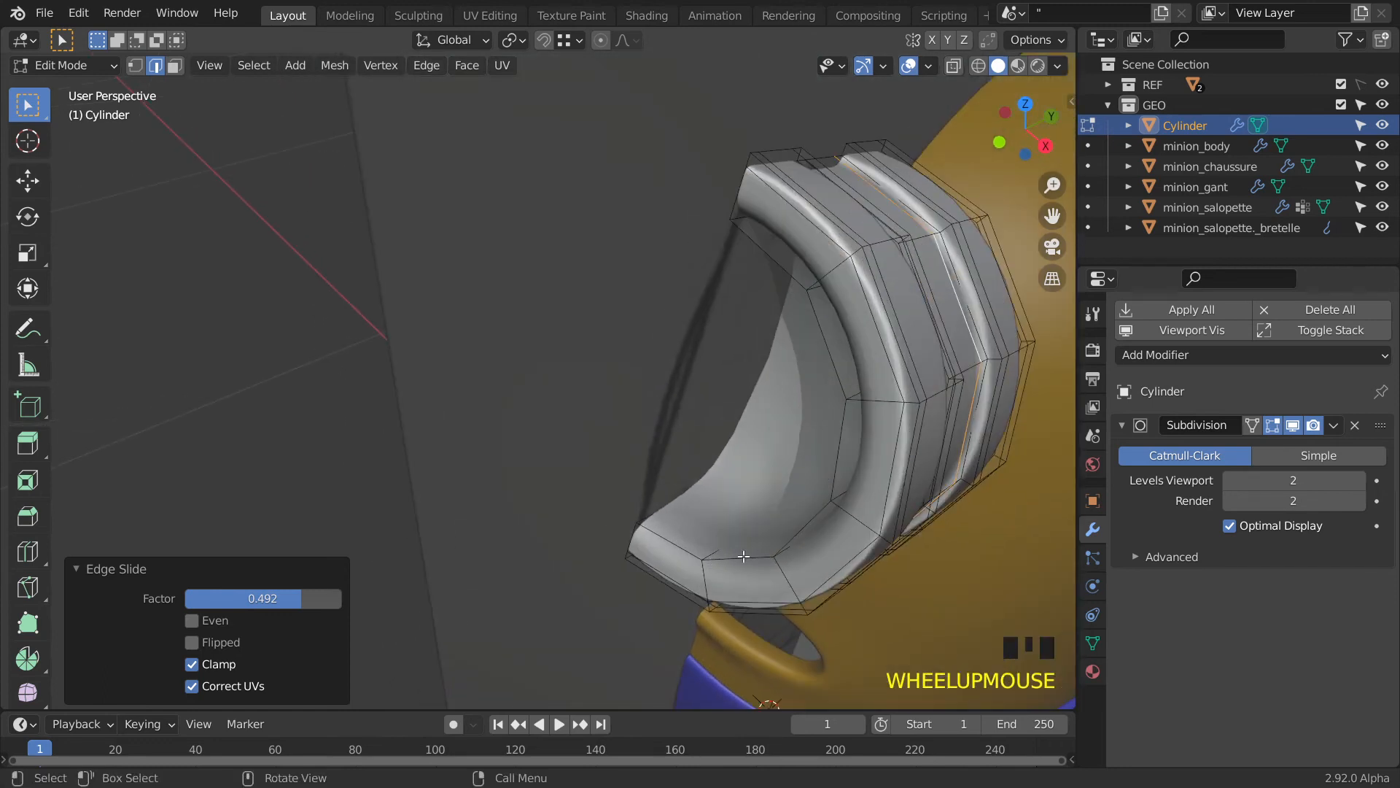
pyautogui.hotkey('ctrl', 'r')
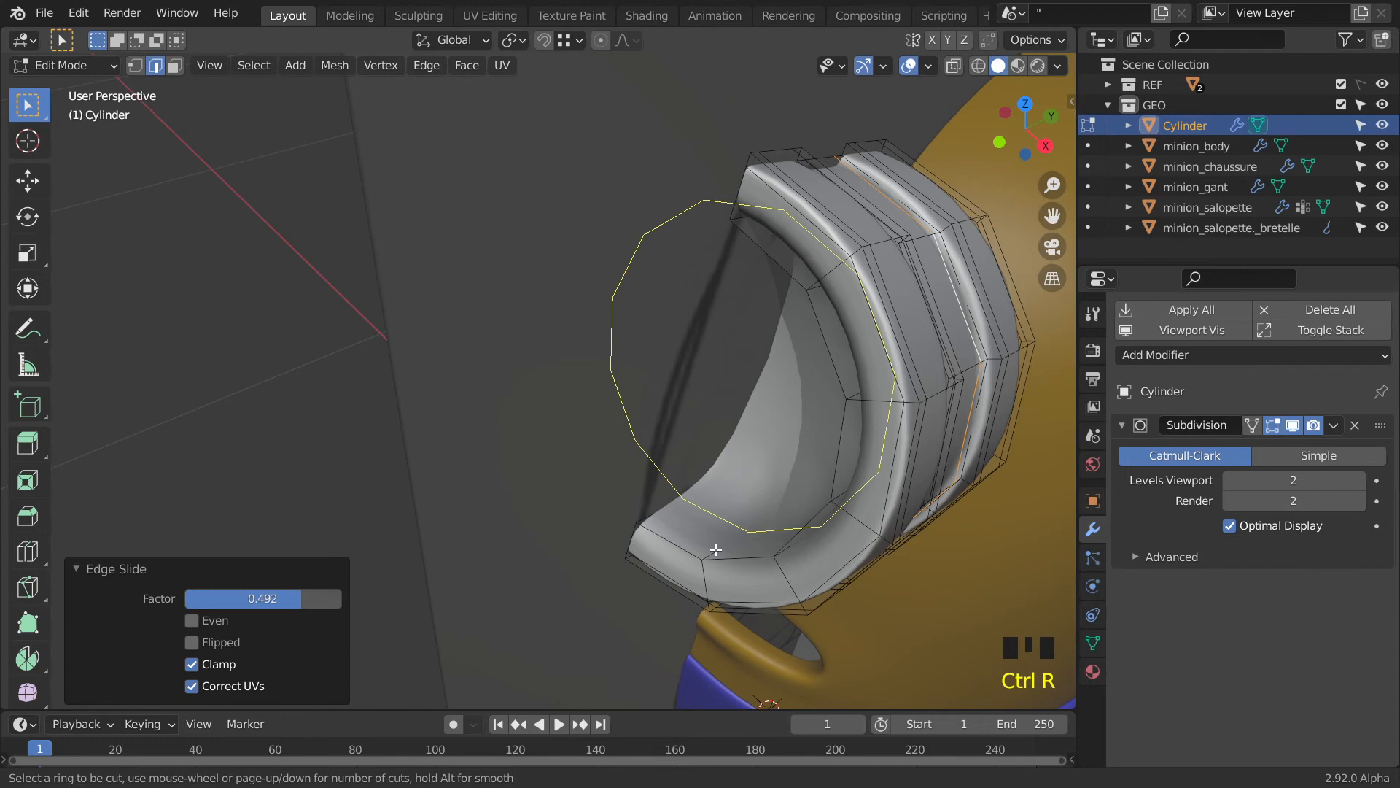
pyautogui.click(719, 552)
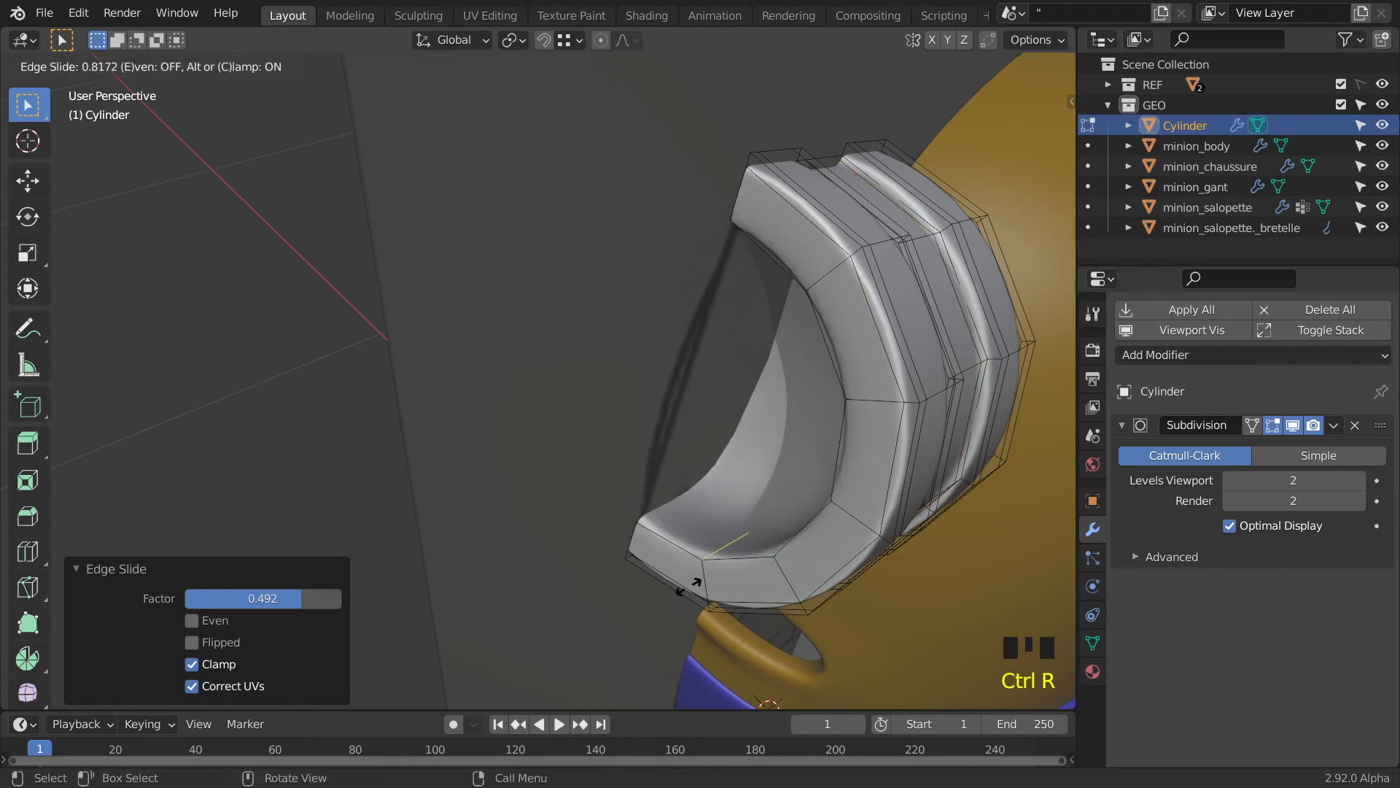
pyautogui.click(697, 586)
pyautogui.hotkey('ctrl', 'r')
pyautogui.click(705, 576)
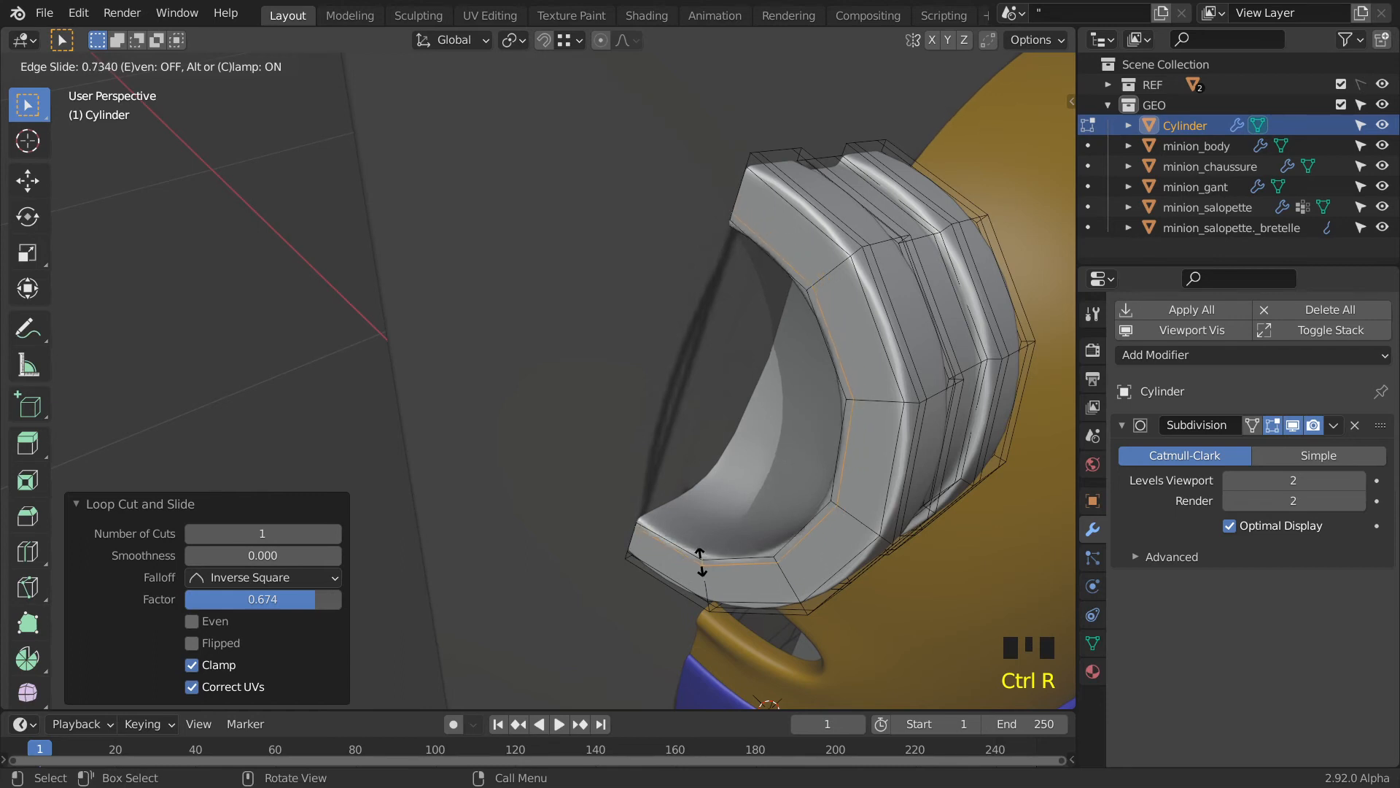
pyautogui.click(712, 564)
# Add another edge loop on the interior wall, slid by a factor of about -0.9 toward the recessed inner face.
pyautogui.scroll(-3, 712, 564)
pyautogui.moveTo(712, 564); pyautogui.dragTo(803, 530, button='middle')
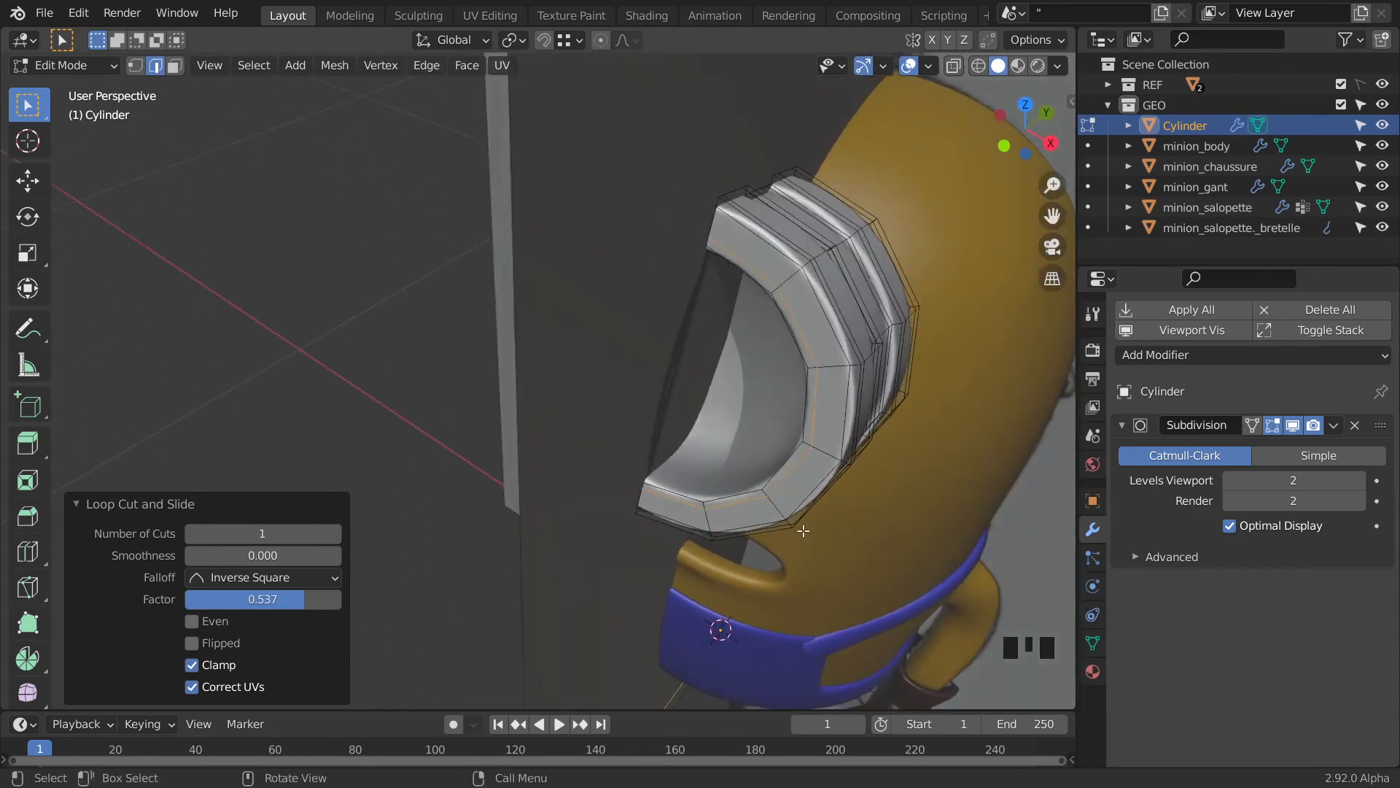
pyautogui.hotkey('ctrl', 'r')
pyautogui.click(734, 477)
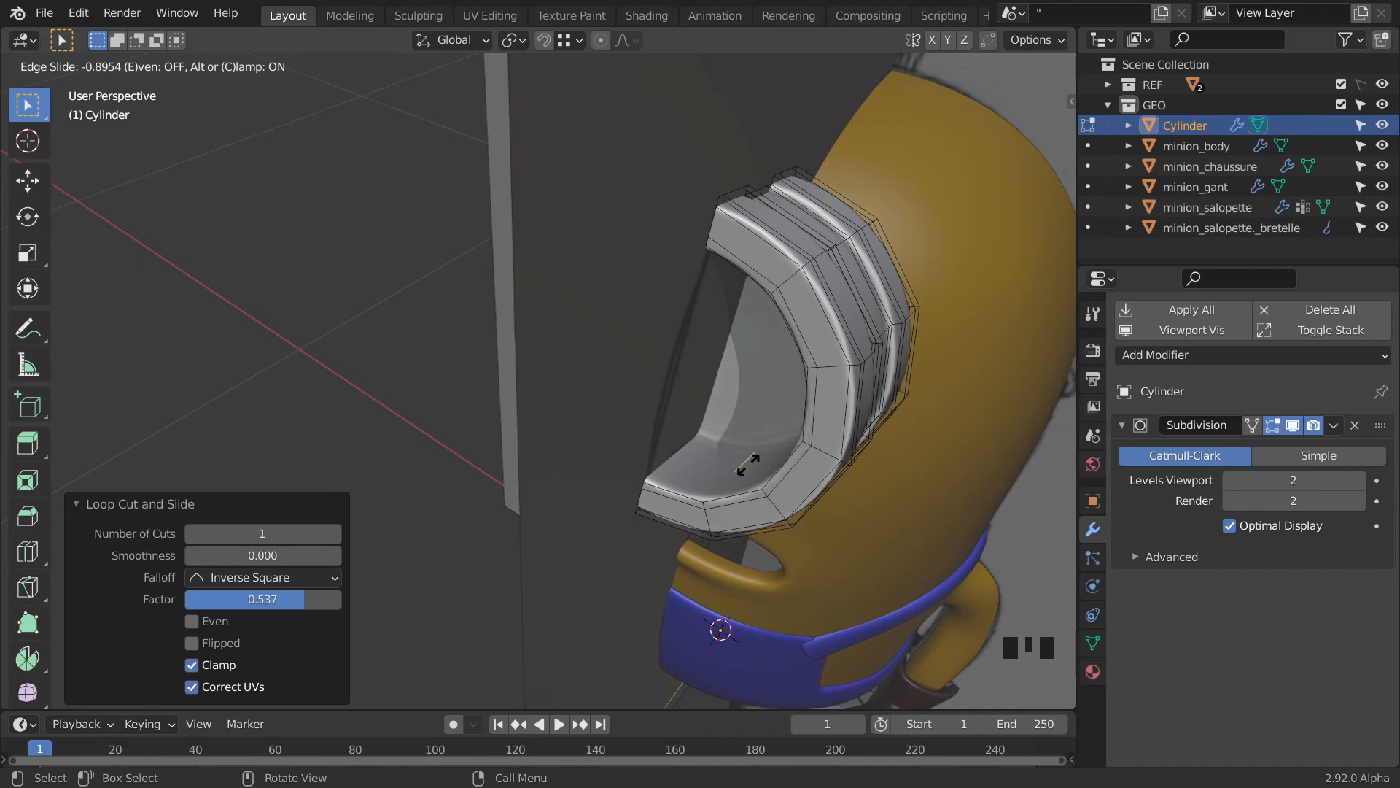
pyautogui.click(747, 464)
# Select the cylinder's rear cap face next to the body and inset it by 0.005109 m.
pyautogui.scroll(-3, 748, 464)
pyautogui.moveTo(757, 457); pyautogui.dragTo(625, 321, button='middle')
pyautogui.click(629, 316)
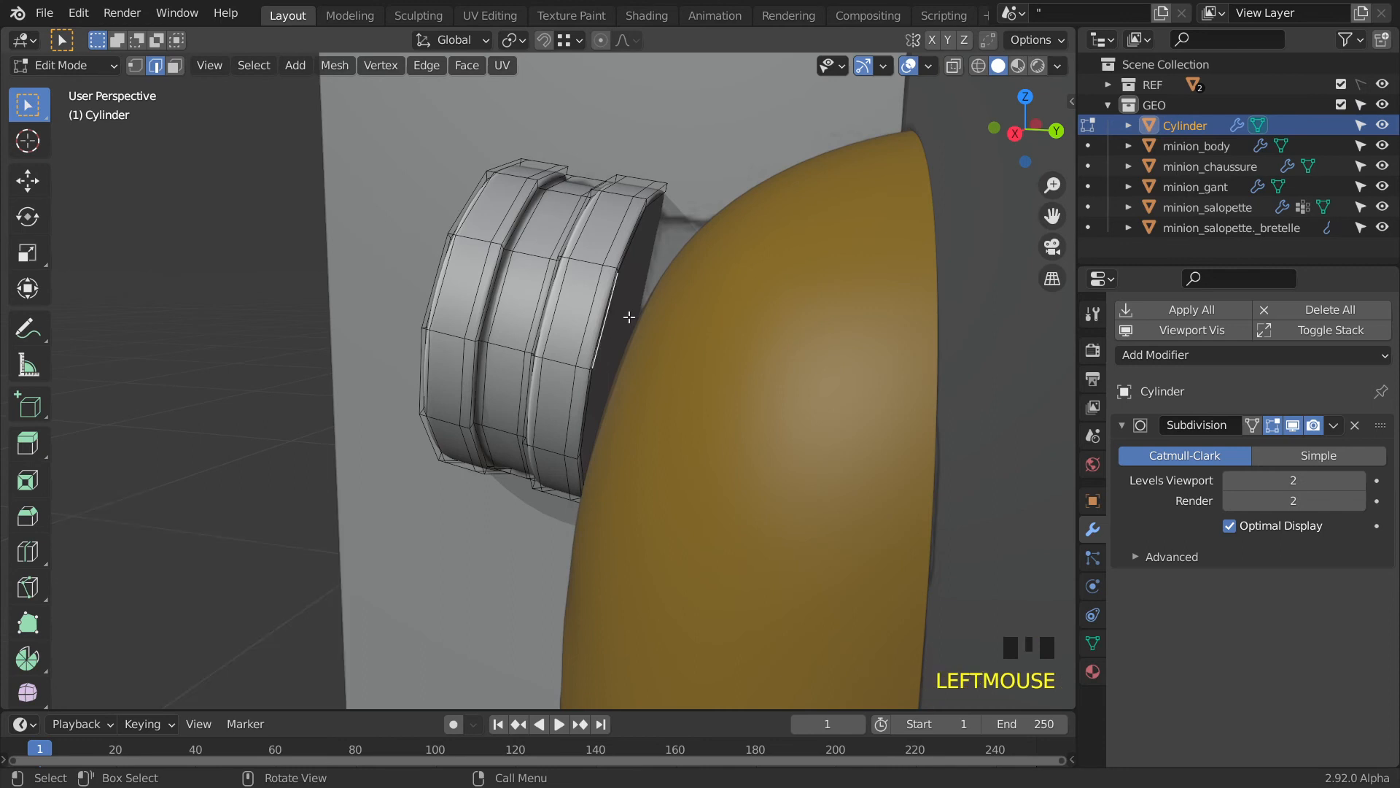
pyautogui.press('3')
pyautogui.click(629, 316)
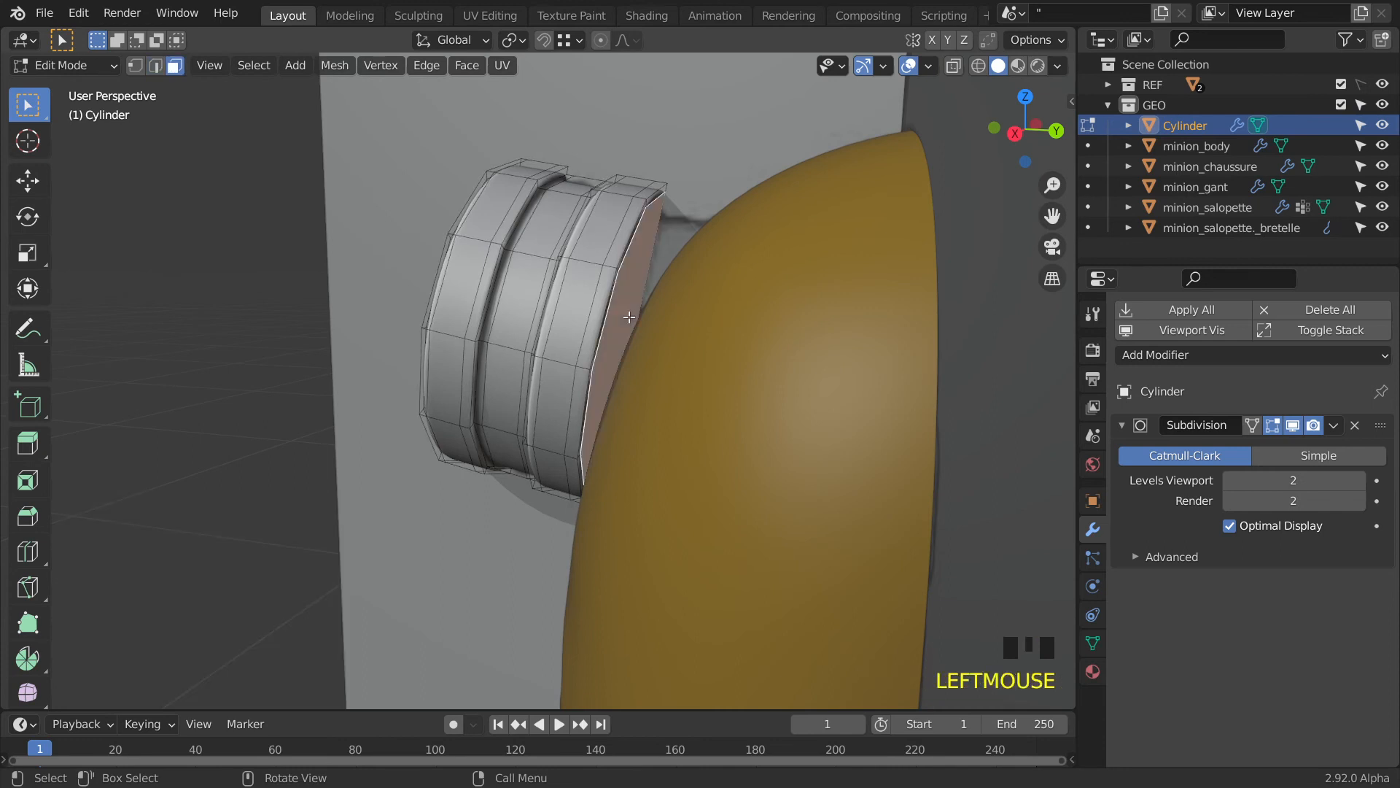
pyautogui.moveTo(629, 317); pyautogui.dragTo(571, 302, button='middle')
pyautogui.press('KP_Decimal')
pyautogui.scroll(-2, 571, 301)
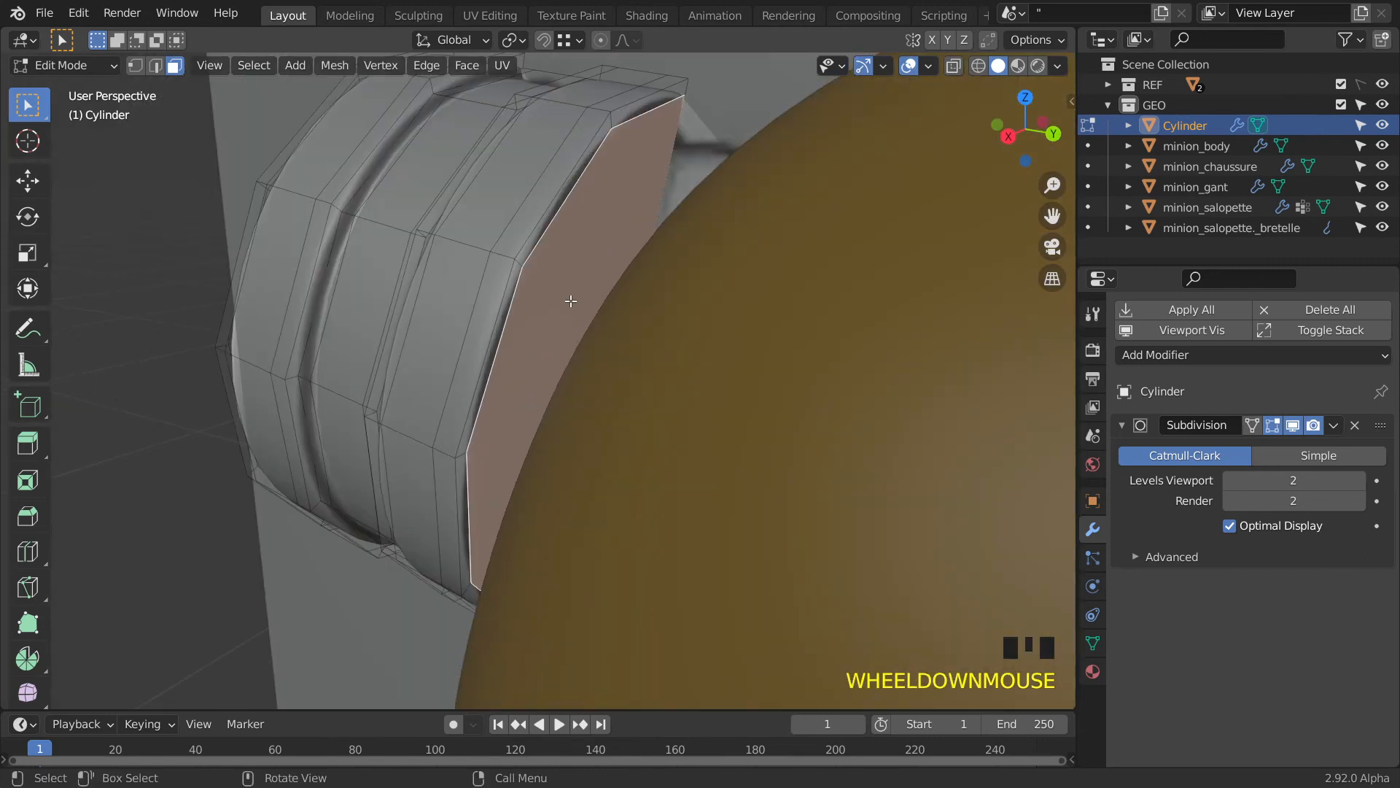
pyautogui.press('i')
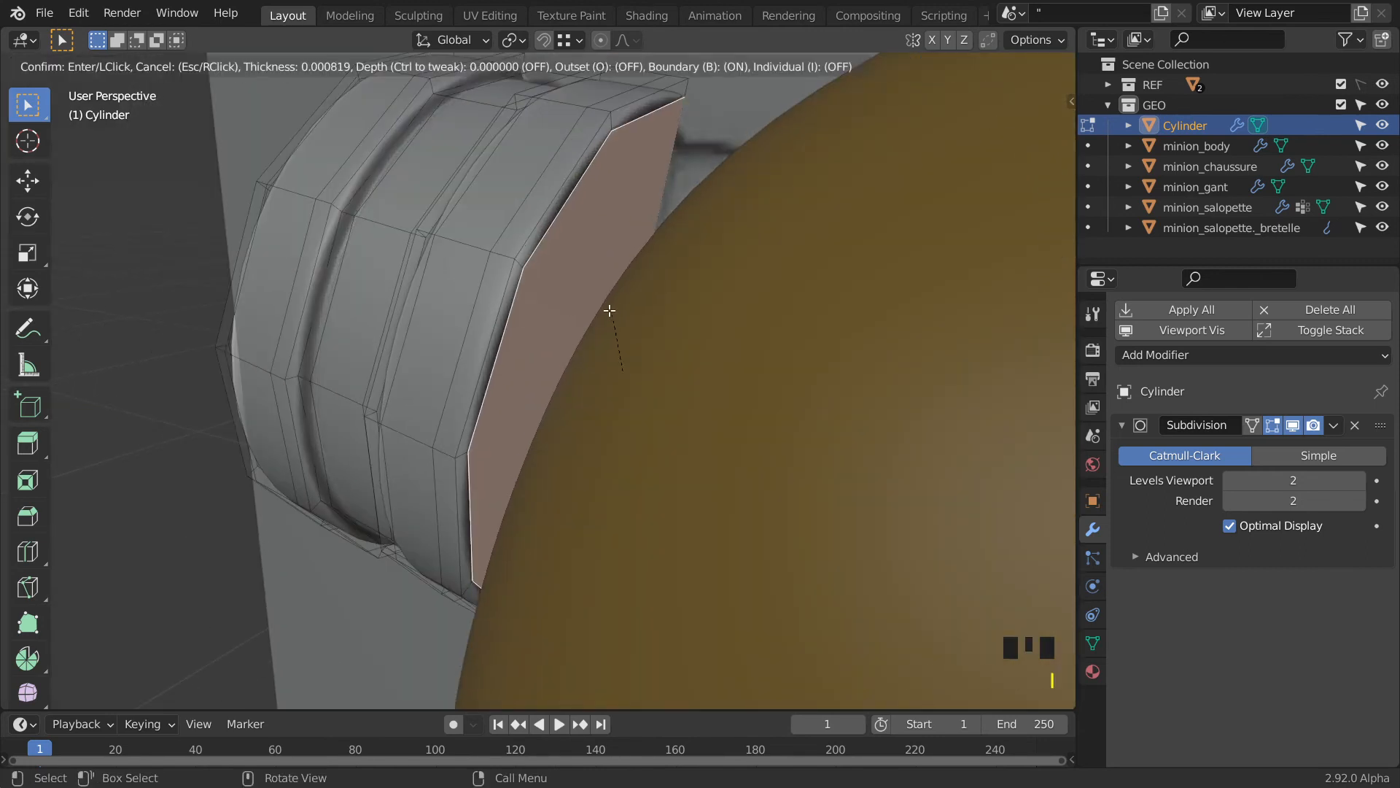
pyautogui.click(599, 323)
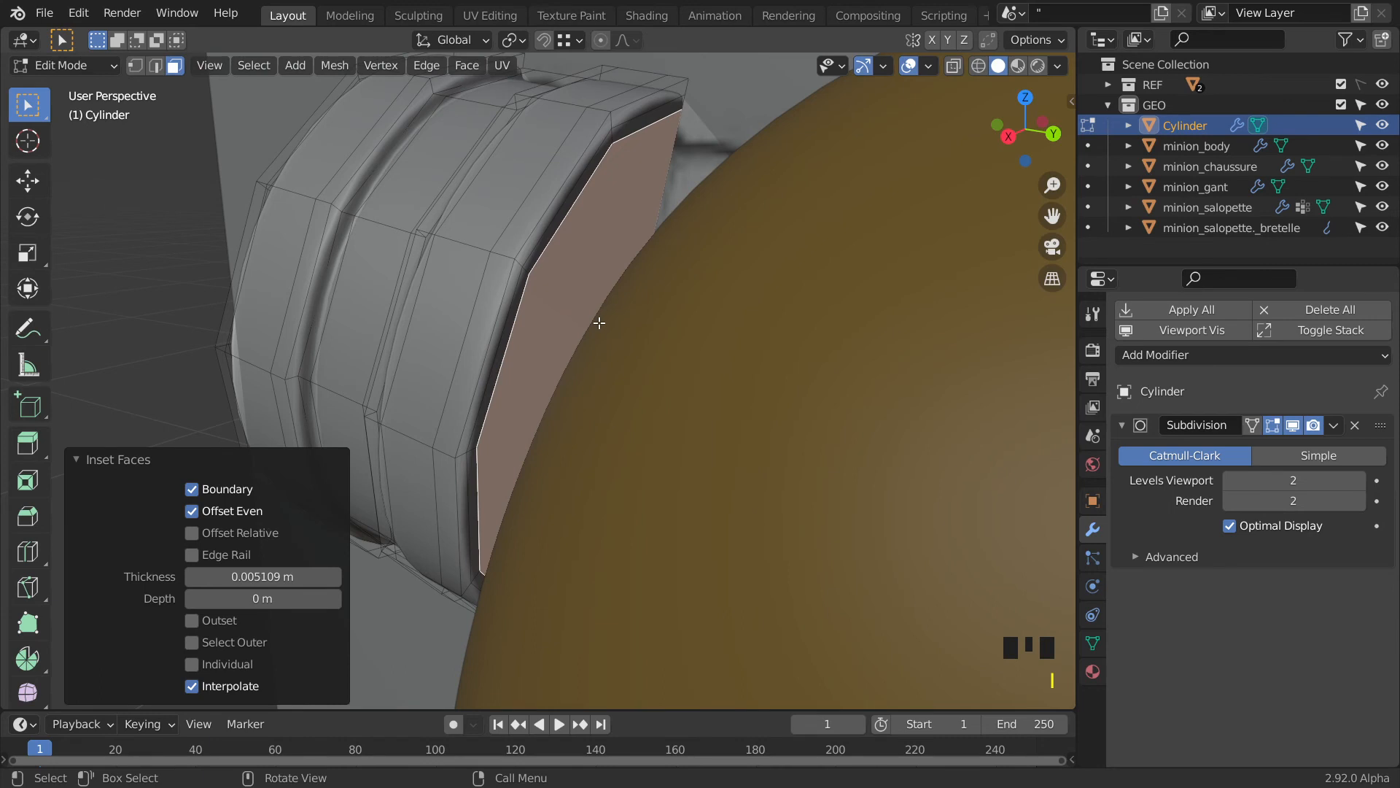
pyautogui.press('e')
pyautogui.click(600, 323)
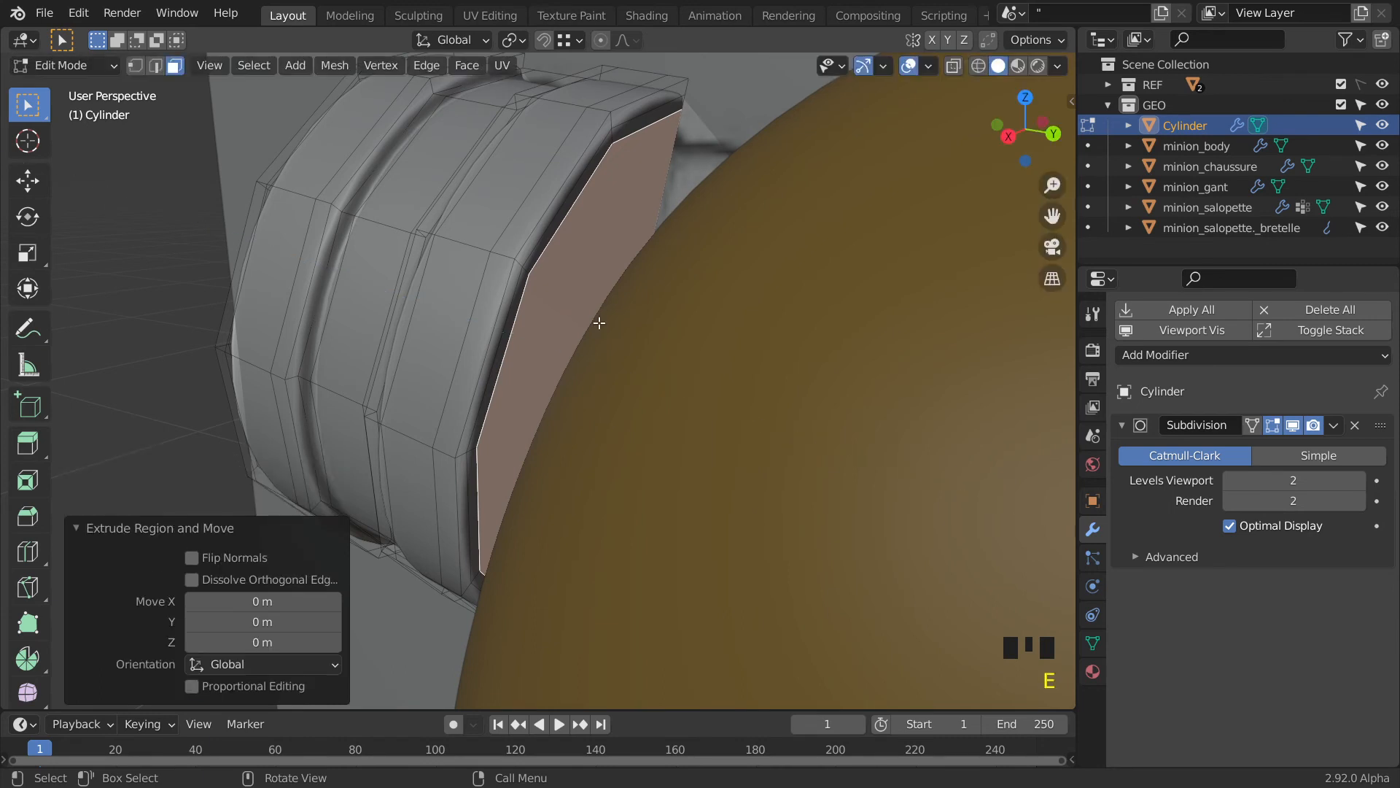
pyautogui.press('ctrl')
pyautogui.hotkey('ctrl', 'z')
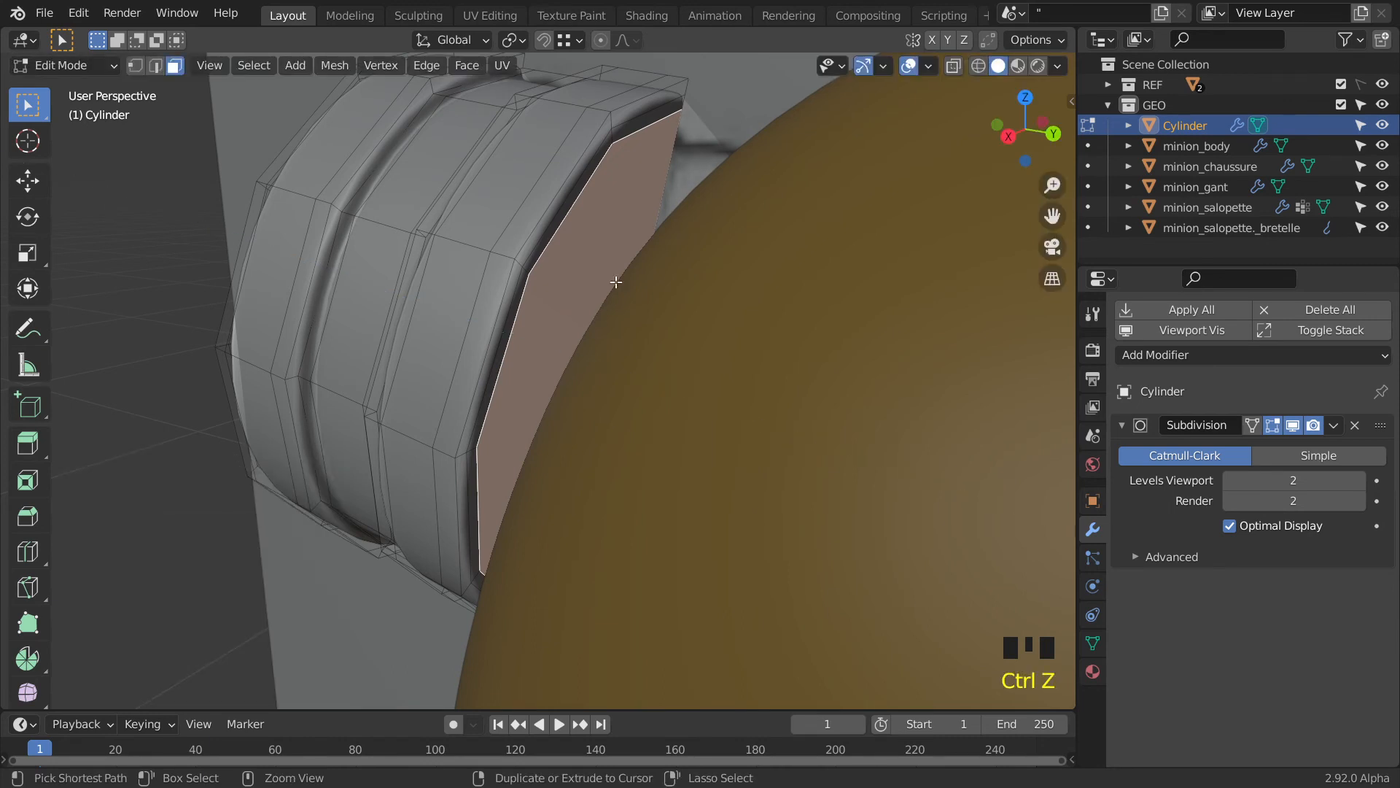
# Replace the rear cap's last inset with one of 0.01256 m, and extrude the inset face 0.035876 m into the body.
pyautogui.hotkey('ctrl', 'z')
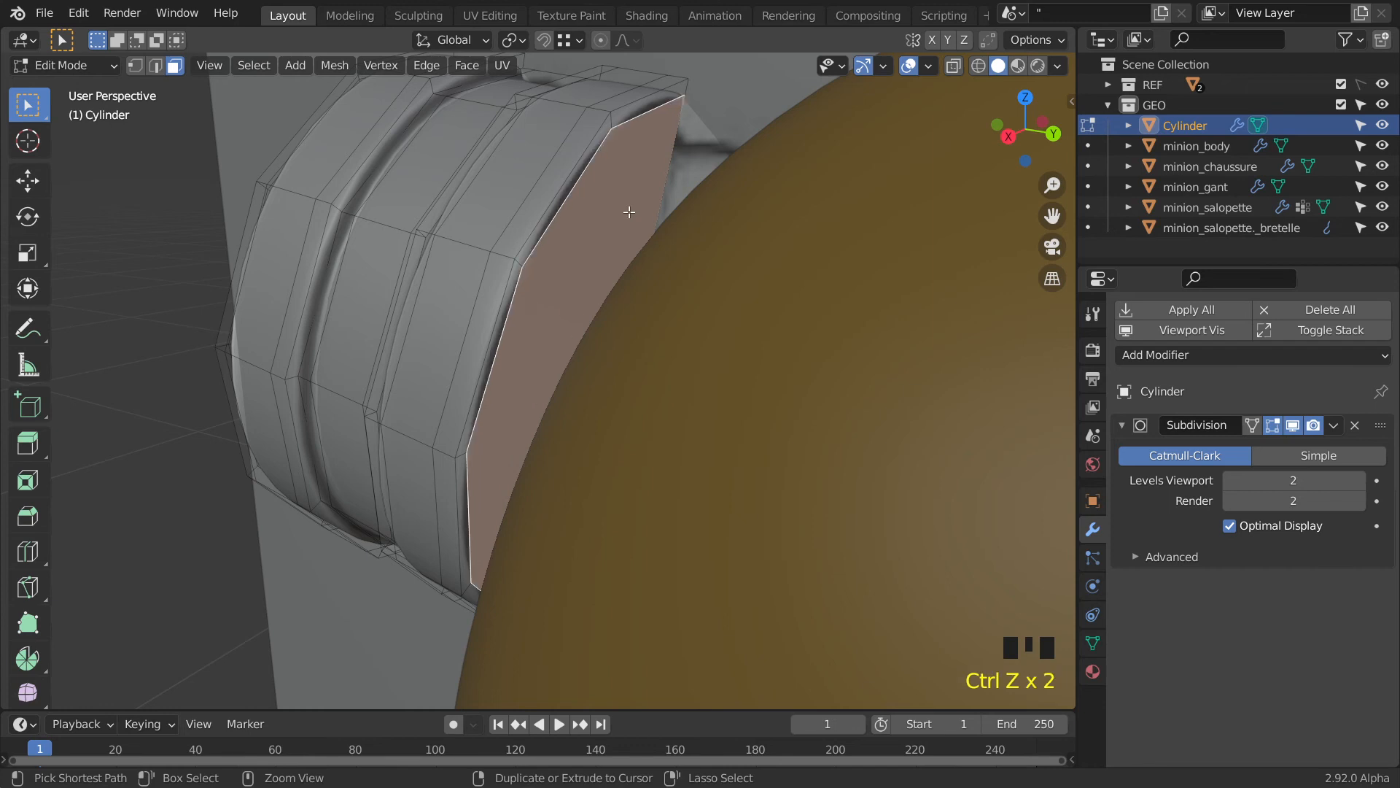
pyautogui.press('i')
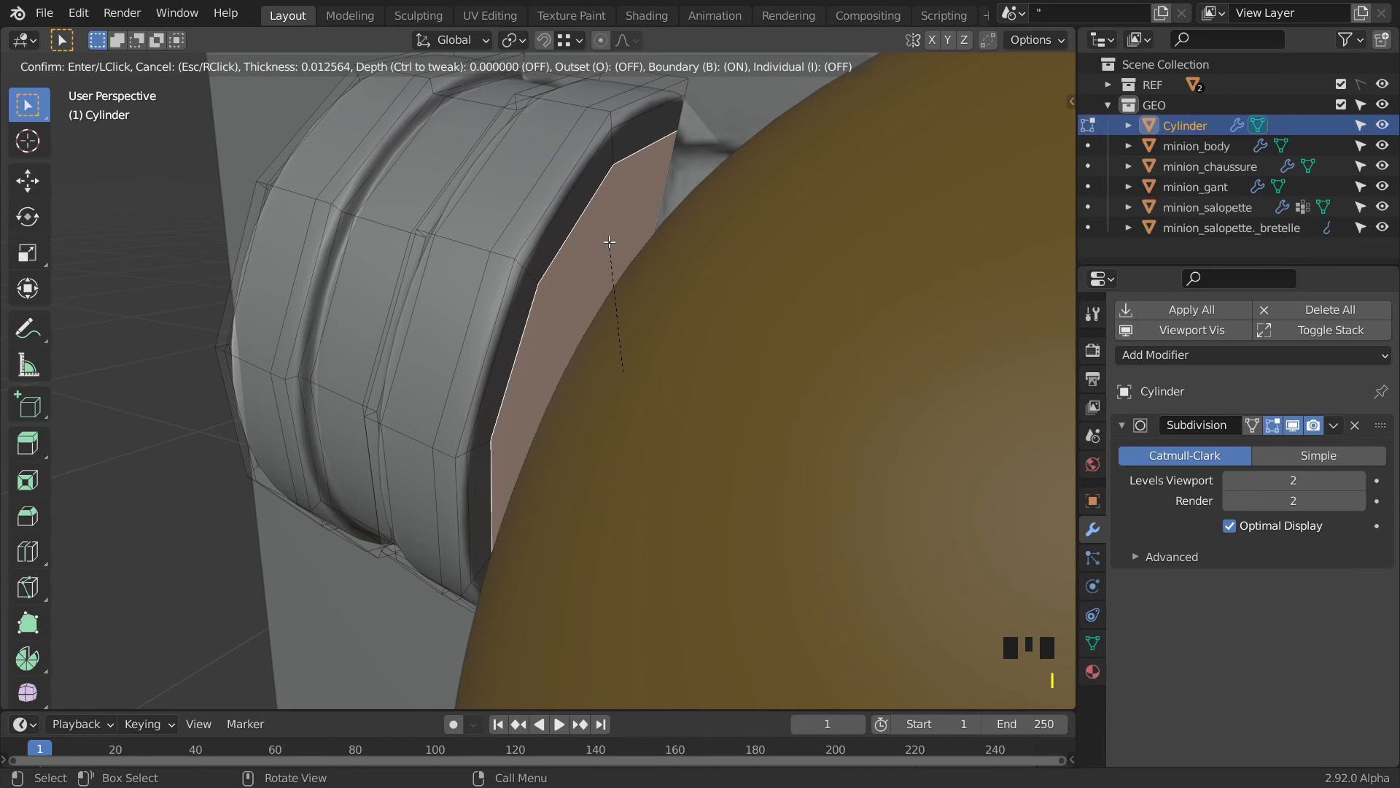
pyautogui.click(610, 242)
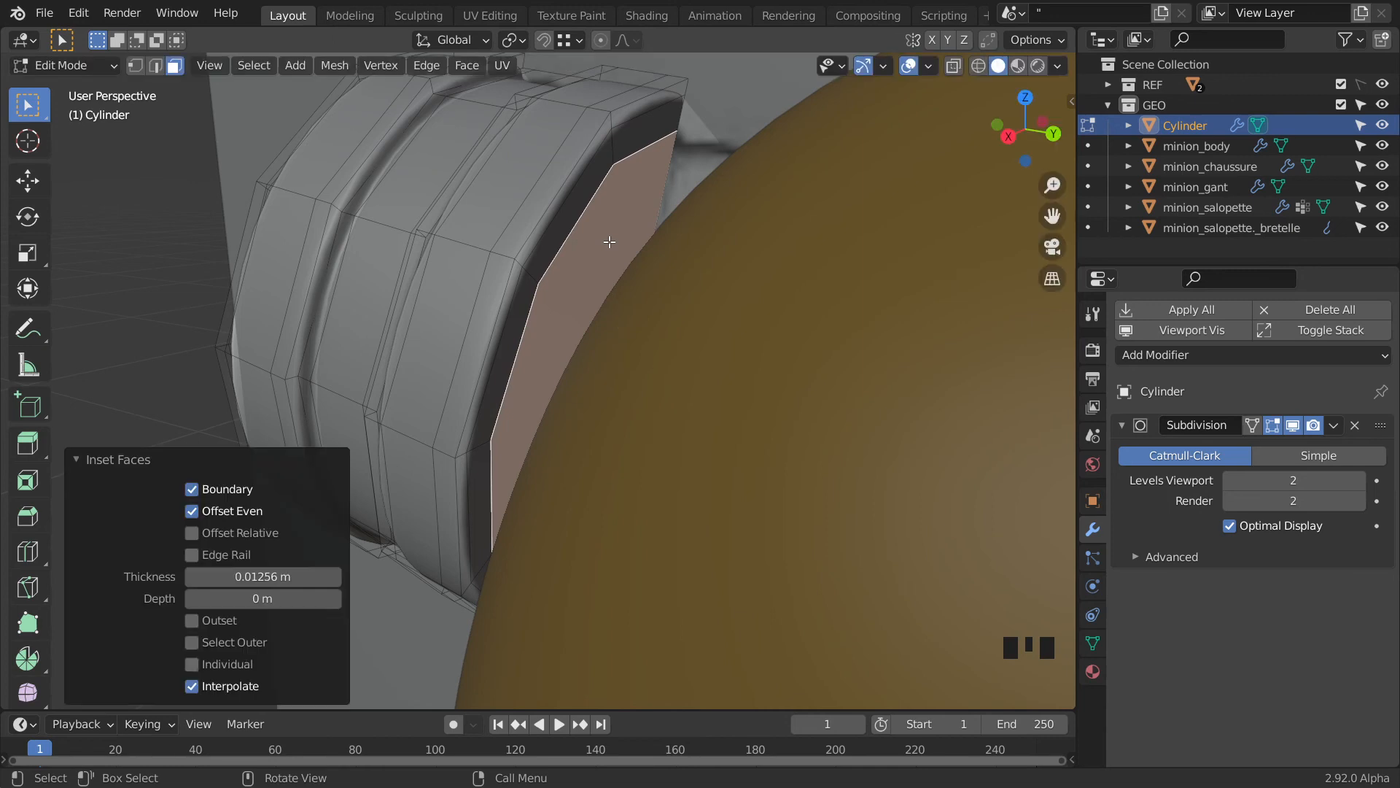
pyautogui.press('e')
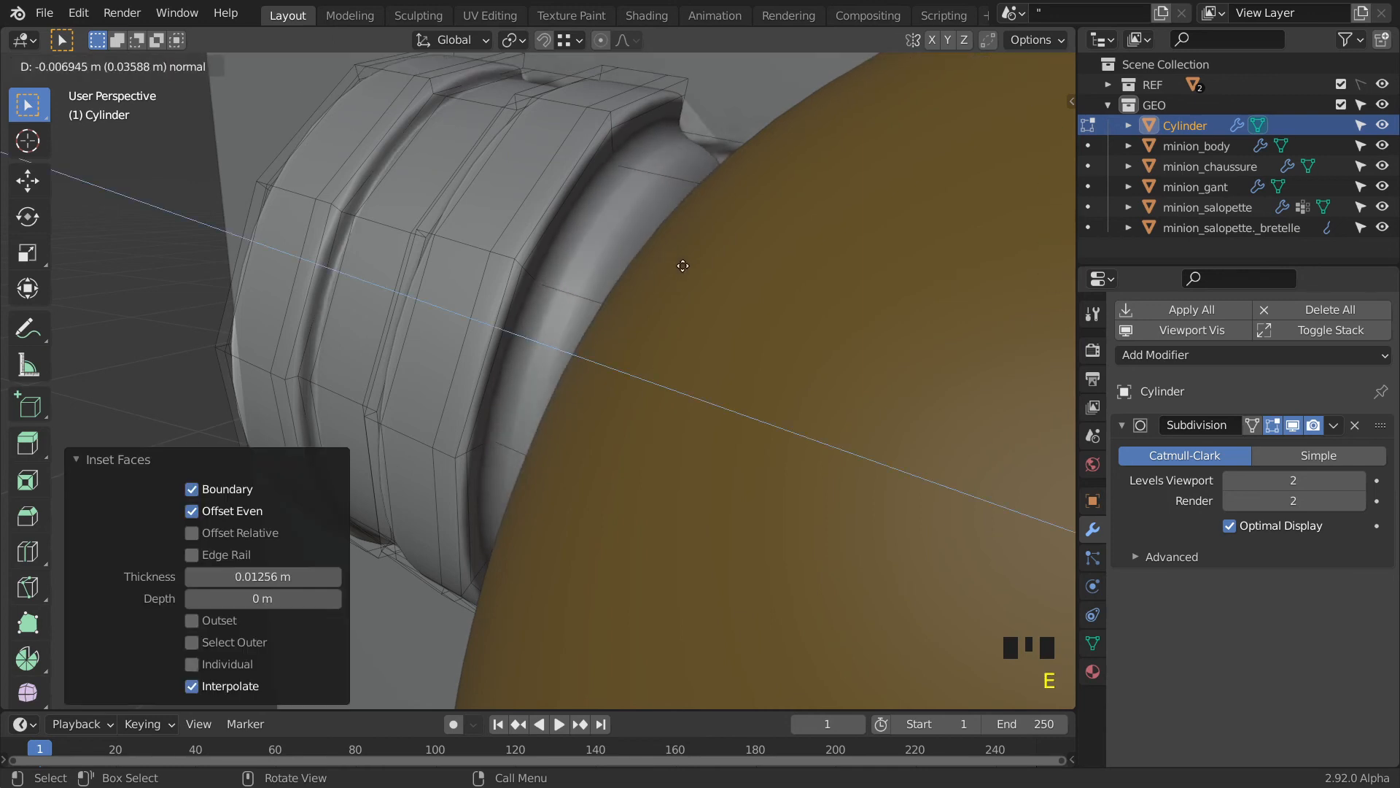
pyautogui.click(683, 267)
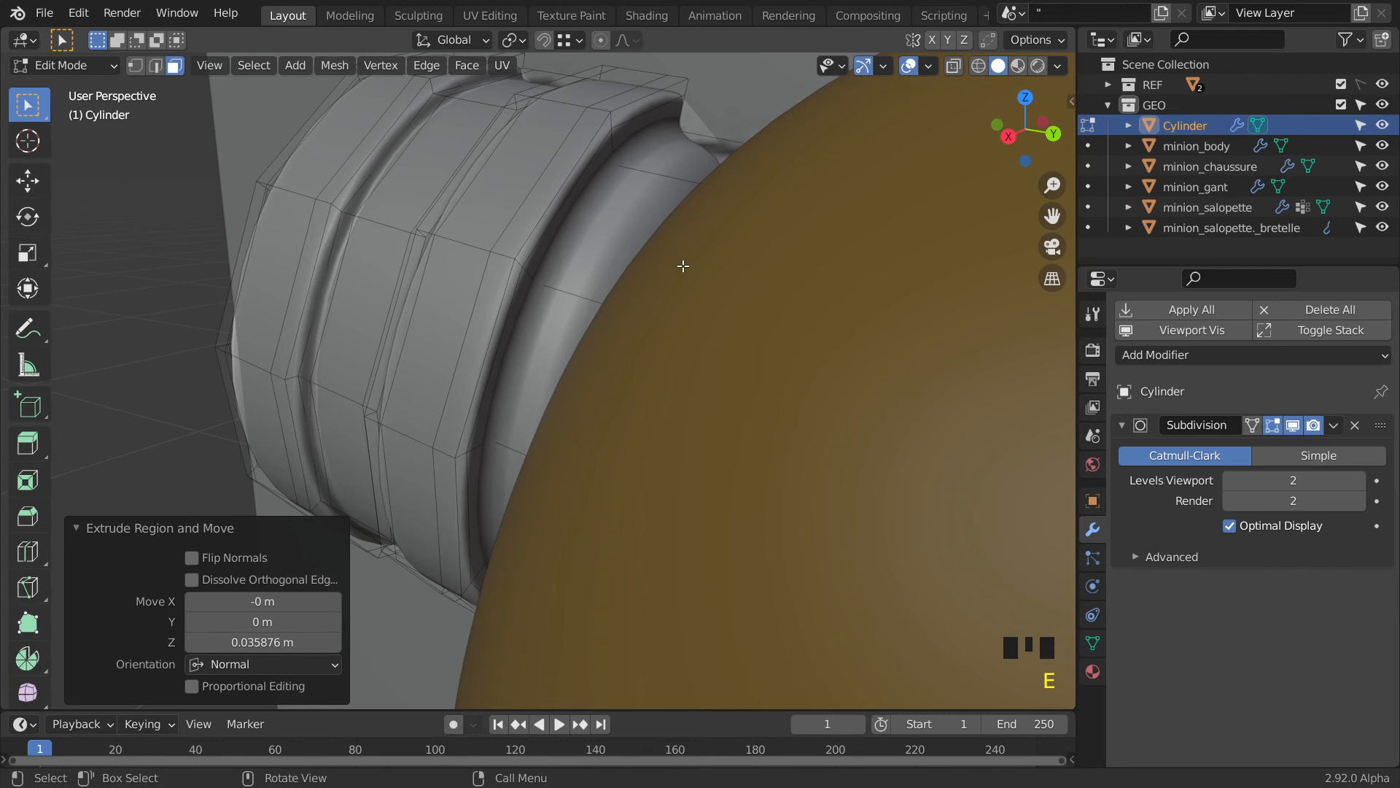
# Delete the extruded end cap face inside the body, using X-ray display to see it.
pyautogui.scroll(-3, 683, 266)
pyautogui.hotkey('alt', 'z')
pyautogui.scroll(-1, 683, 267)
pyautogui.moveTo(683, 267); pyautogui.dragTo(673, 284, button='middle')
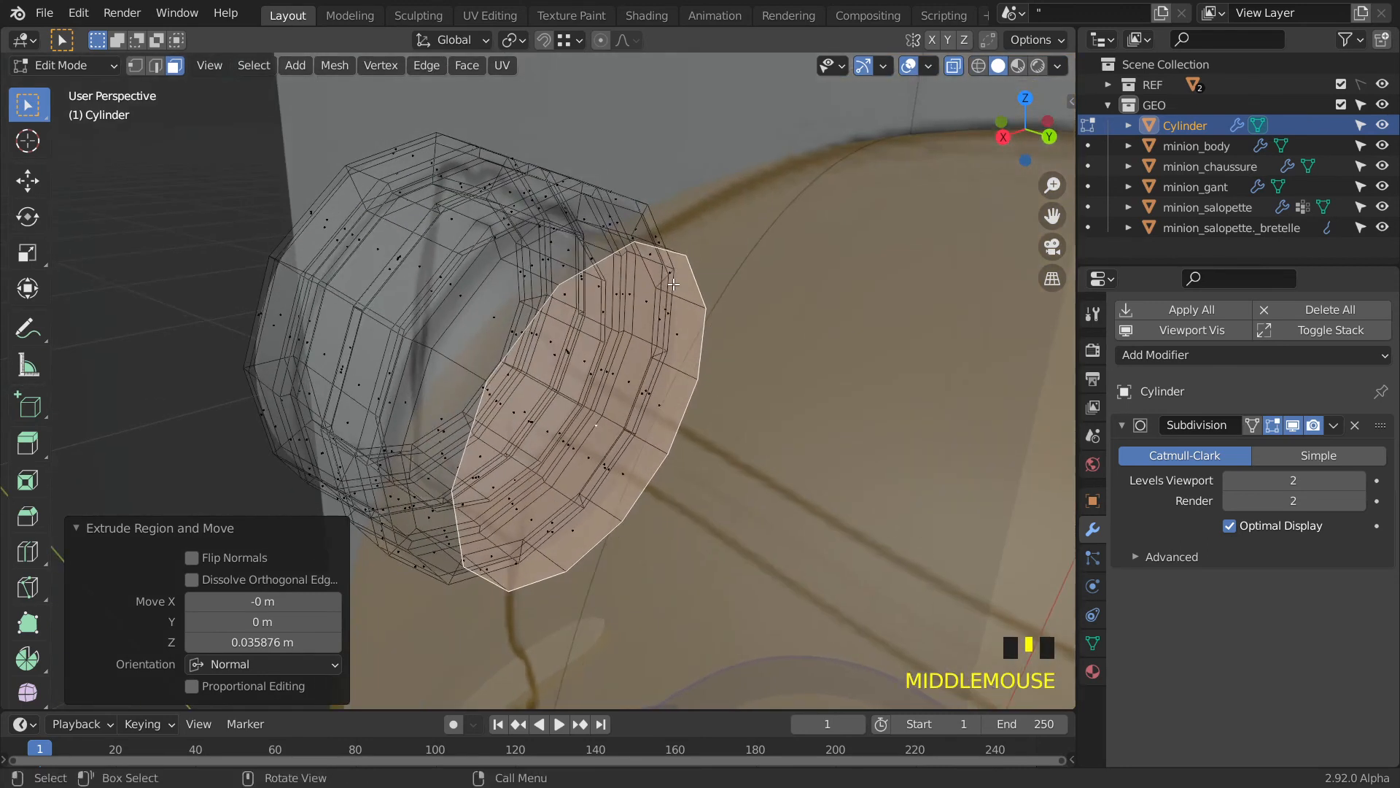
pyautogui.press('x')
pyautogui.click(672, 285)
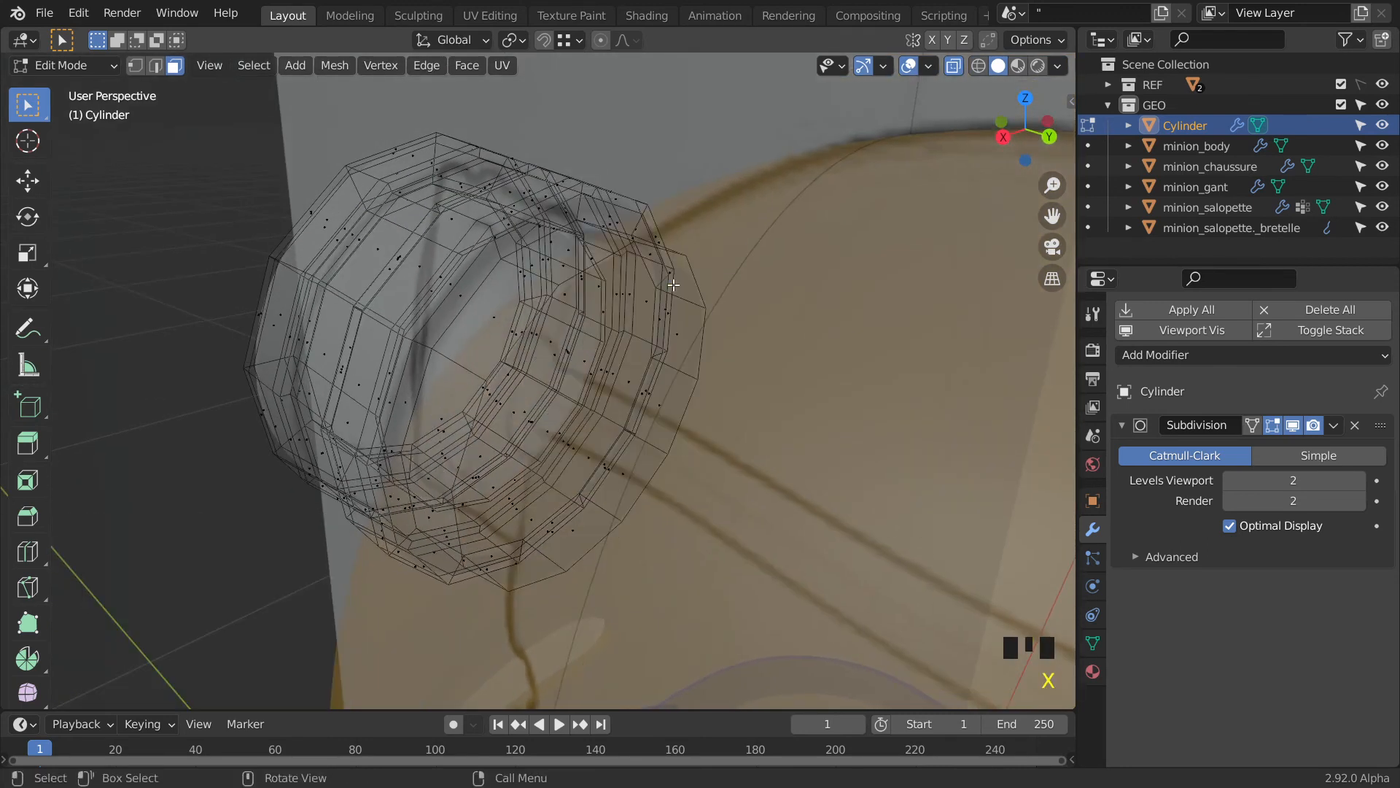
pyautogui.hotkey('alt', 'z')
# Add one edge loop around the extruded rear neck, slid toward the adjoining rim by a factor of 0.739.
pyautogui.moveTo(673, 284)
pyautogui.mouseDown(button='middle')
pyautogui.moveTo(741, 287)
pyautogui.moveTo(738, 299)
pyautogui.moveTo(711, 248)
pyautogui.mouseUp(button='middle')
pyautogui.scroll(2, 702, 216)
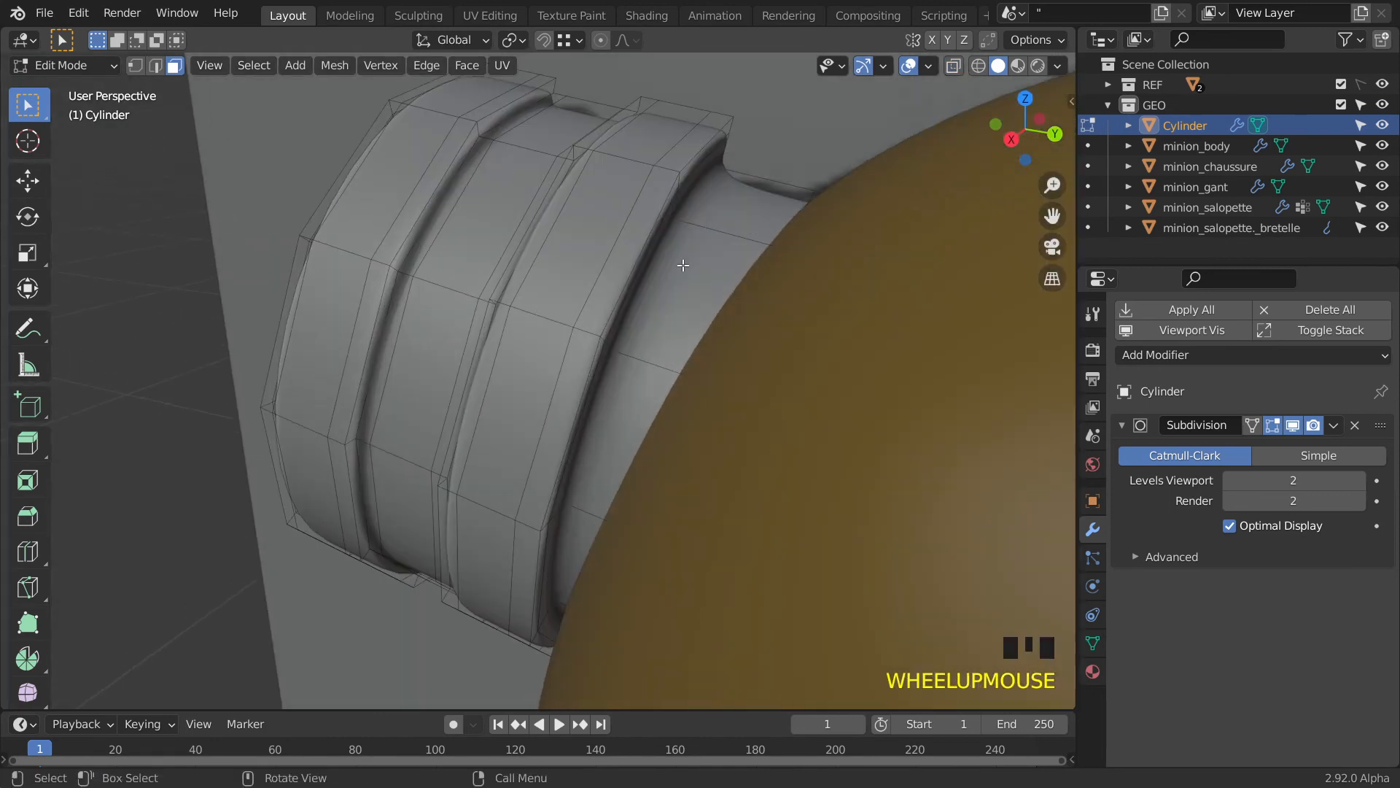
pyautogui.hotkey('ctrl', 'r')
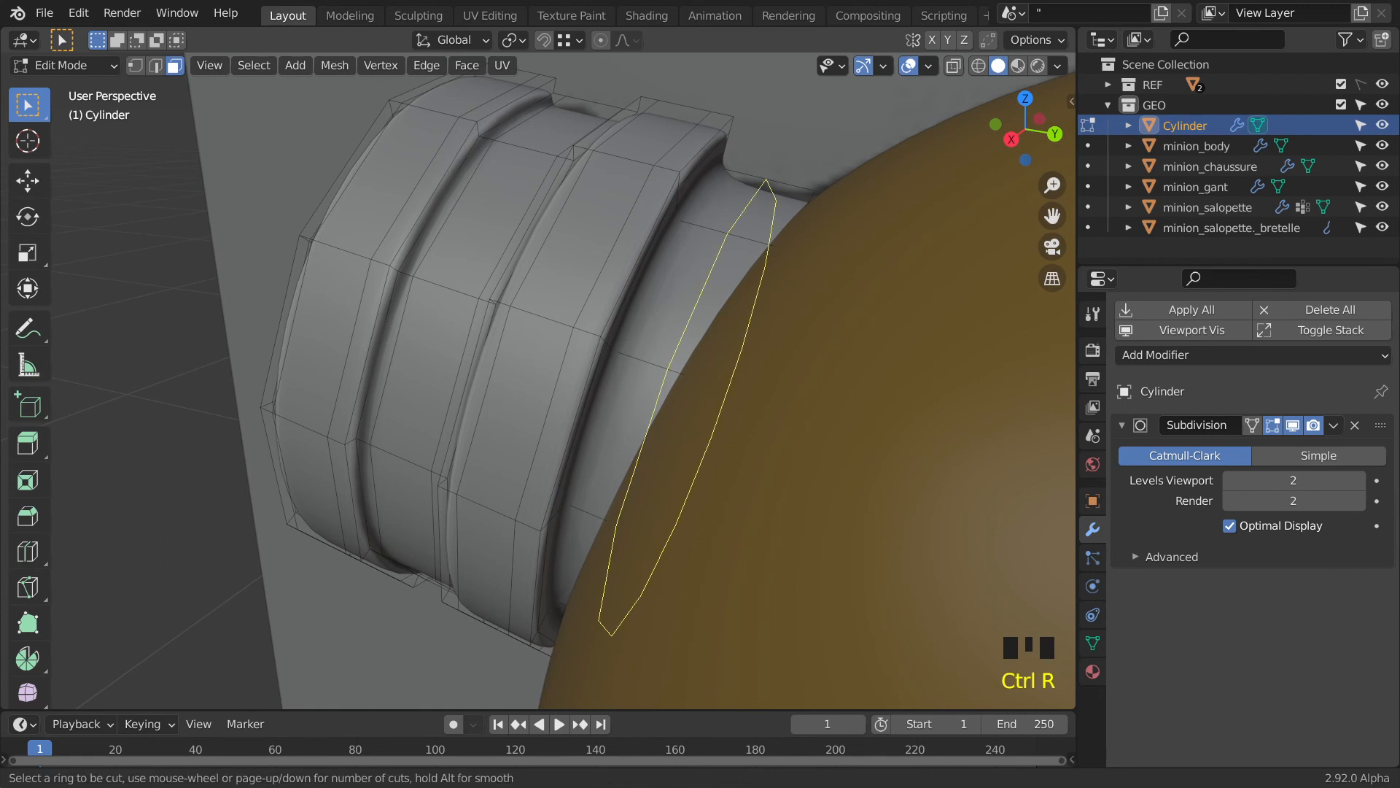
pyautogui.click(697, 212)
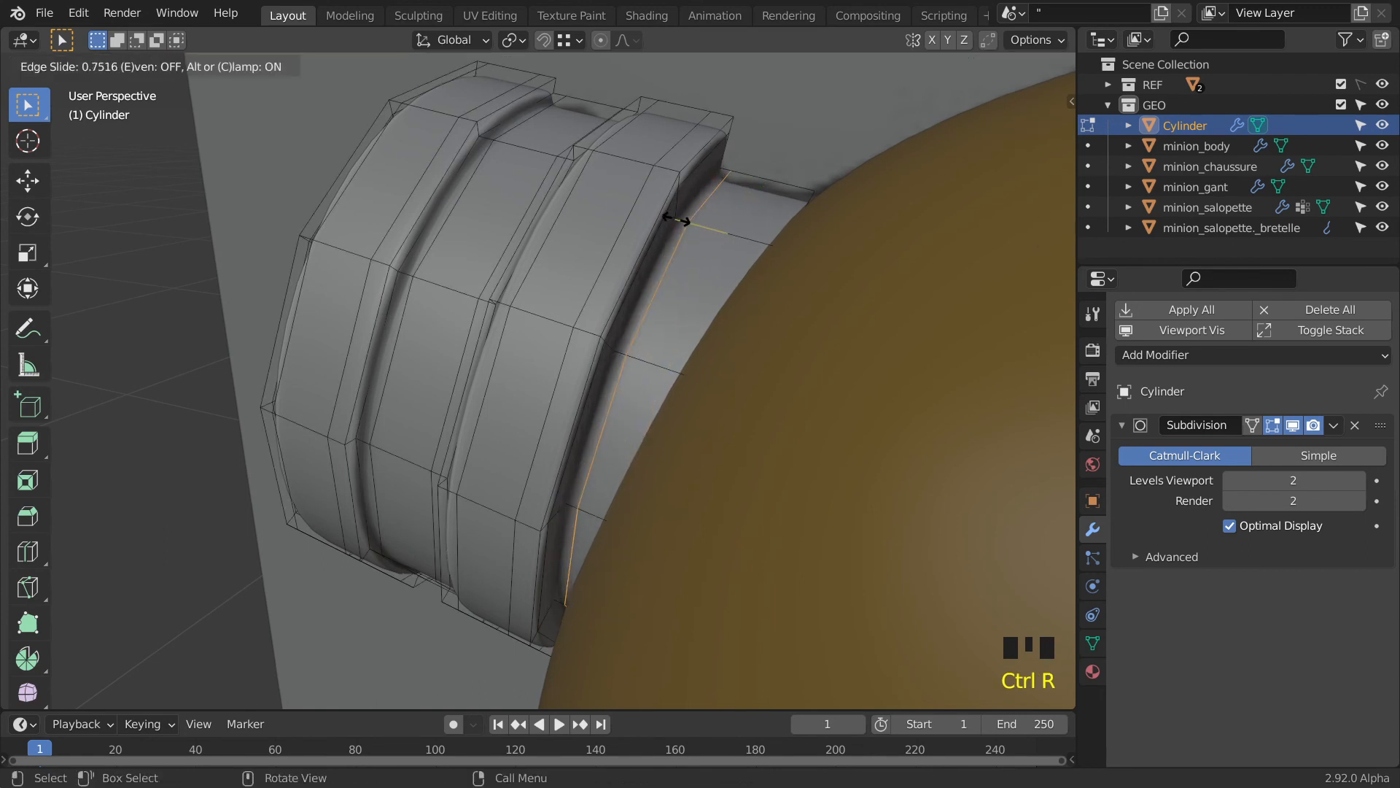
pyautogui.click(677, 221)
# Create a new material for the goggle cylinder and name it minion_lunette.
pyautogui.moveTo(677, 220); pyautogui.dragTo(810, 299, button='middle')
pyautogui.scroll(-2, 729, 217)
pyautogui.scroll(-2, 718, 237)
pyautogui.scroll(-1, 810, 300)
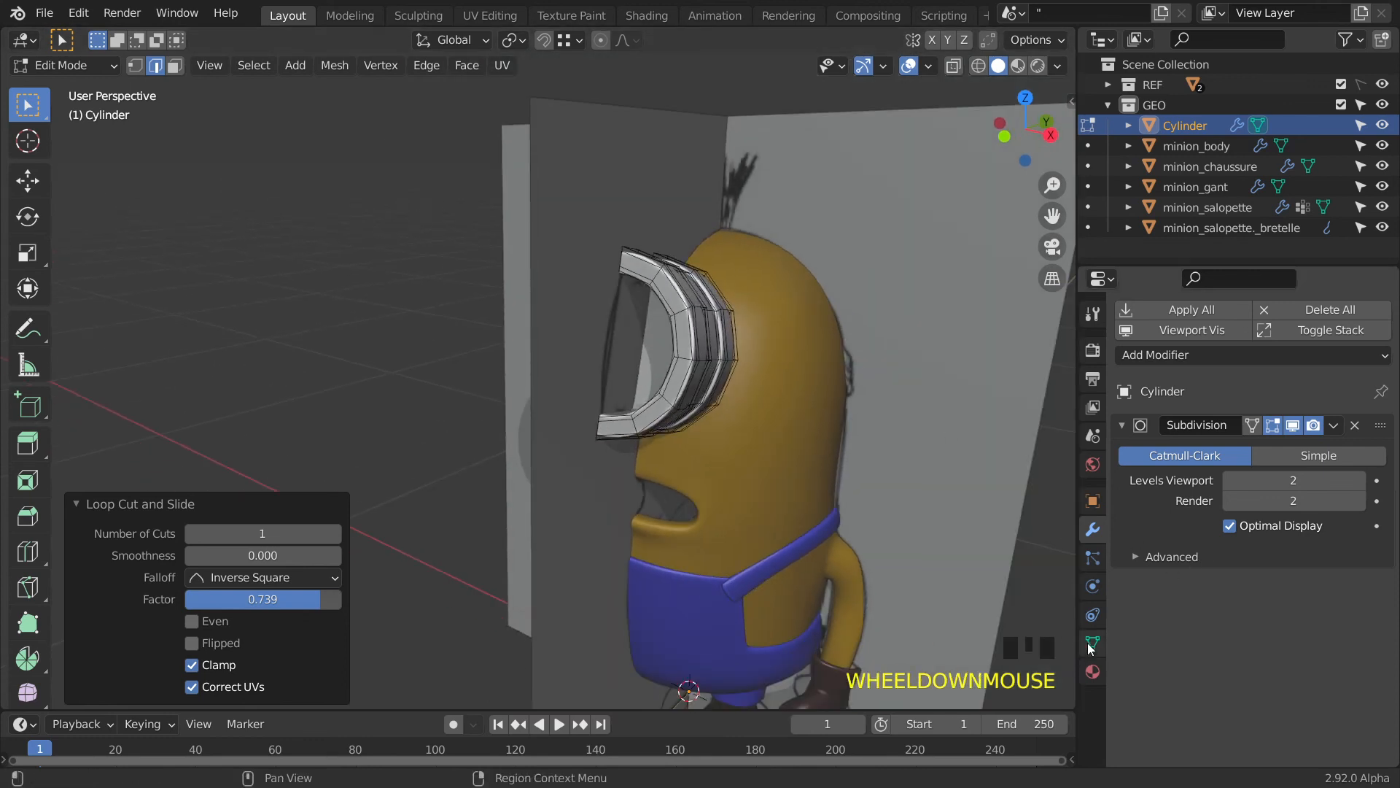
pyautogui.click(1092, 671)
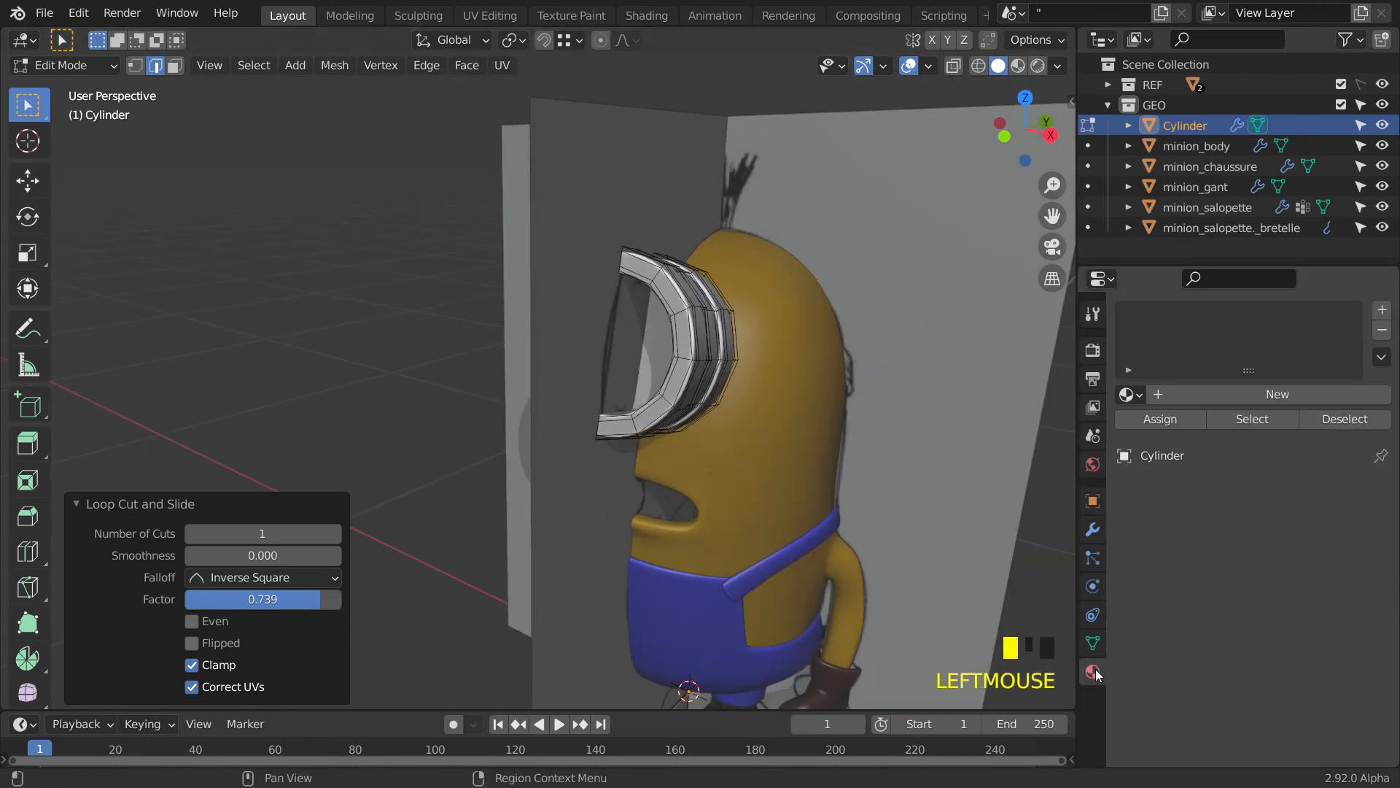
pyautogui.click(1215, 395)
pyautogui.doubleClick(1234, 398)
pyautogui.write('minion_lunette')
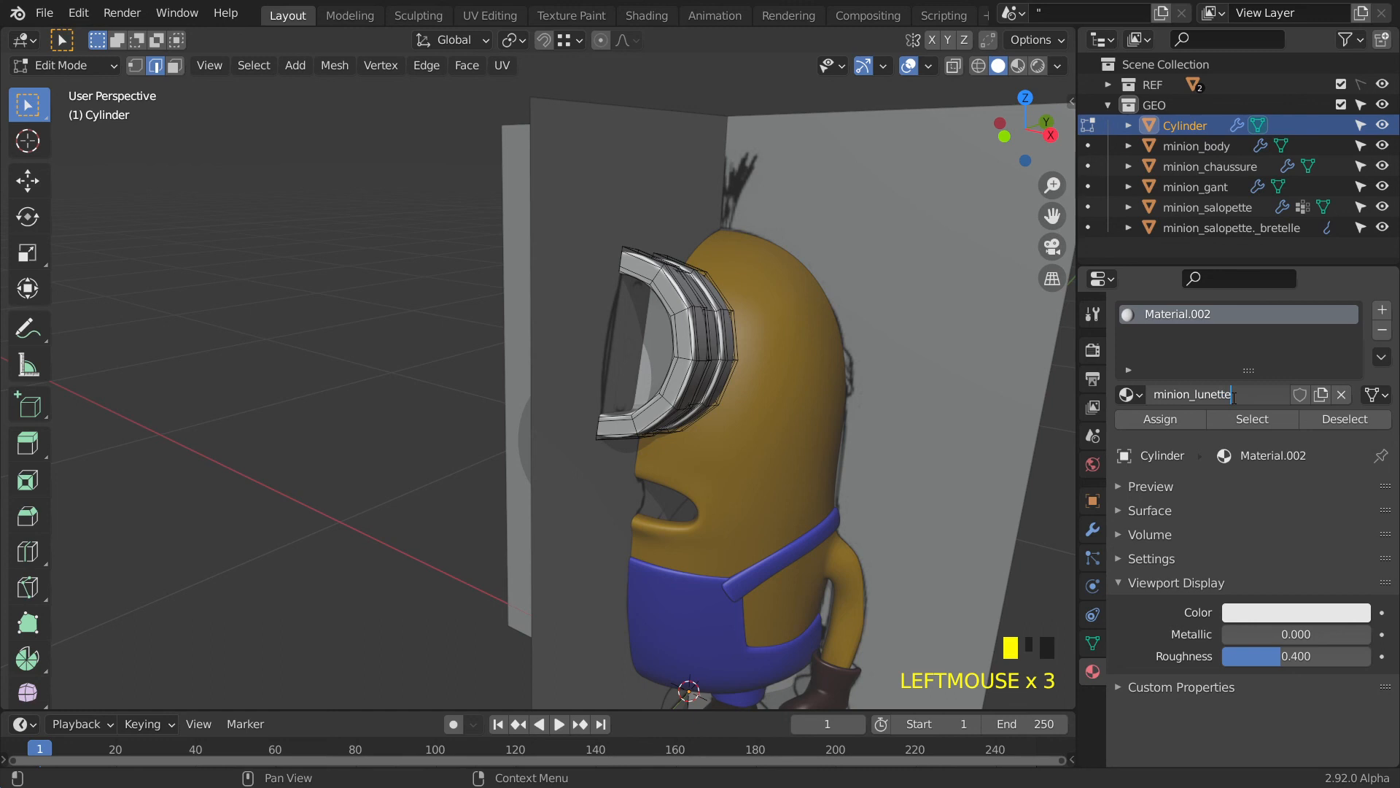
pyautogui.press('Return')
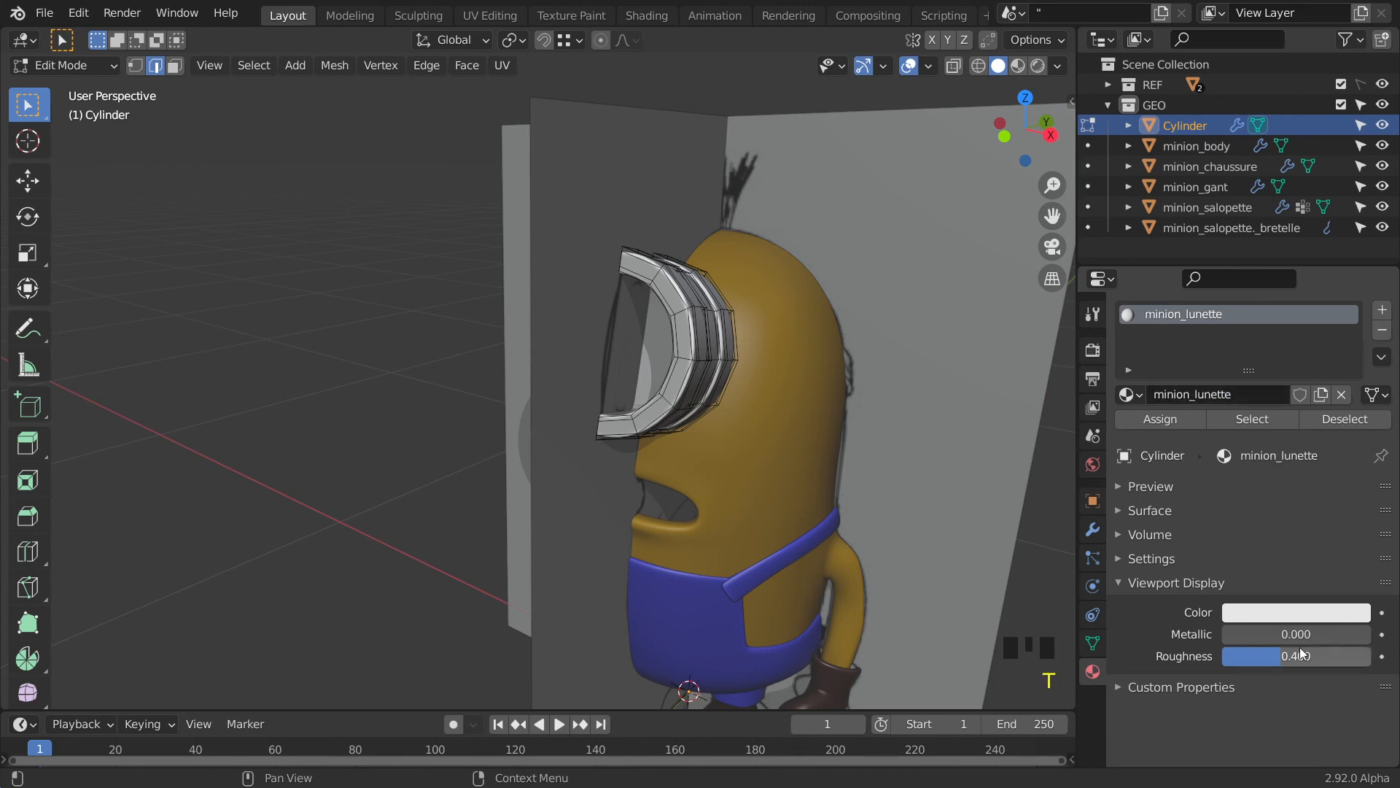
# Set the material's viewport display to a grey colour of value 0.690, metallic 0.767 and roughness 0.385.
pyautogui.click(1269, 611)
pyautogui.moveTo(1354, 332); pyautogui.dragTo(1354, 364)
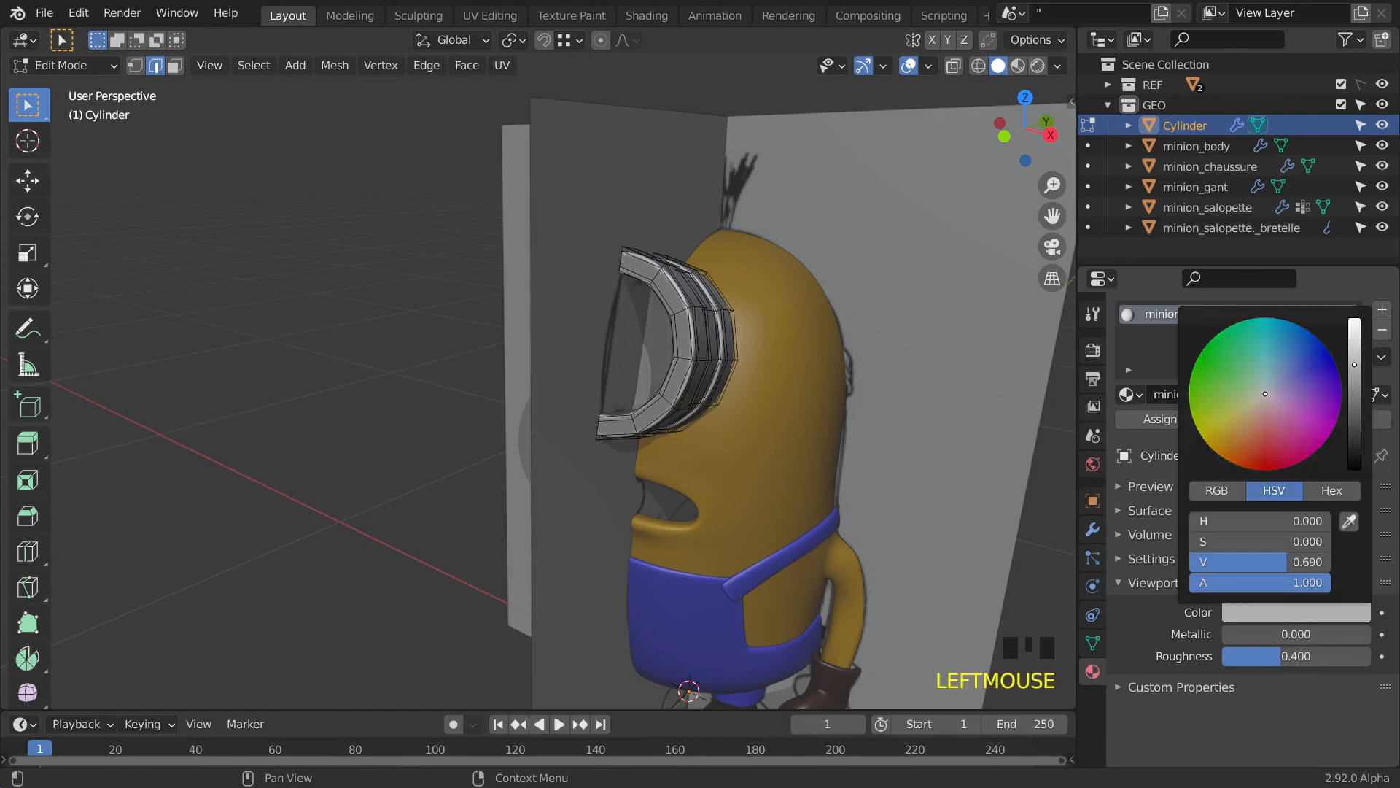
pyautogui.moveTo(1332, 634); pyautogui.dragTo(1279, 656)
# Hide the REF collection in the viewport and return the goggle cylinder to Object Mode.
pyautogui.moveTo(722, 408)
pyautogui.mouseDown(button='middle')
pyautogui.moveTo(860, 376)
pyautogui.moveTo(633, 376)
pyautogui.moveTo(735, 410)
pyautogui.mouseUp(button='middle')
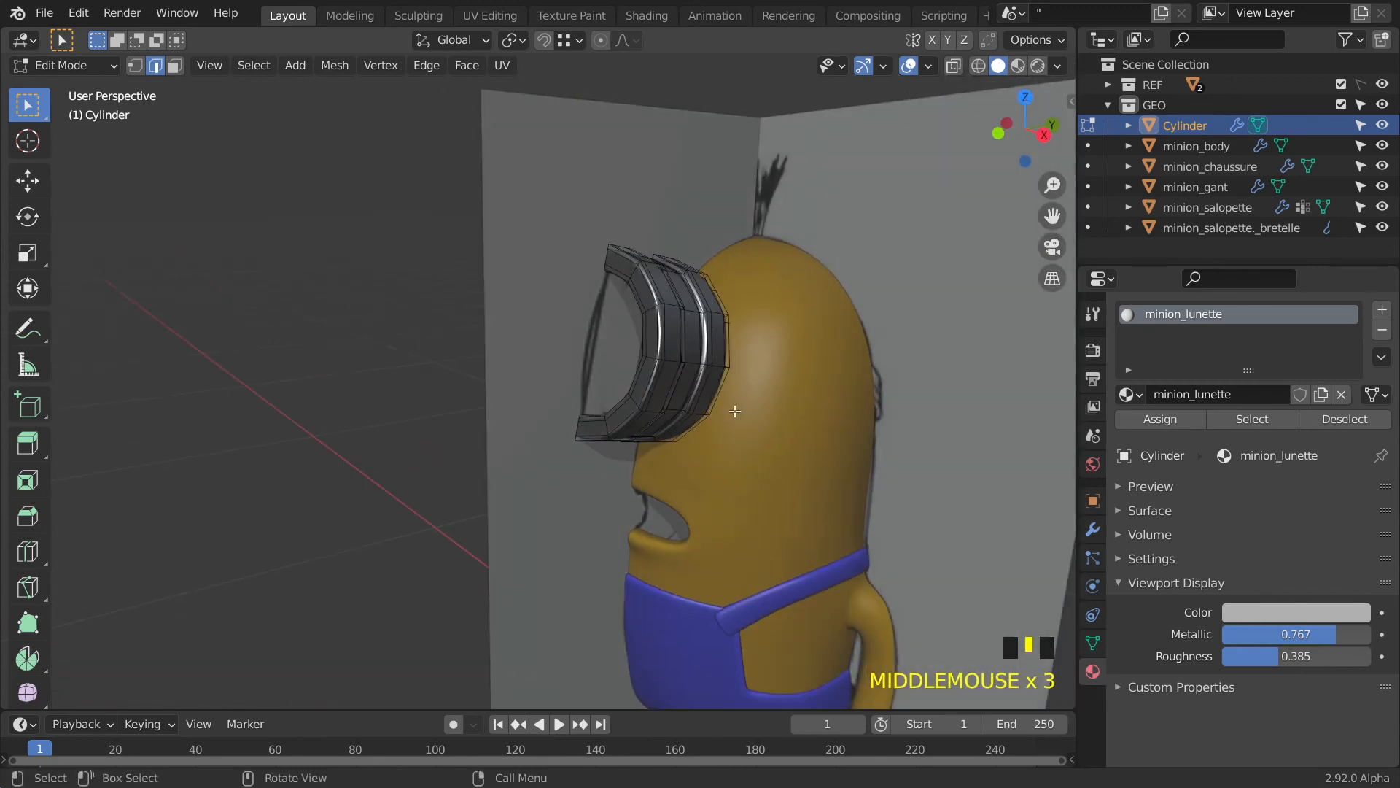
pyautogui.click(1382, 84)
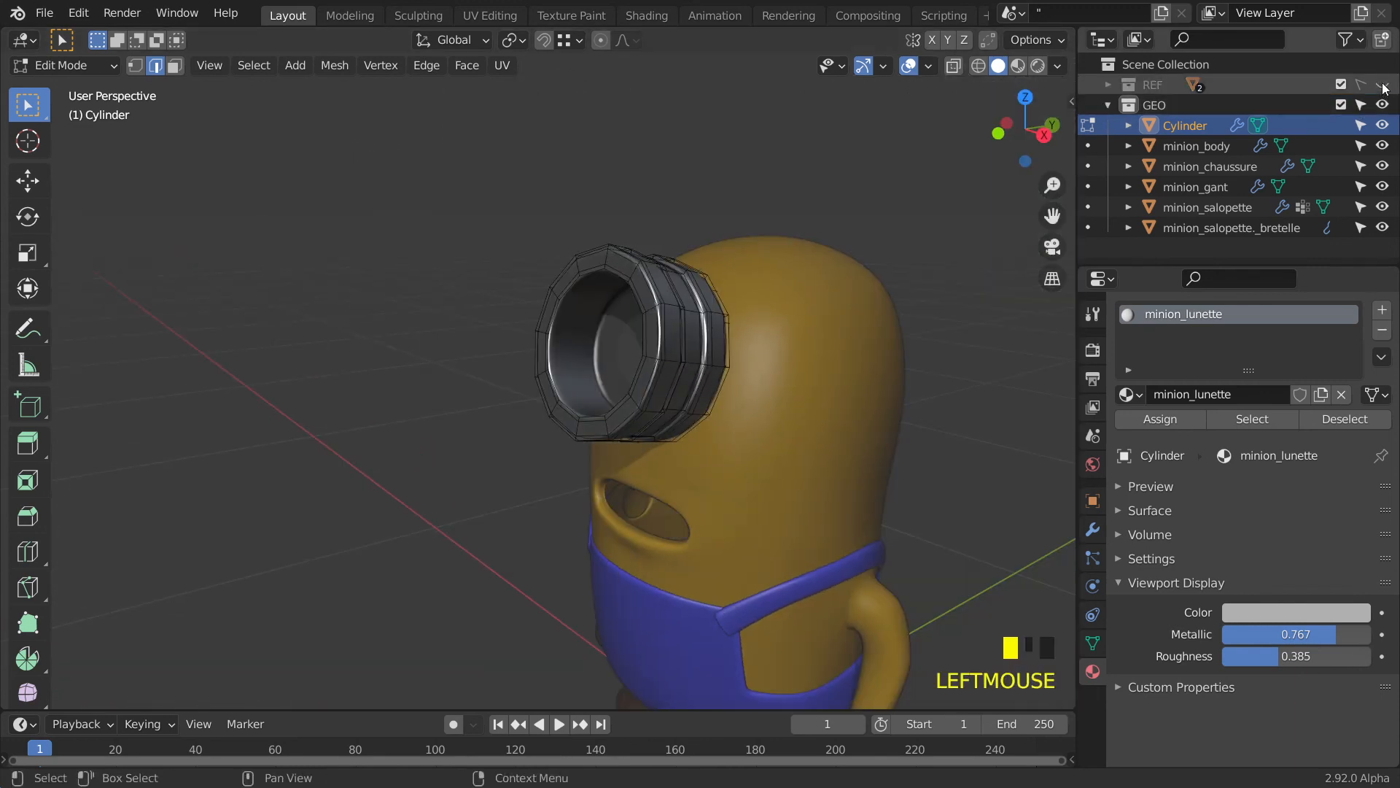
pyautogui.scroll(-2, 854, 369)
pyautogui.click(854, 369)
pyautogui.press('Tab')
pyautogui.moveTo(853, 370); pyautogui.dragTo(786, 317, button='middle')
pyautogui.scroll(2, 652, 401)
pyautogui.scroll(-2, 758, 278)
pyautogui.scroll(-2, 742, 326)
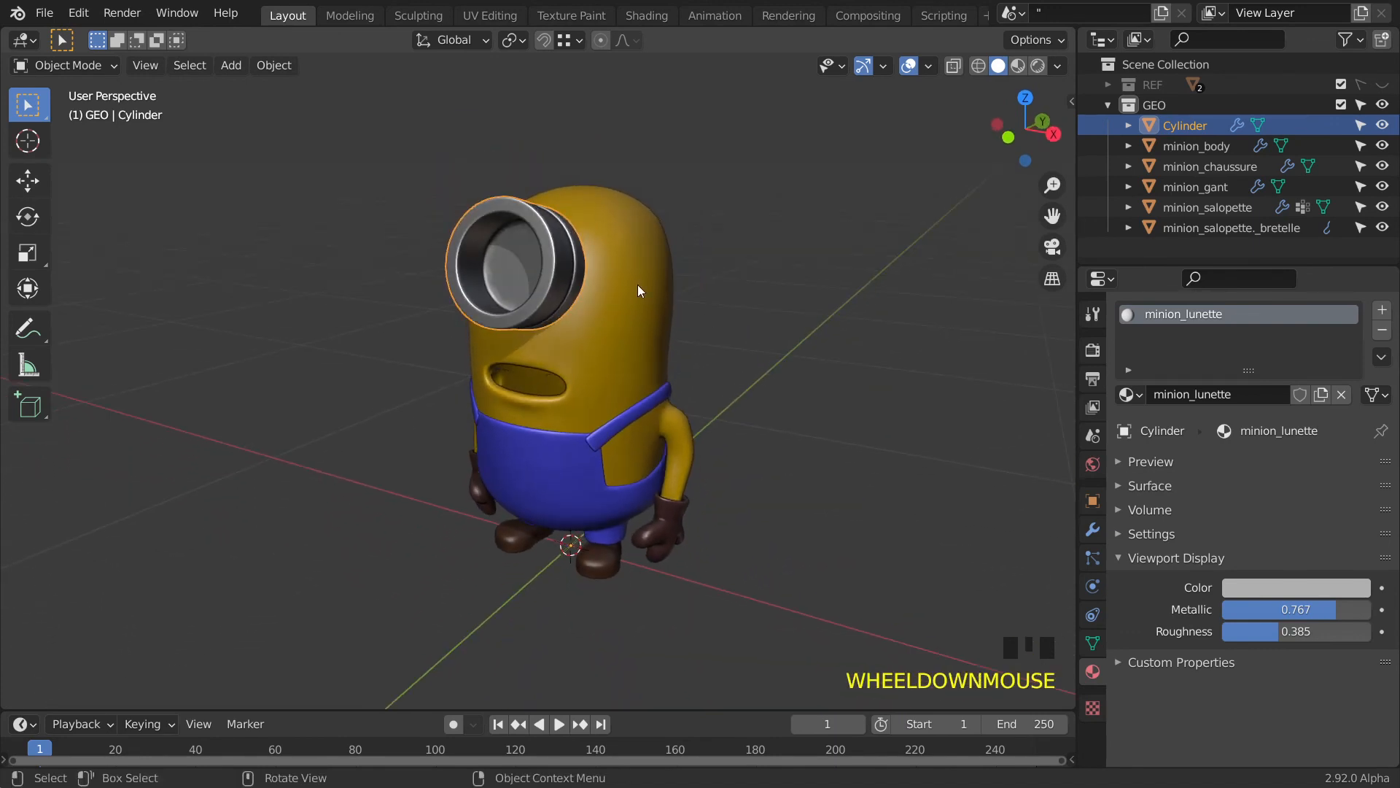